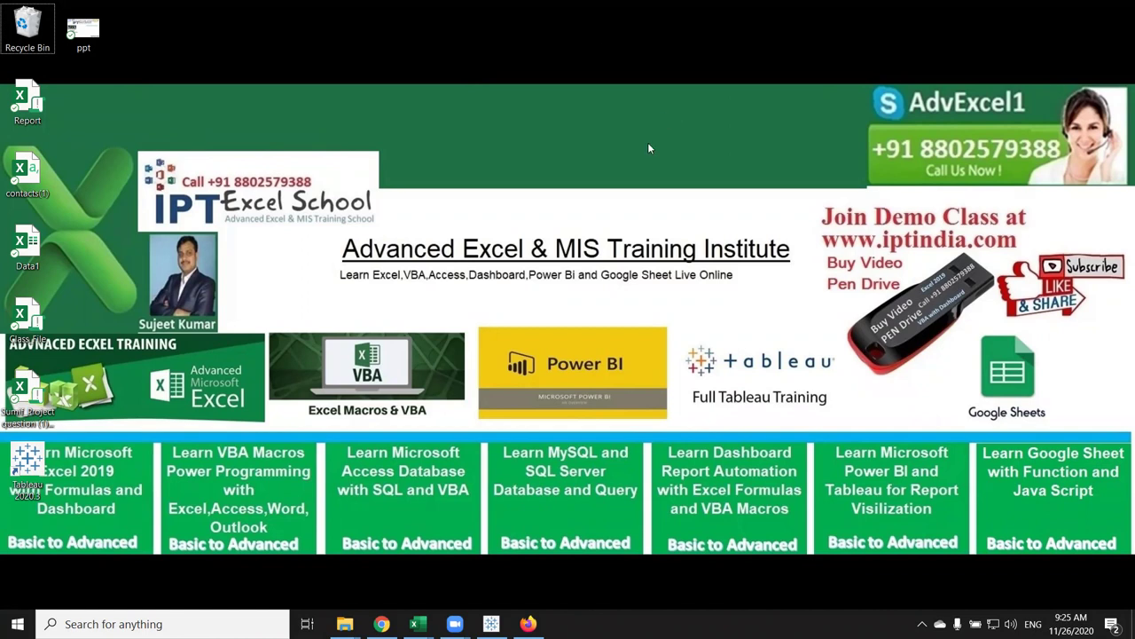
Switch to the Class_File workbook window from the Excel taskbar previews
mouse_move(417, 624)
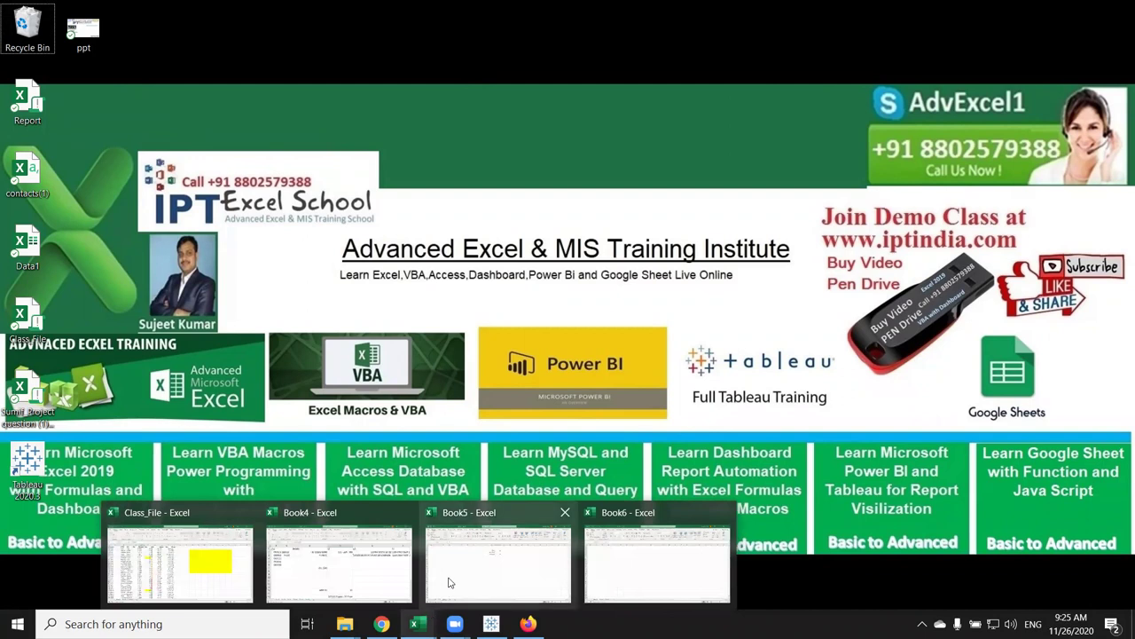
click(240, 552)
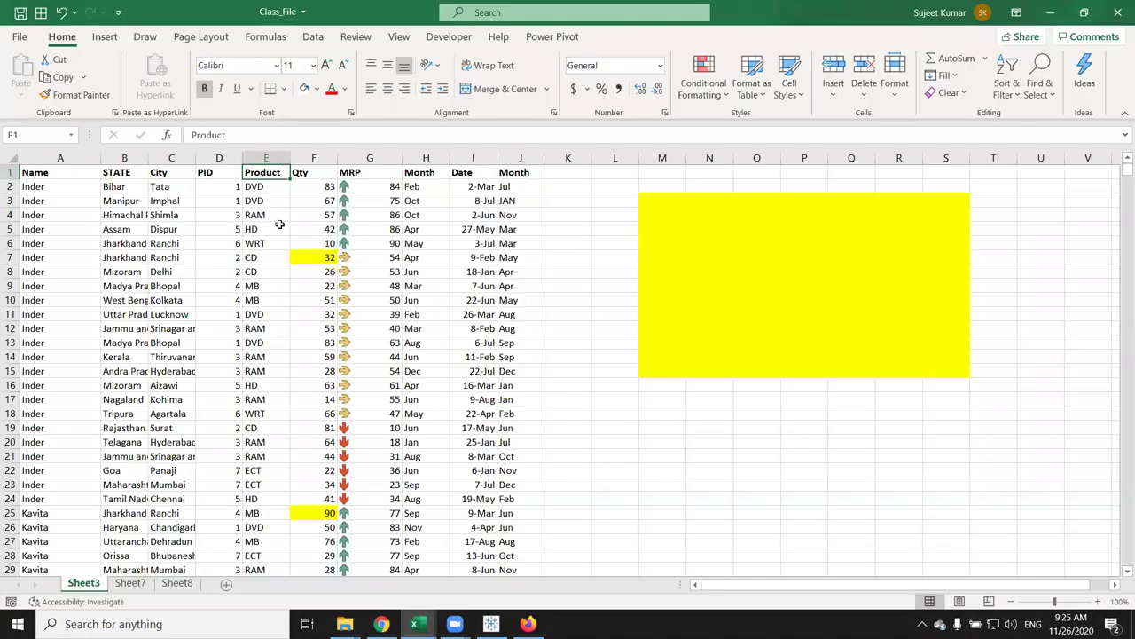
click(267, 185)
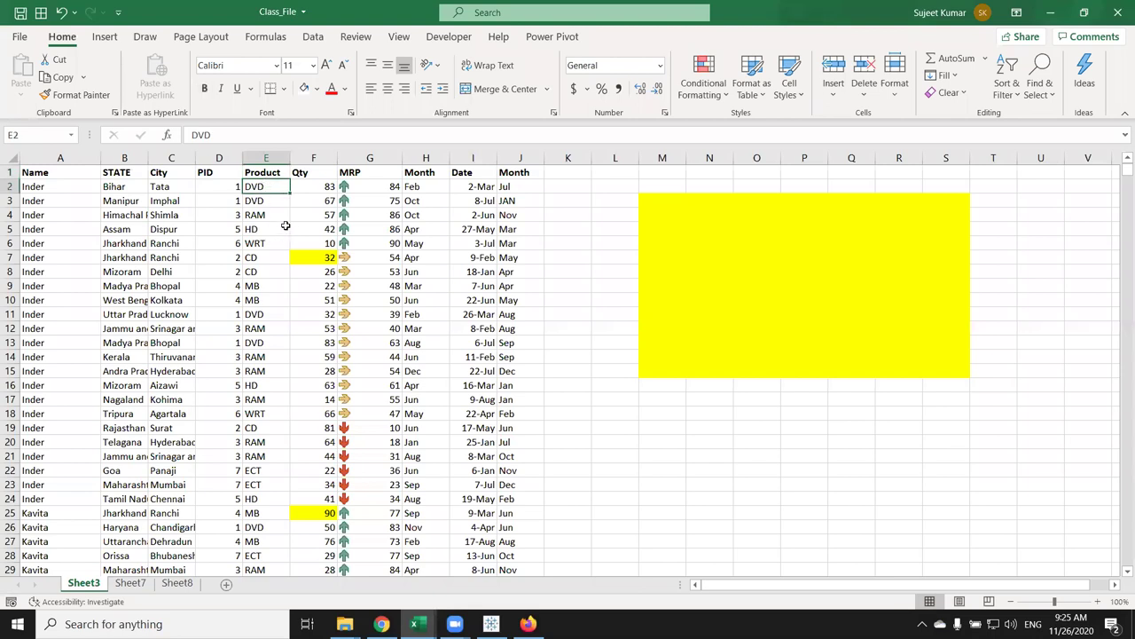
mouse_move(58, 188)
mouse_down()
mouse_move(71, 383)
mouse_move(62, 498)
mouse_up()
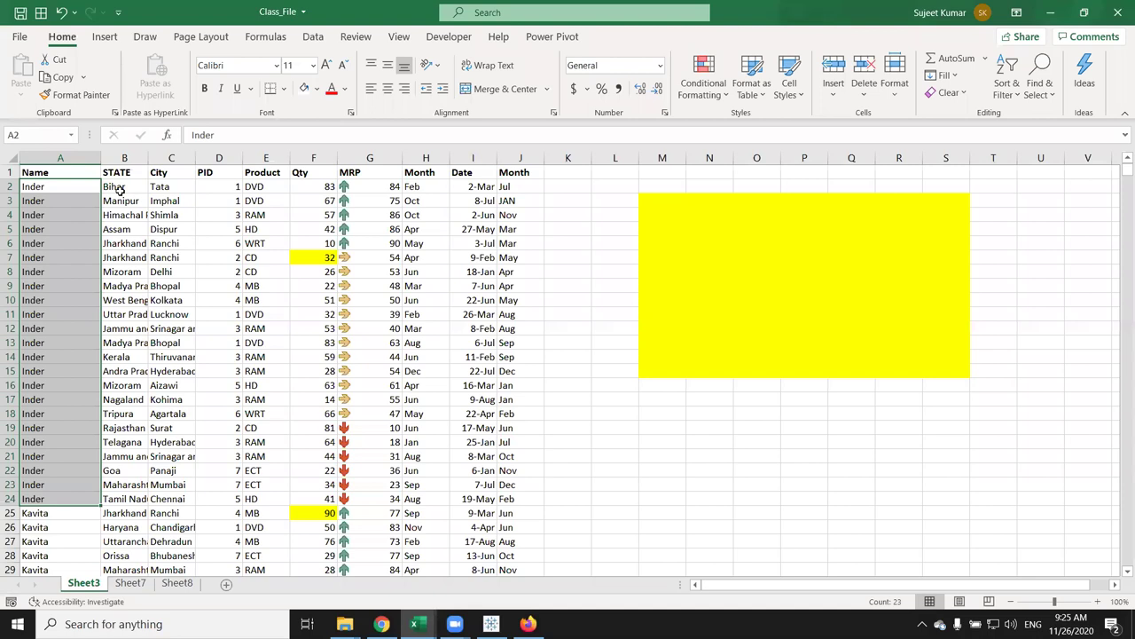
drag(118, 188, 108, 527)
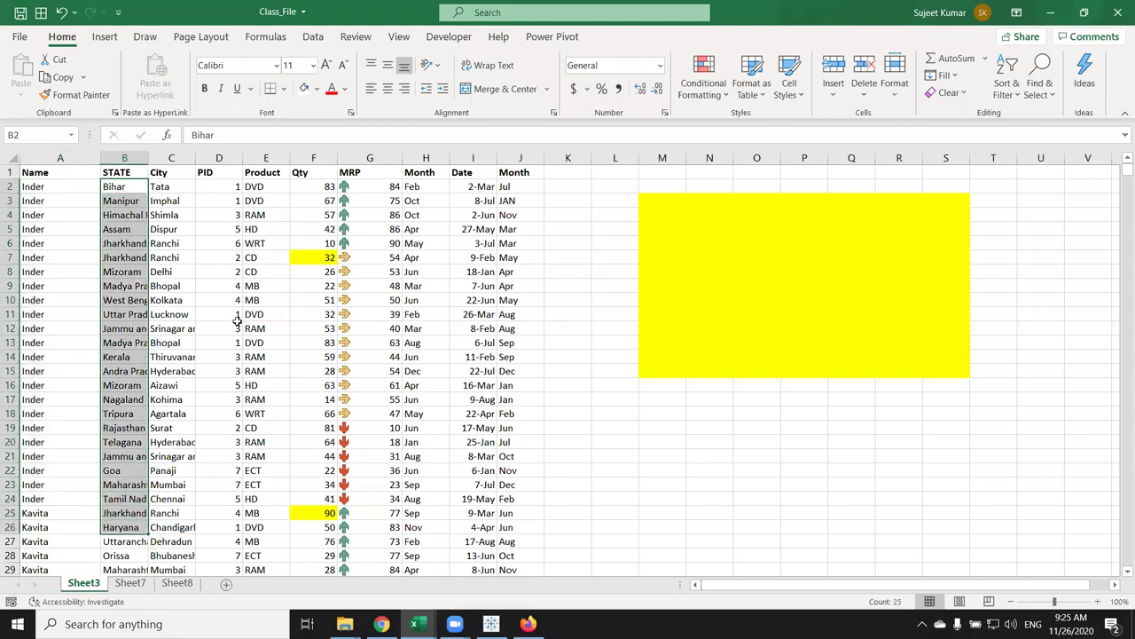
click(257, 285)
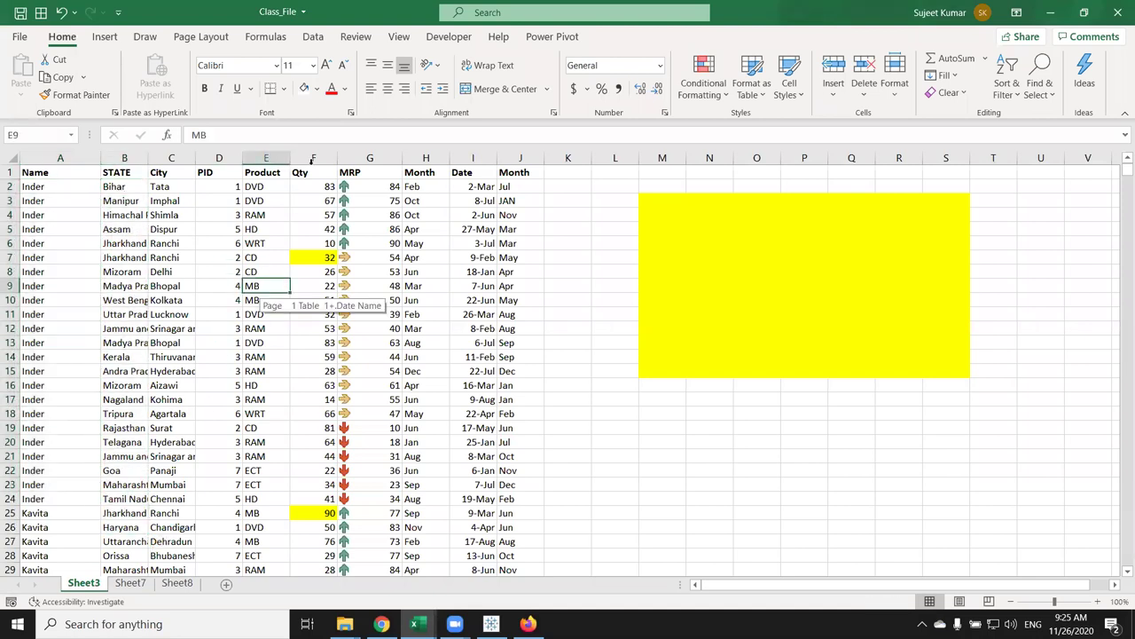
click(317, 88)
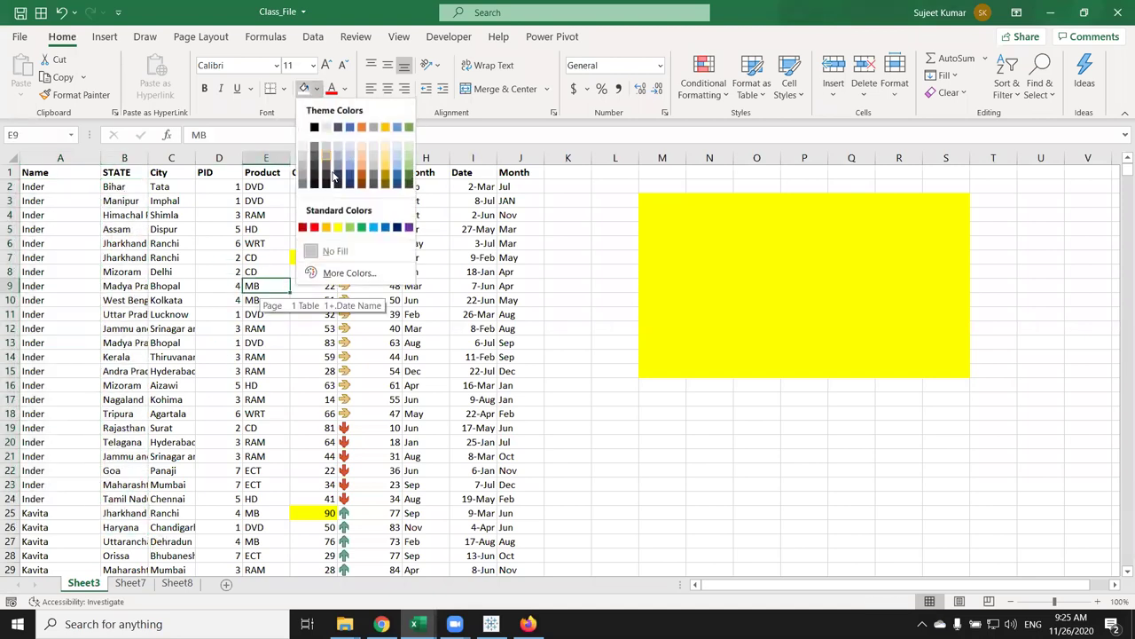
click(349, 227)
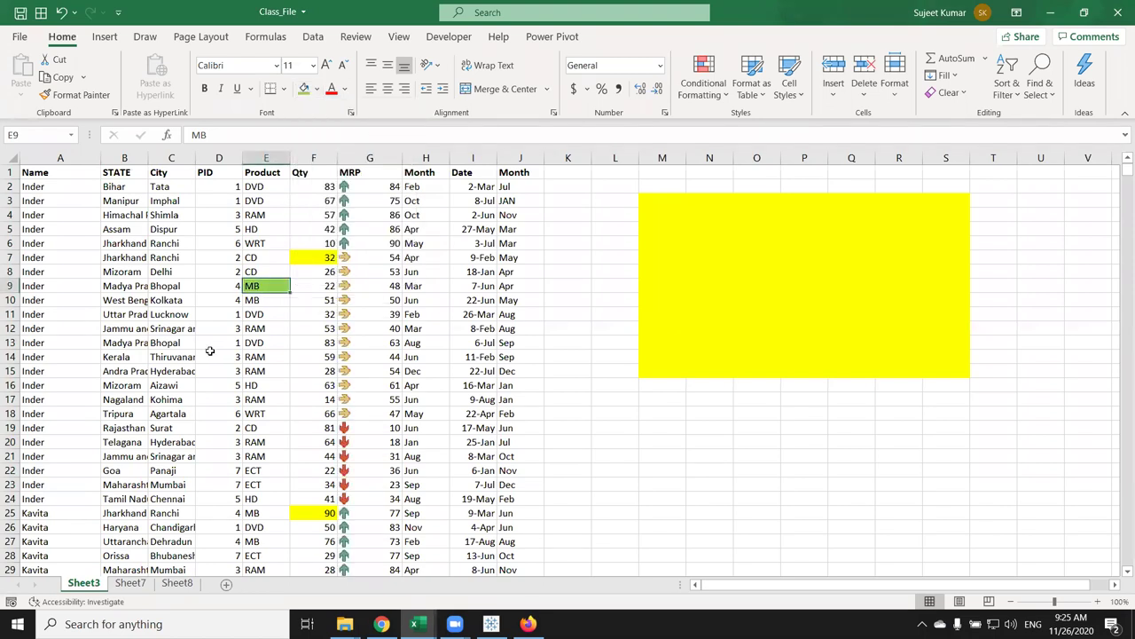
key(ctrl+z)
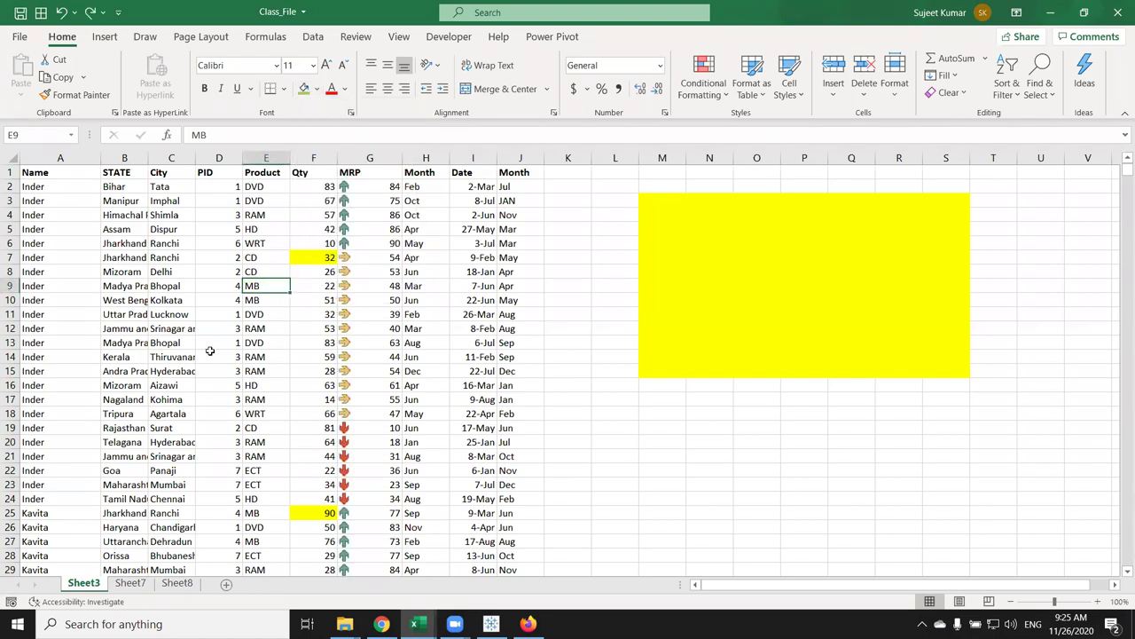
Inspect the formatted Qty and MRP cells, then bring up the Conditional Formatting menu
click(326, 159)
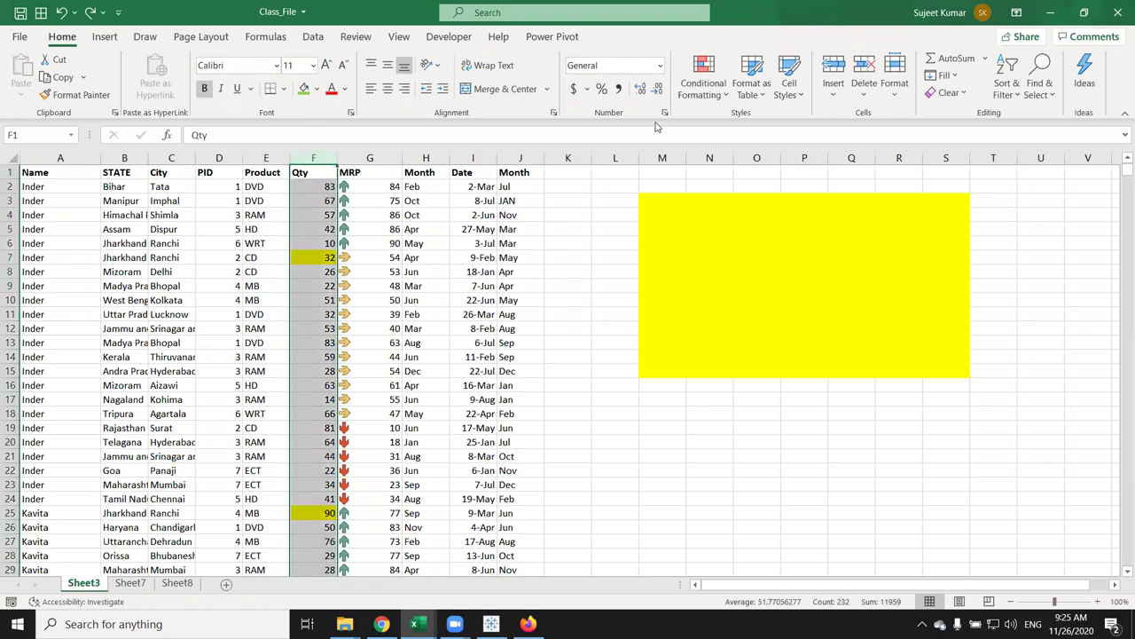
click(367, 230)
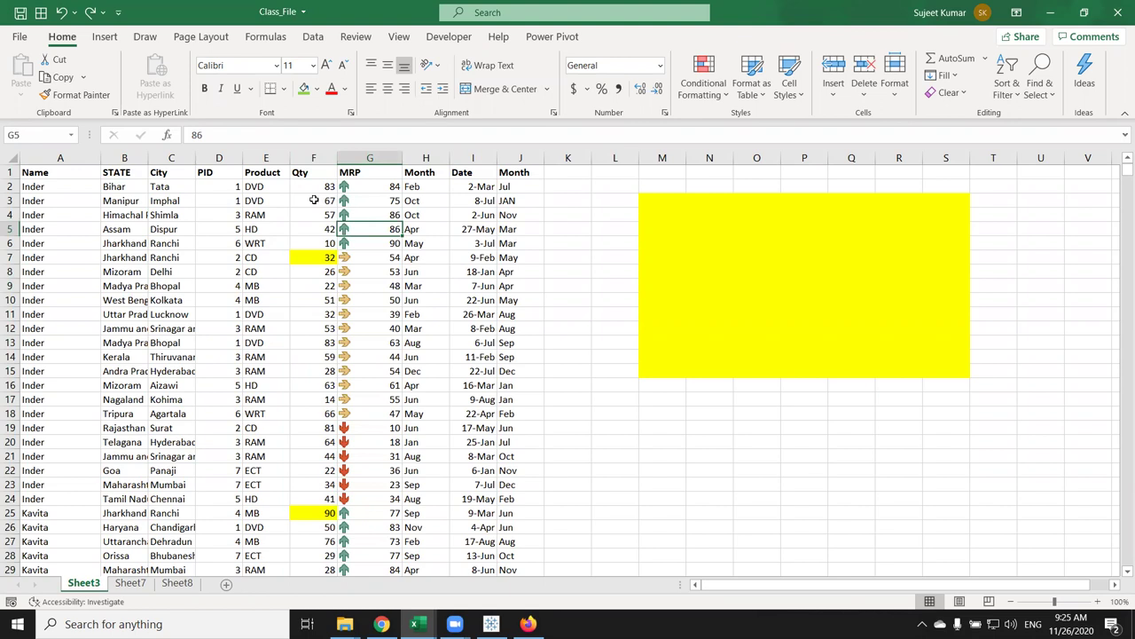
click(314, 199)
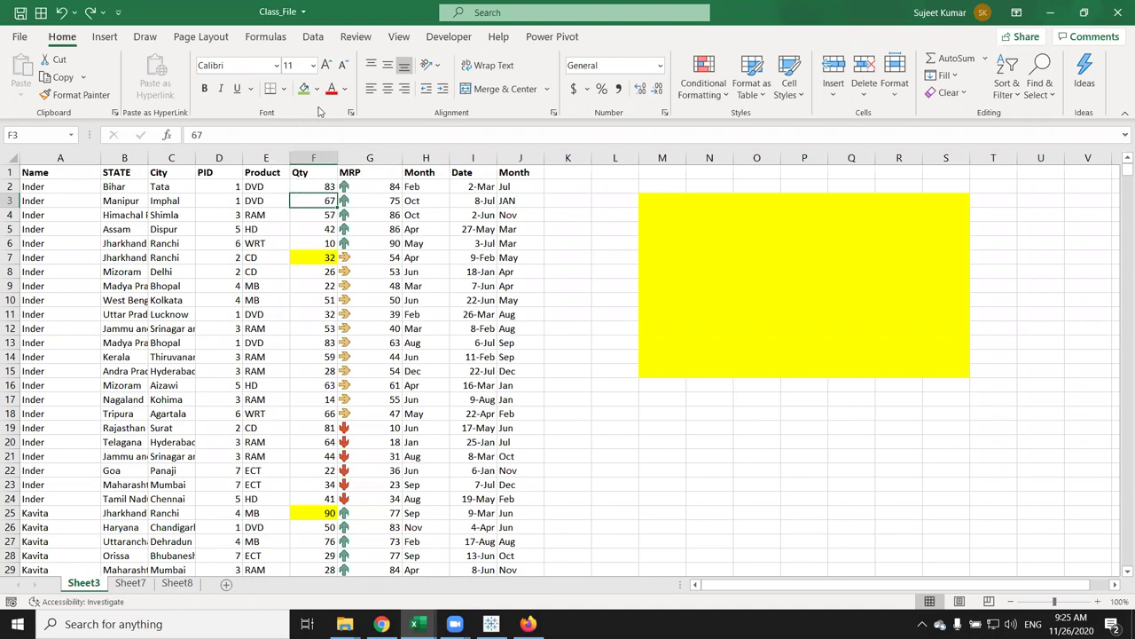
drag(319, 229, 319, 308)
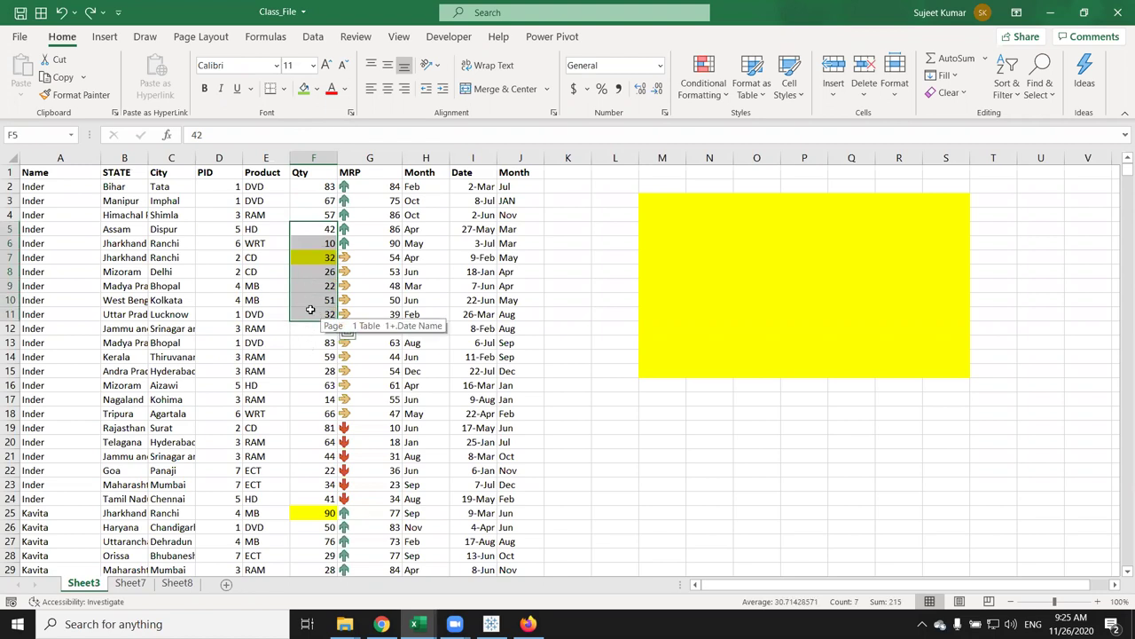
click(327, 300)
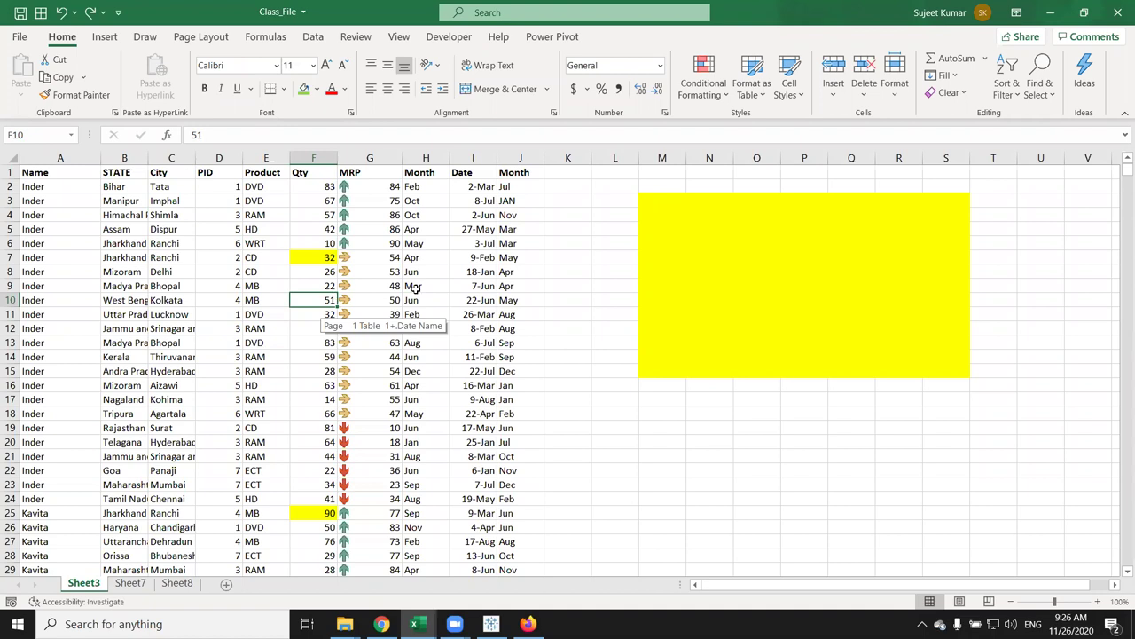
click(399, 216)
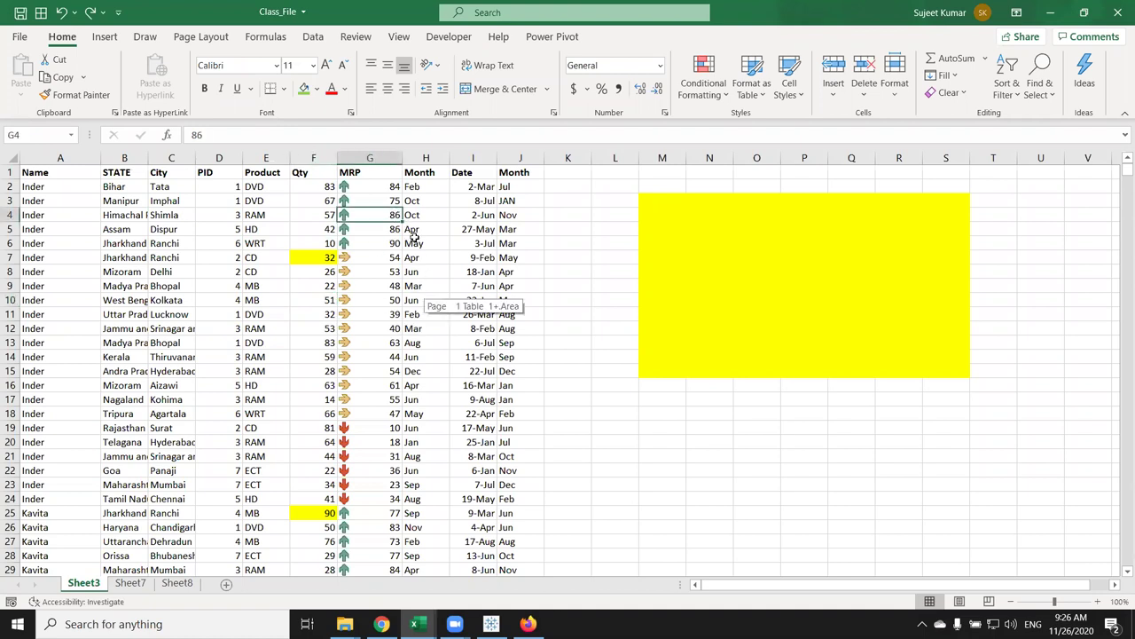
click(703, 87)
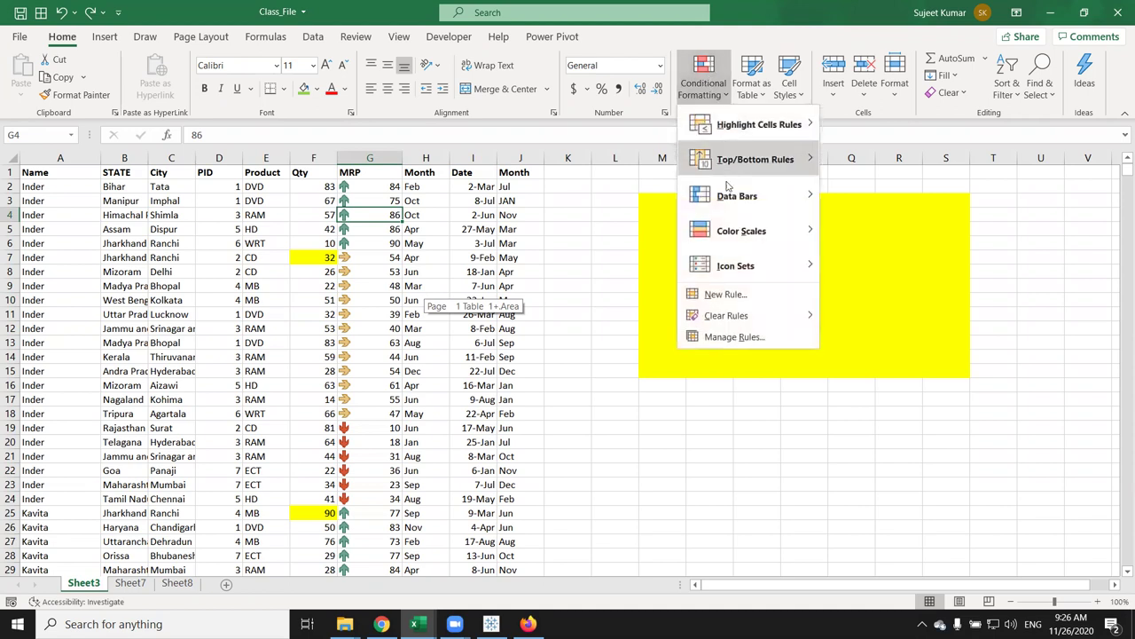
Clear conditional formatting rules from the entire sheet, removing the MRP arrow icons
mouse_move(743, 316)
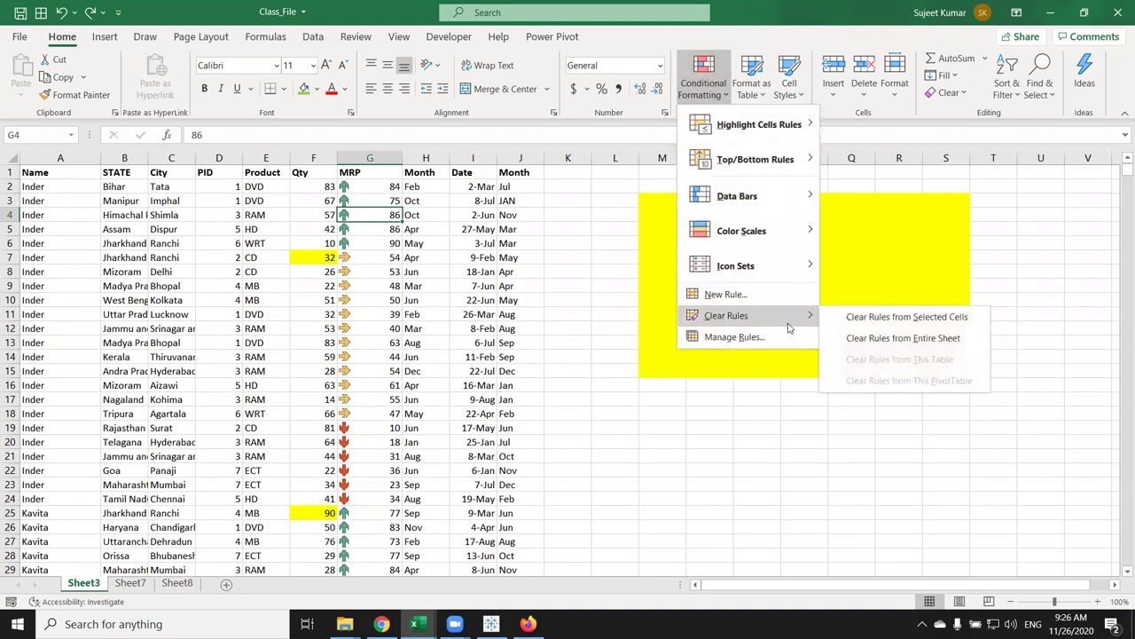
click(852, 349)
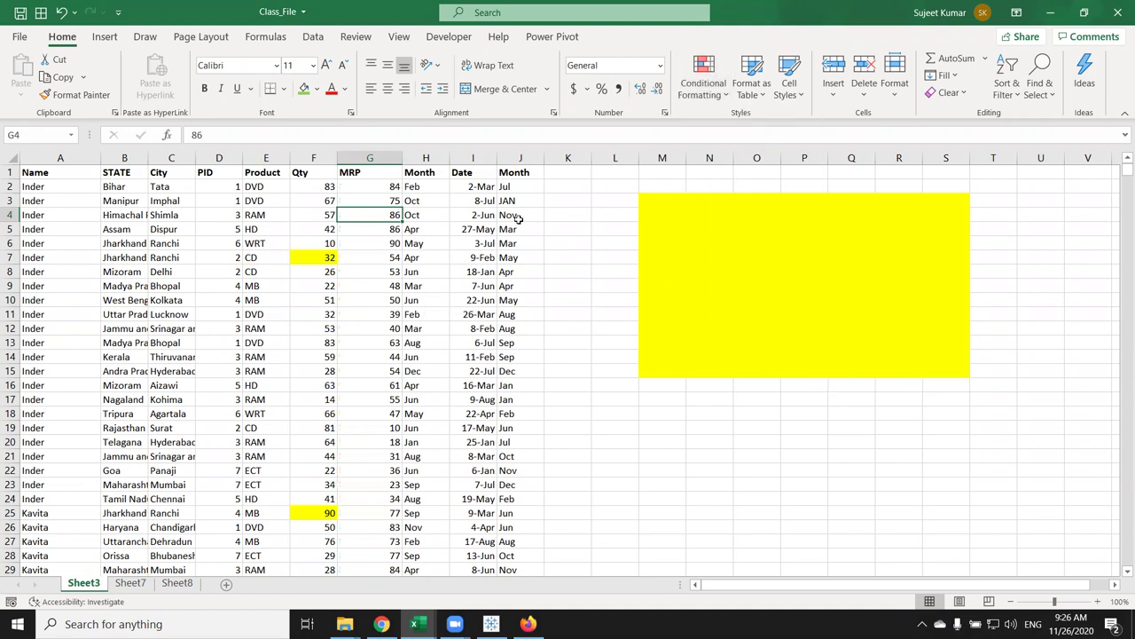
click(329, 197)
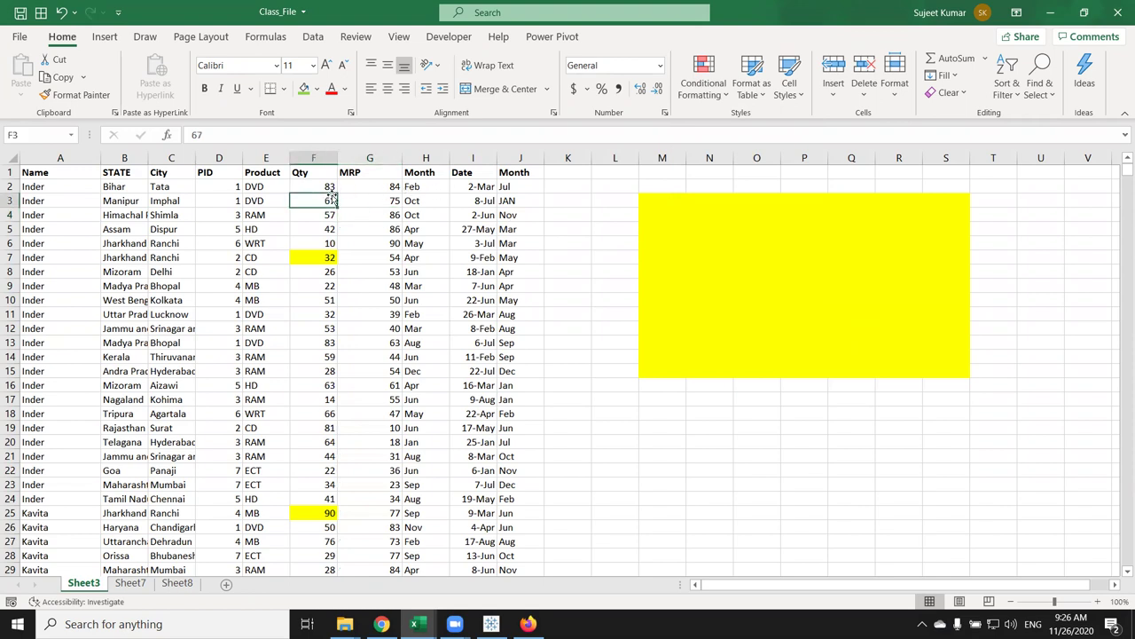
Set column F (Qty) to No Fill and check that the yellow cells are cleared
click(313, 158)
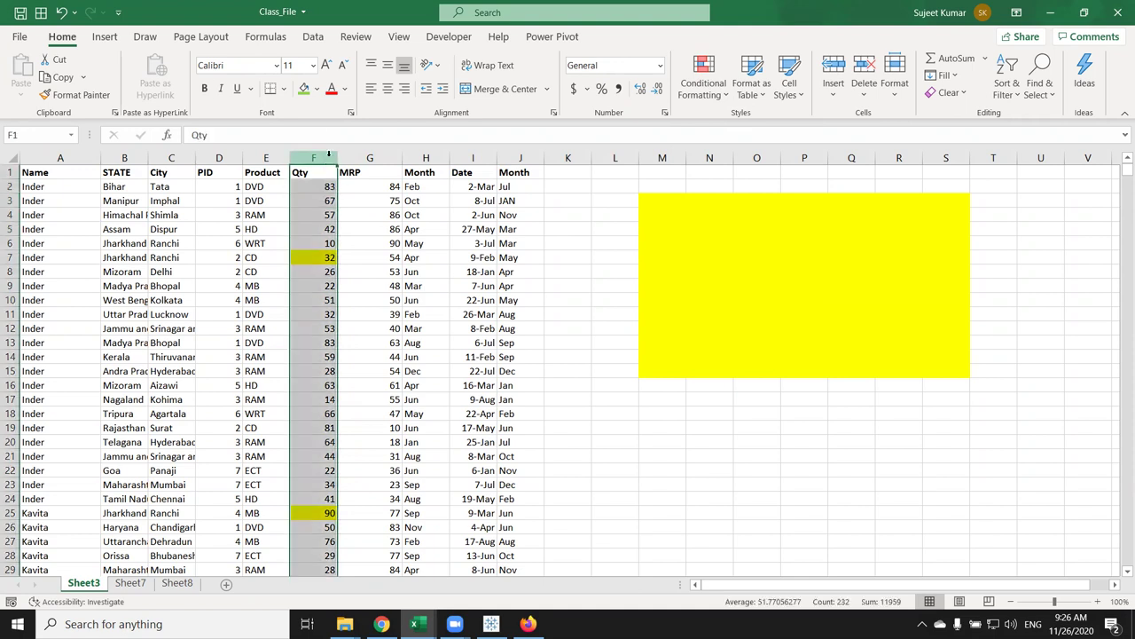
click(317, 88)
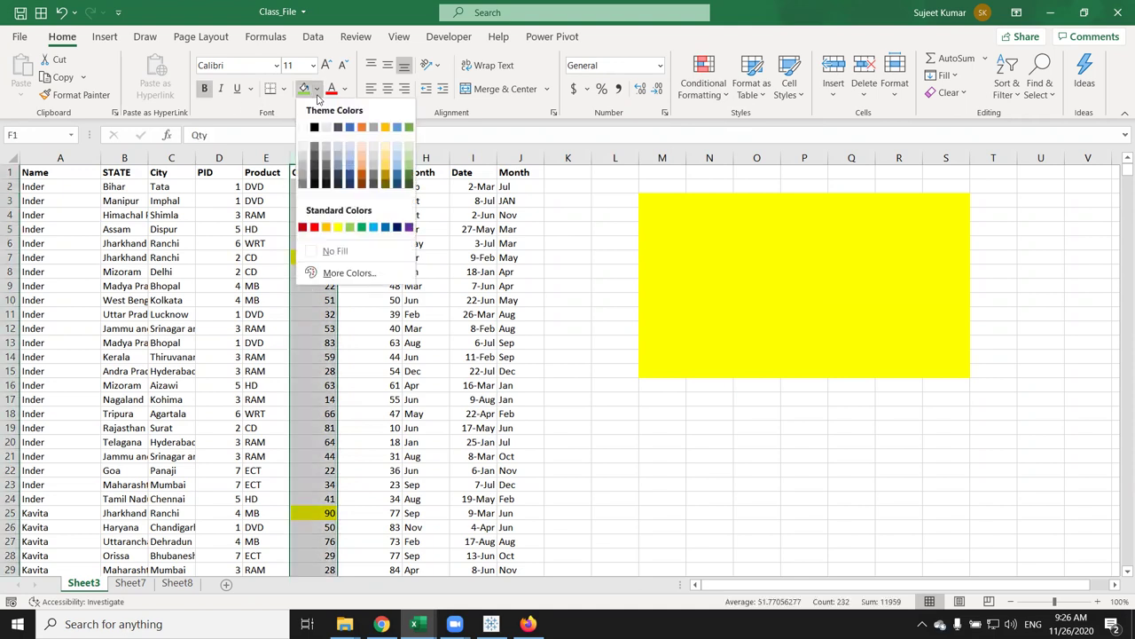
click(328, 252)
click(310, 215)
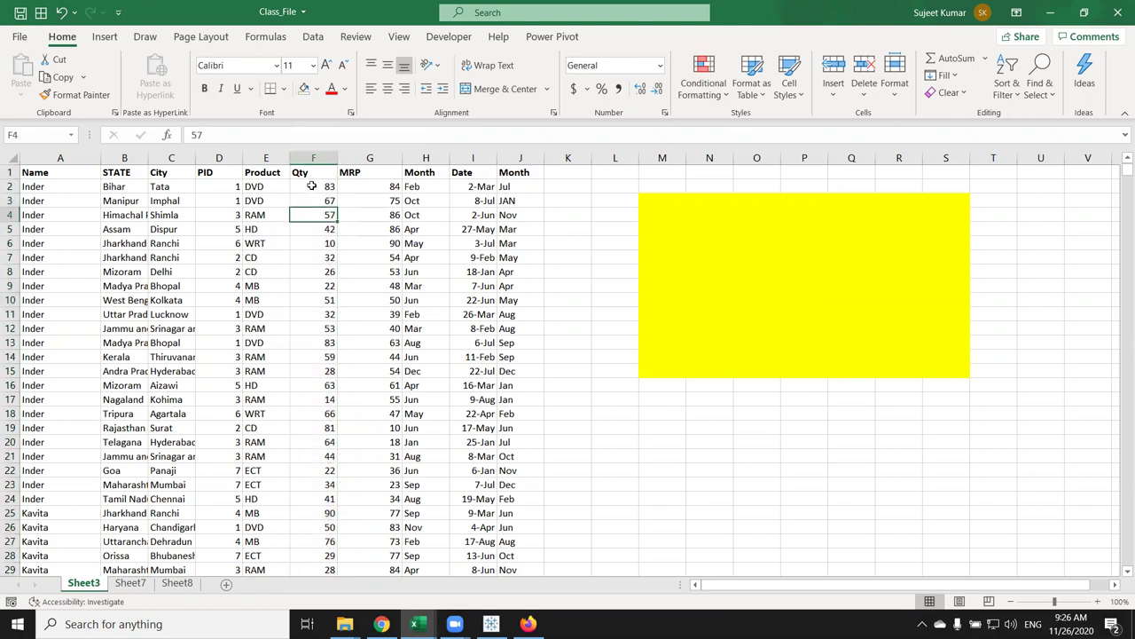
click(309, 271)
click(319, 243)
click(320, 215)
click(319, 243)
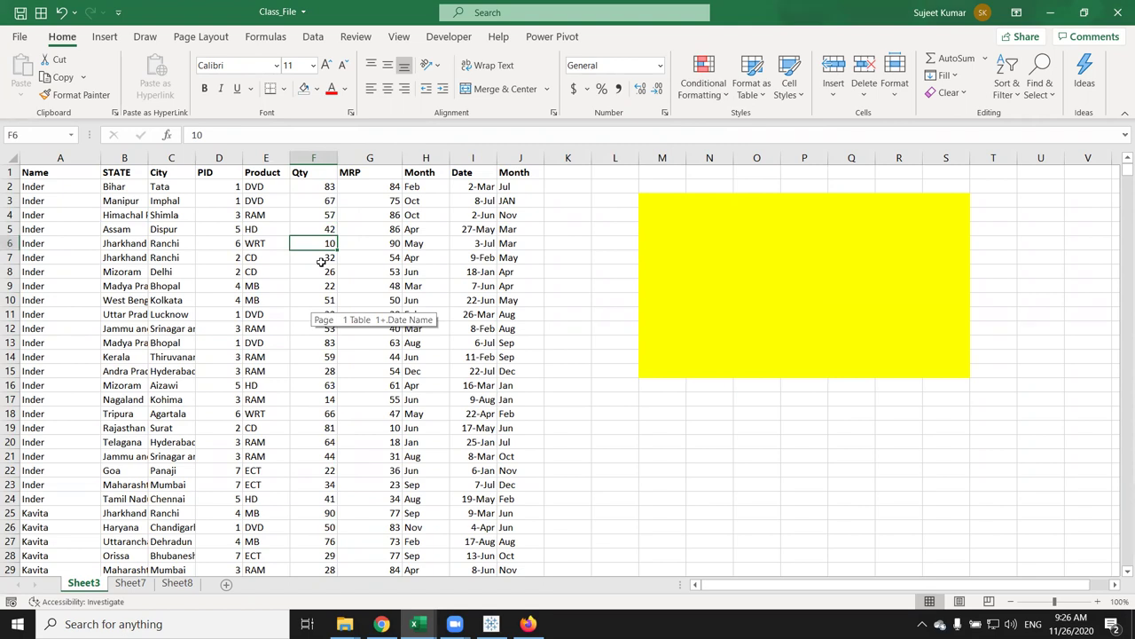
click(328, 159)
click(719, 93)
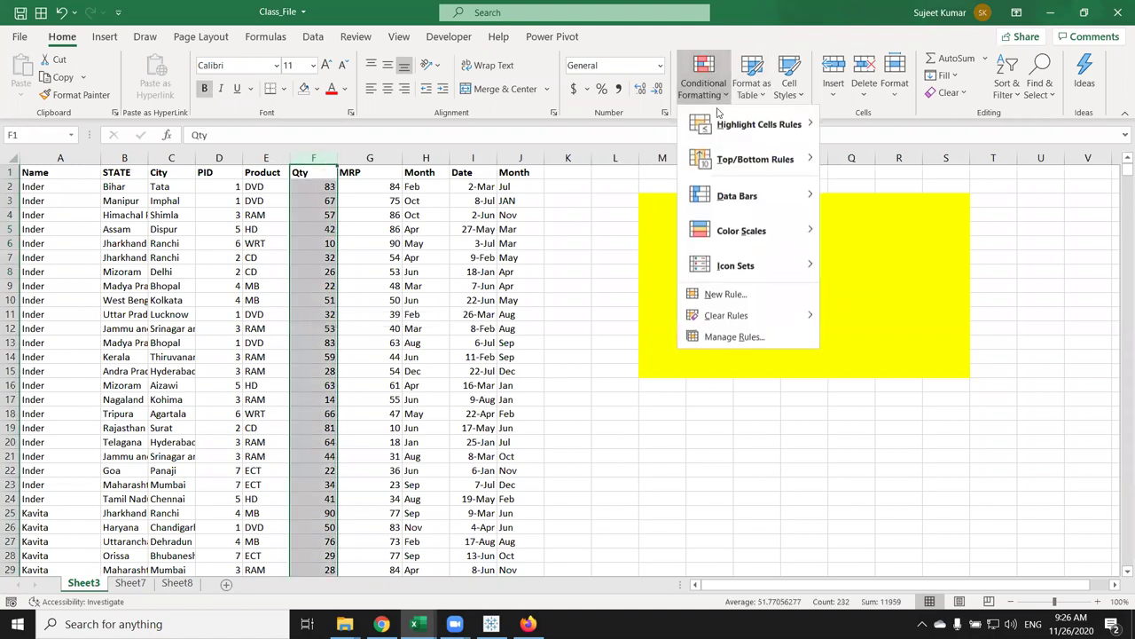
mouse_move(716, 124)
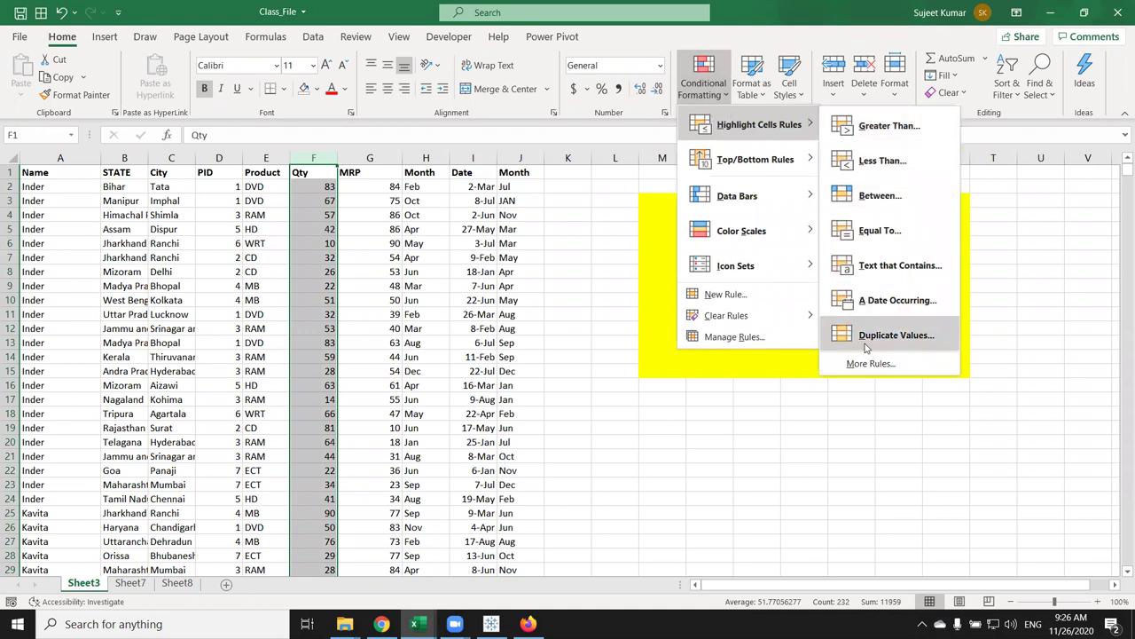
click(391, 225)
click(363, 204)
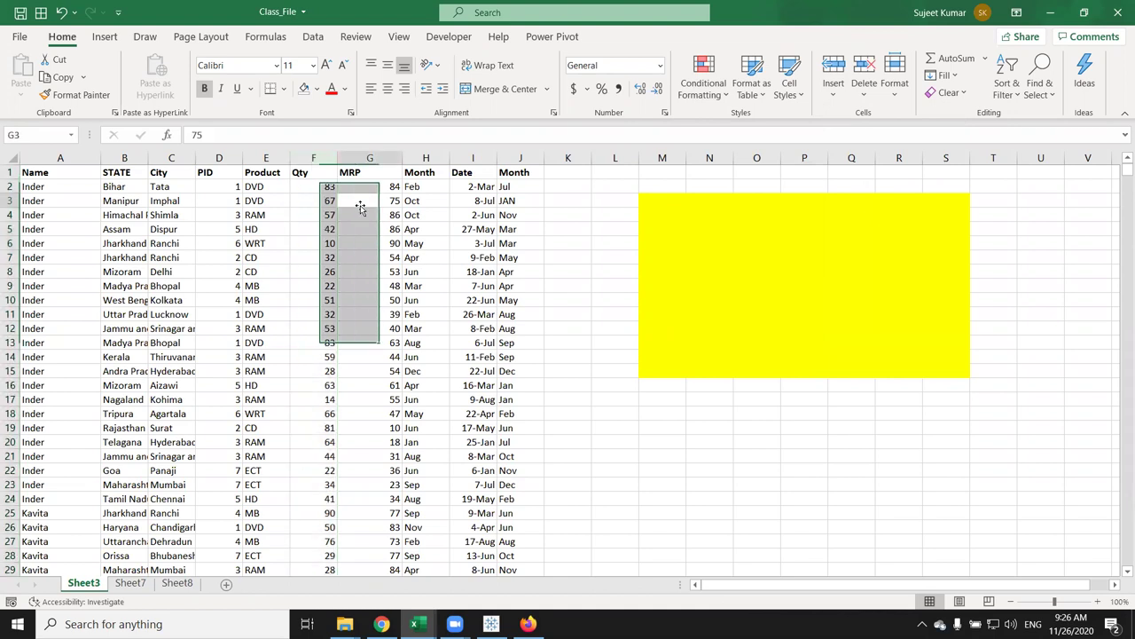
click(316, 158)
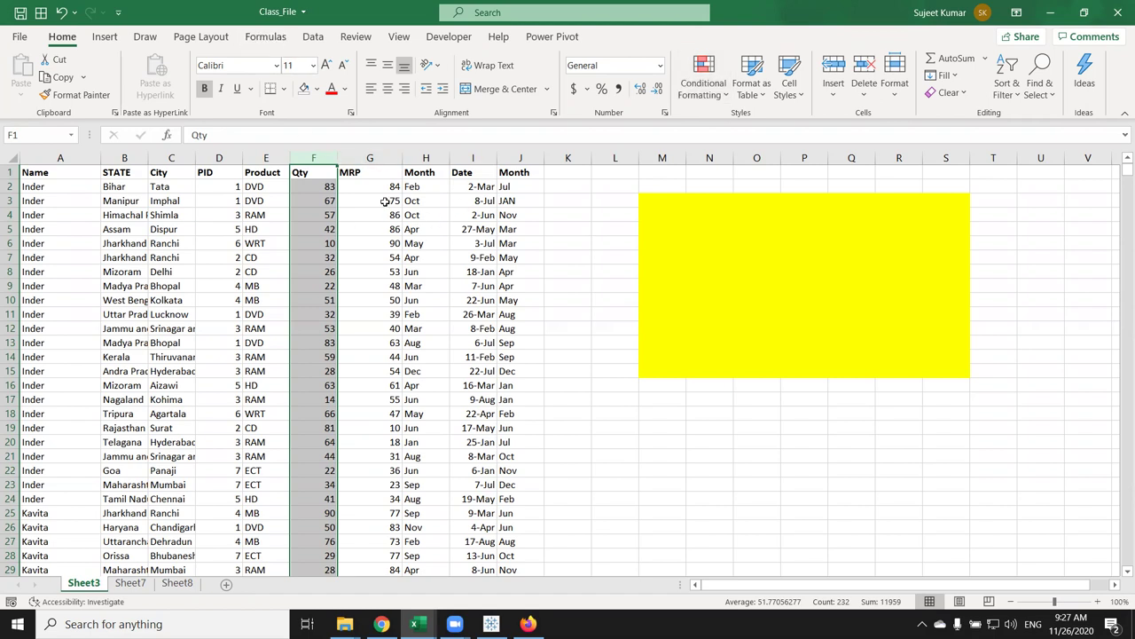
Select all of column F (Qty) and show Conditional Formatting > Highlight Cells Rules
click(343, 227)
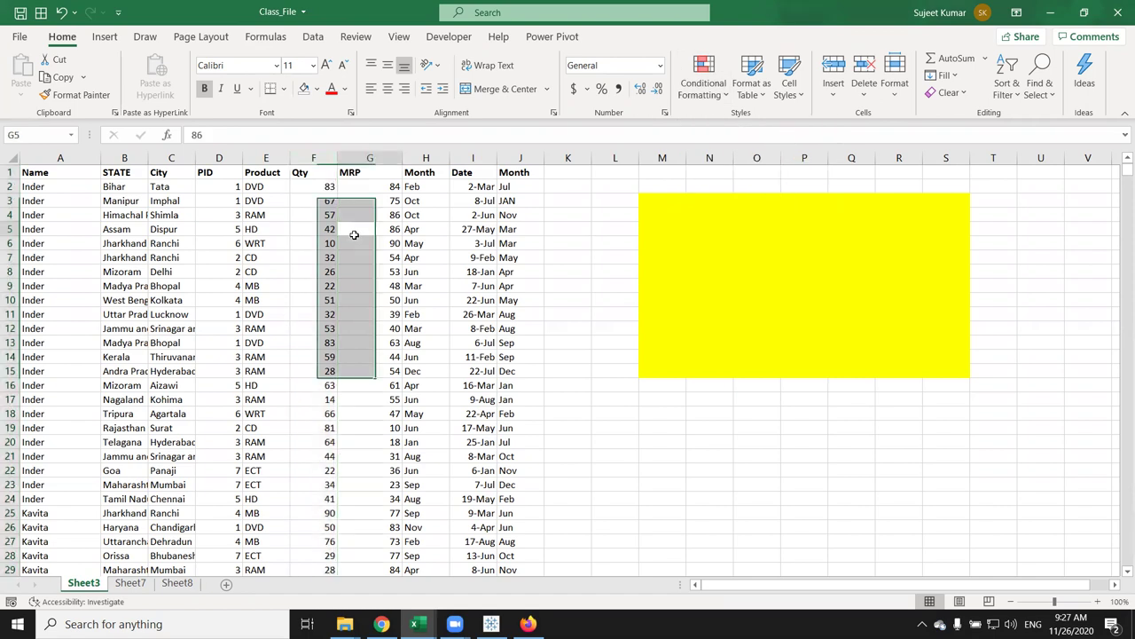
click(304, 159)
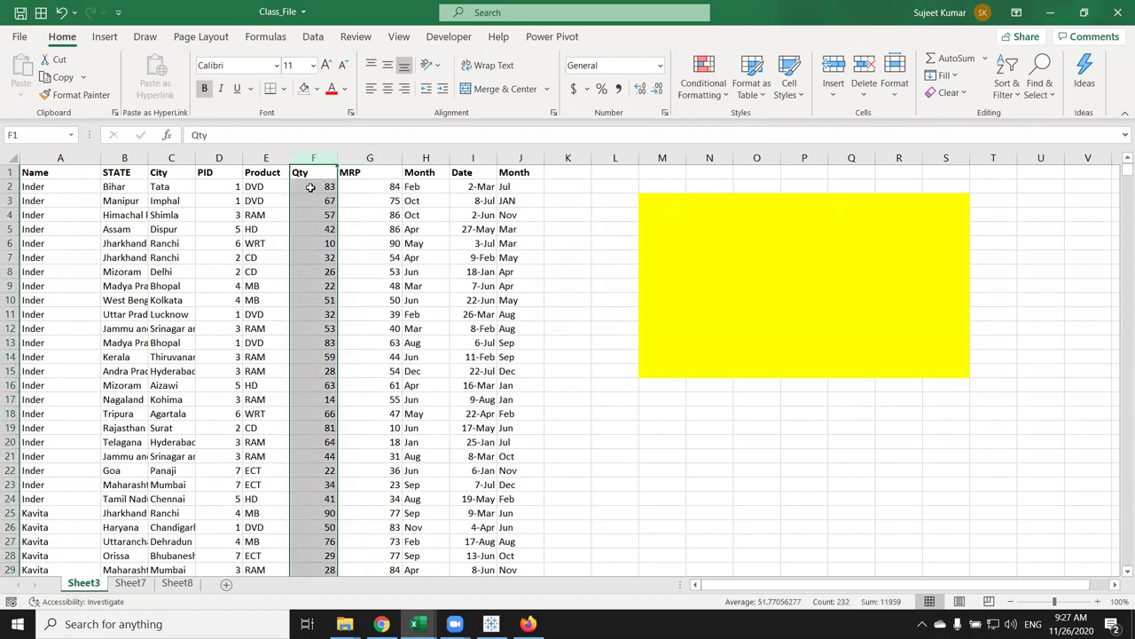
click(310, 198)
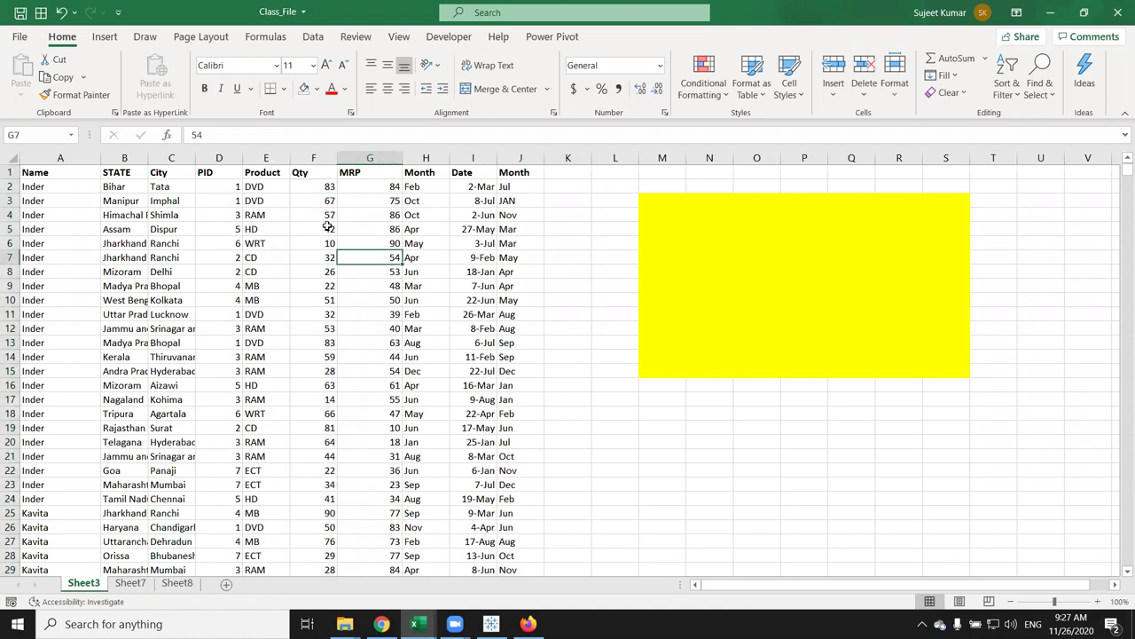
drag(320, 215, 320, 305)
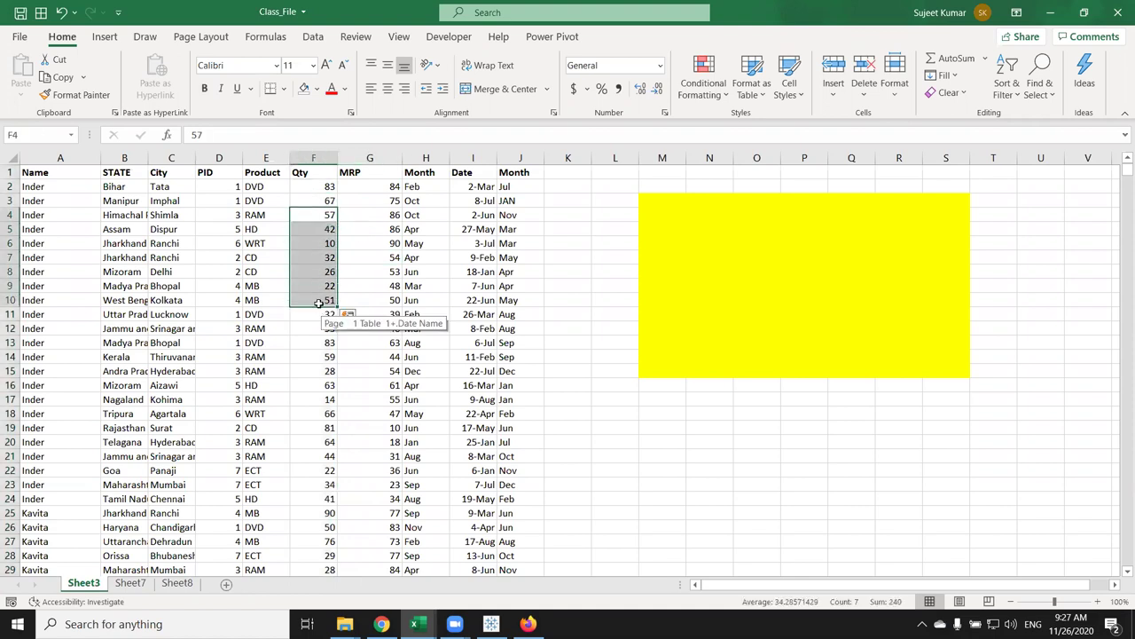
click(318, 188)
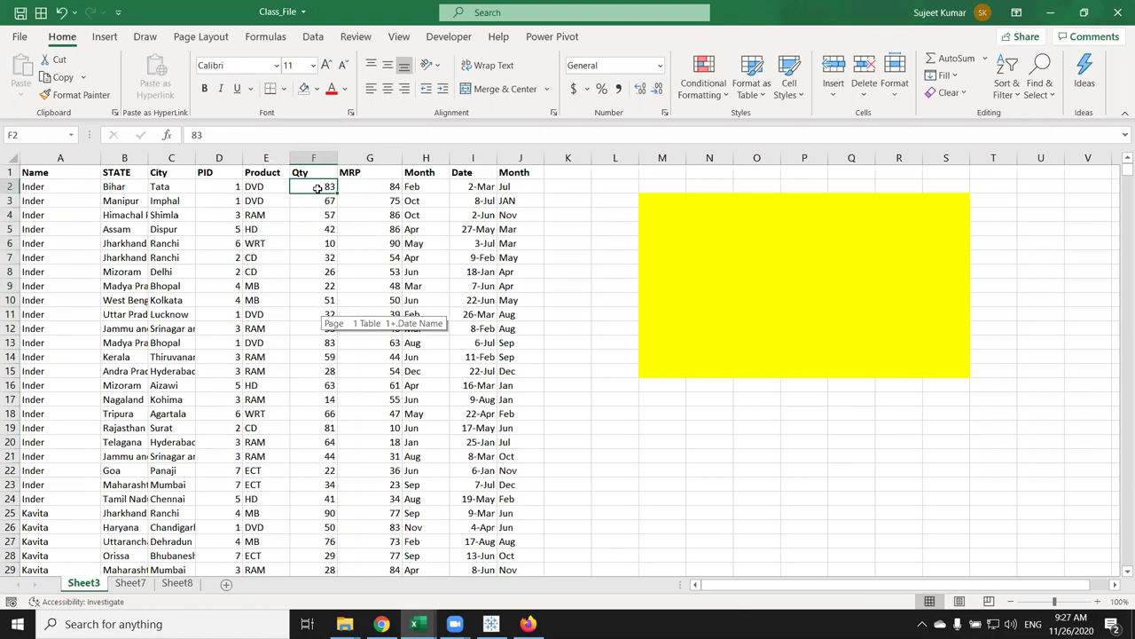
click(320, 158)
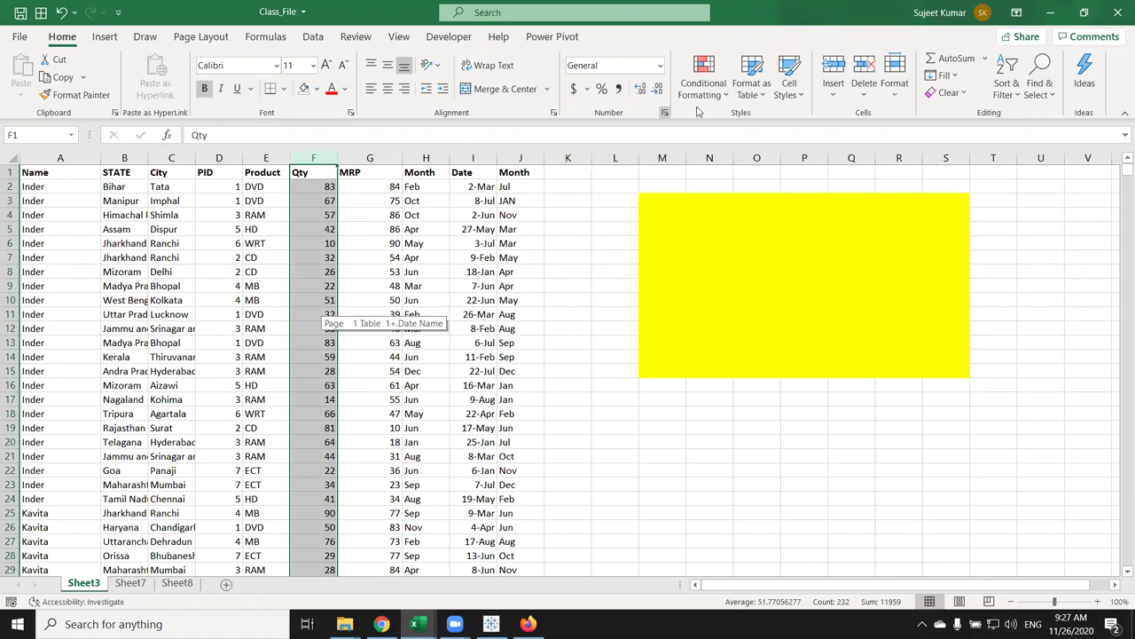
click(708, 105)
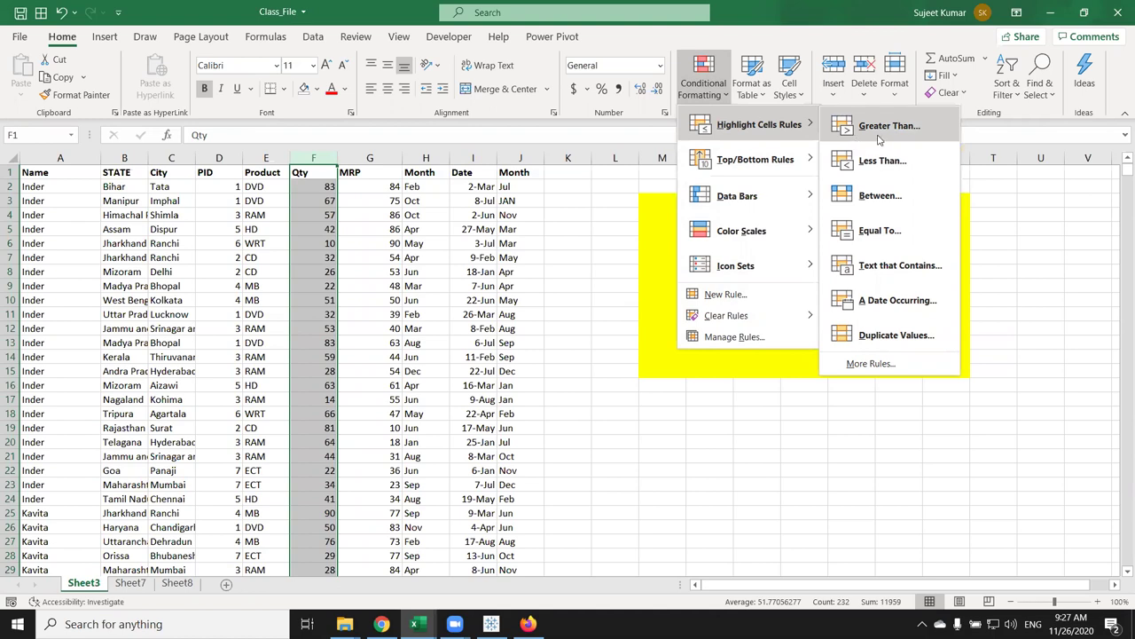
Start a Greater Than rule with threshold 50, moving the dialog so Qty stays visible
click(879, 135)
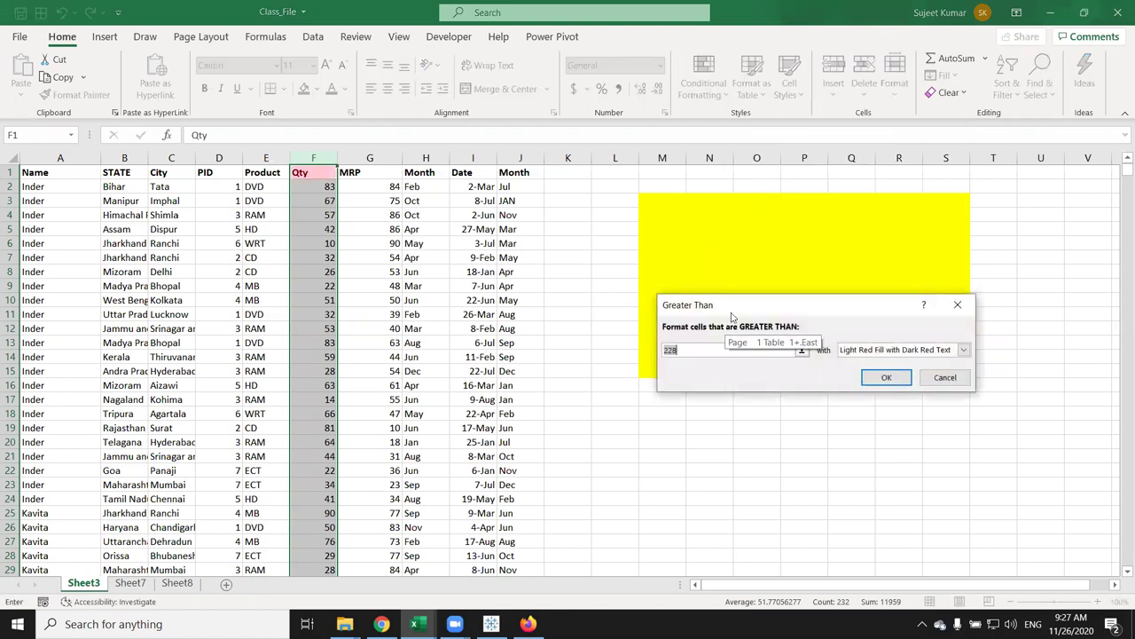
text(50)
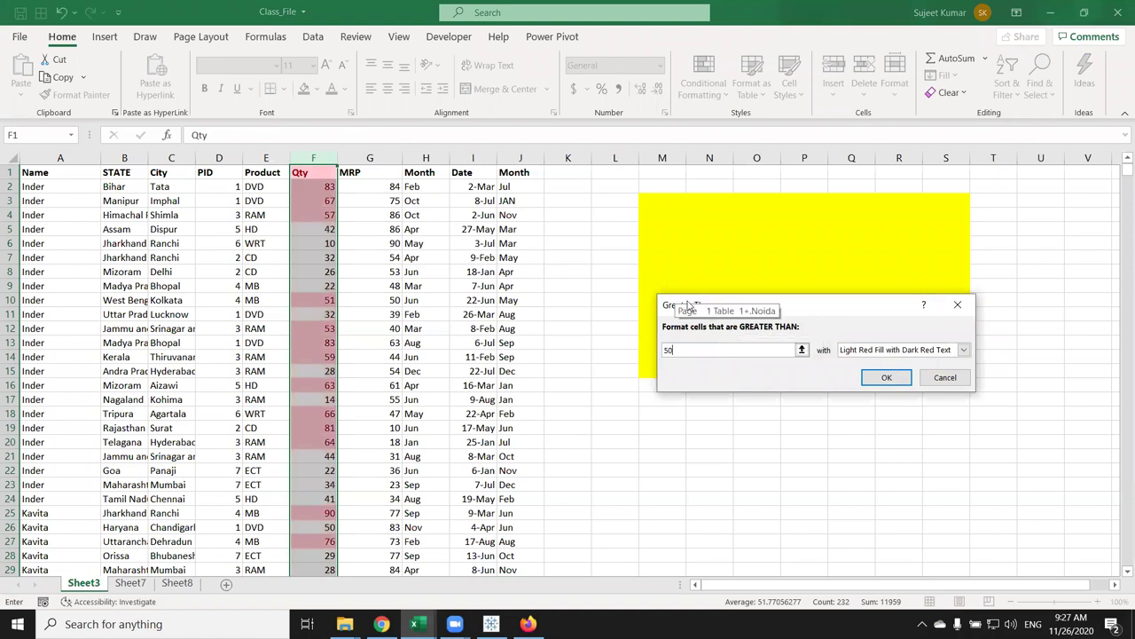
drag(688, 304, 532, 235)
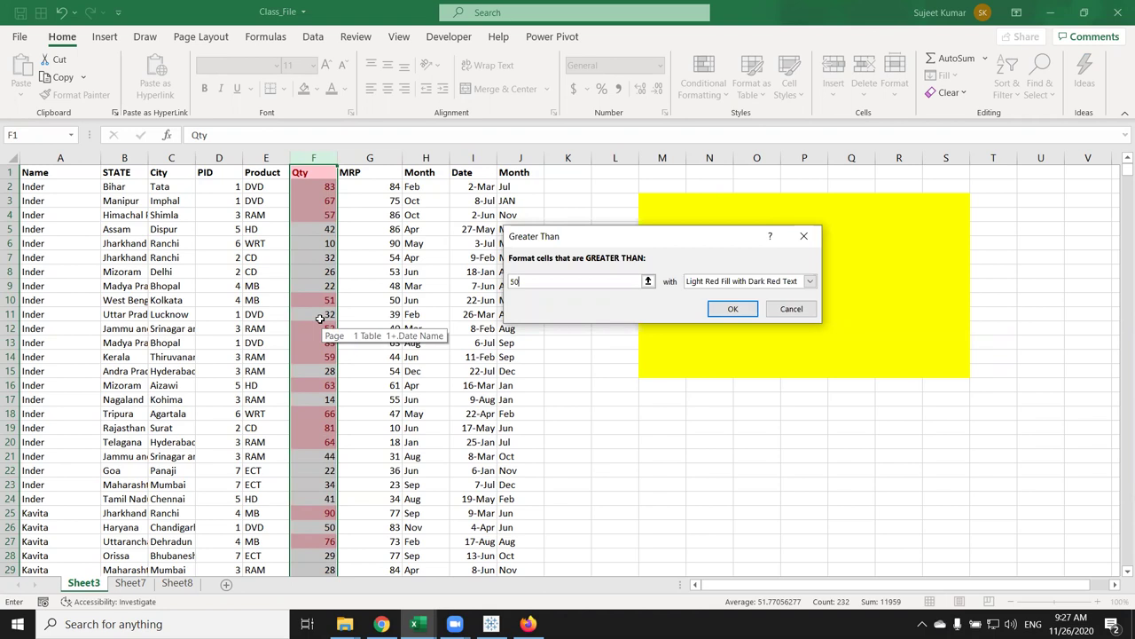
Preview the yellow, green, light red, red text and red border highlight formats
click(704, 284)
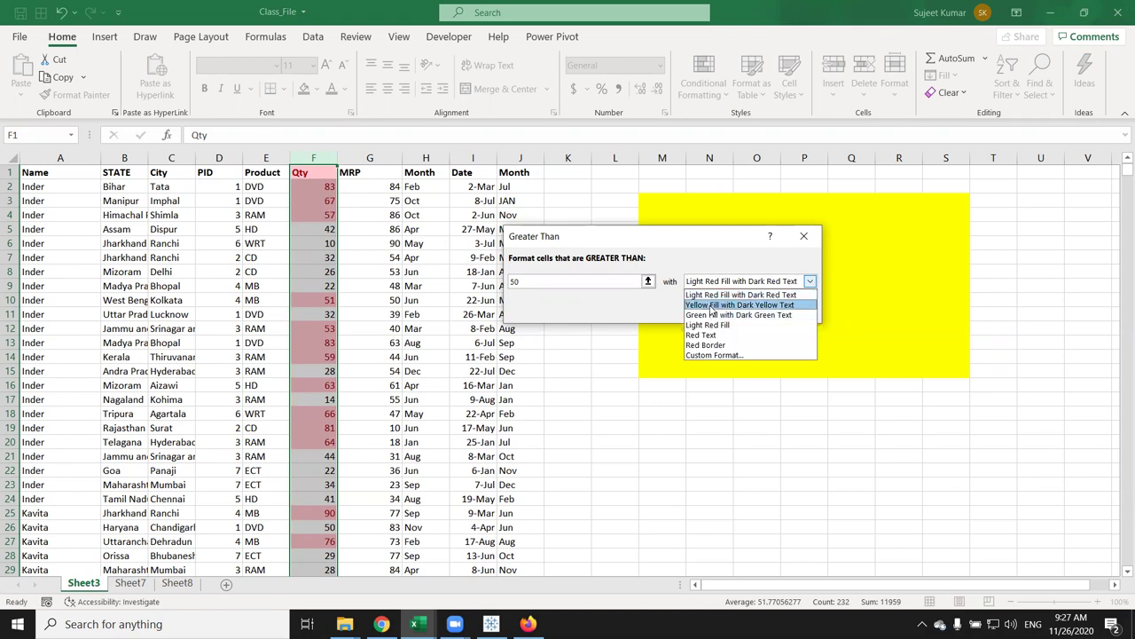
click(713, 304)
click(711, 282)
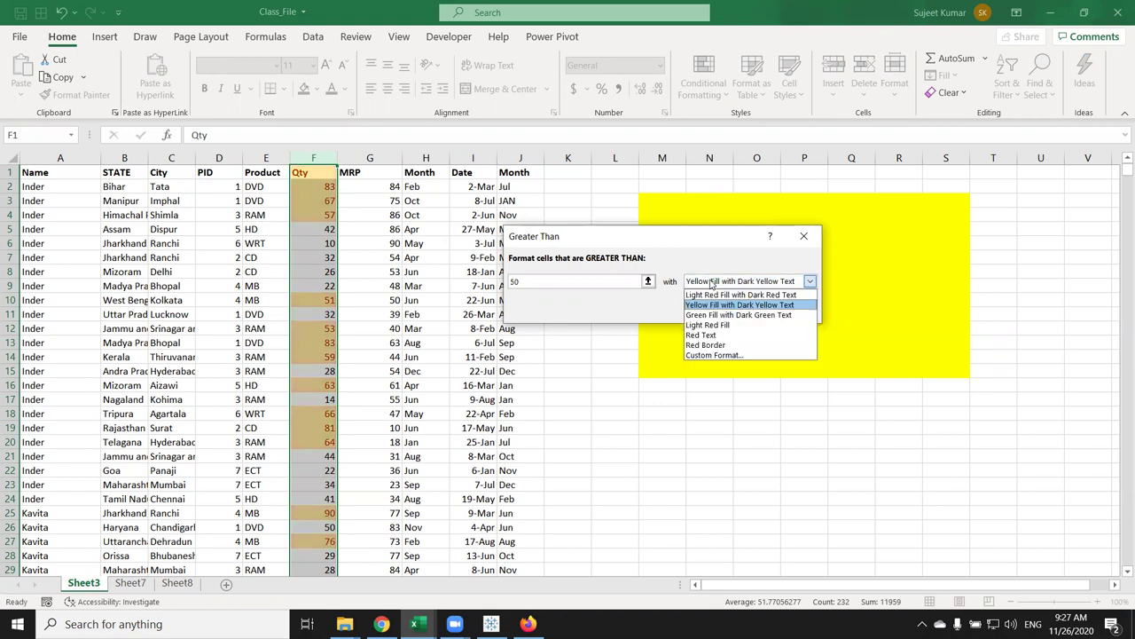
click(719, 314)
click(712, 280)
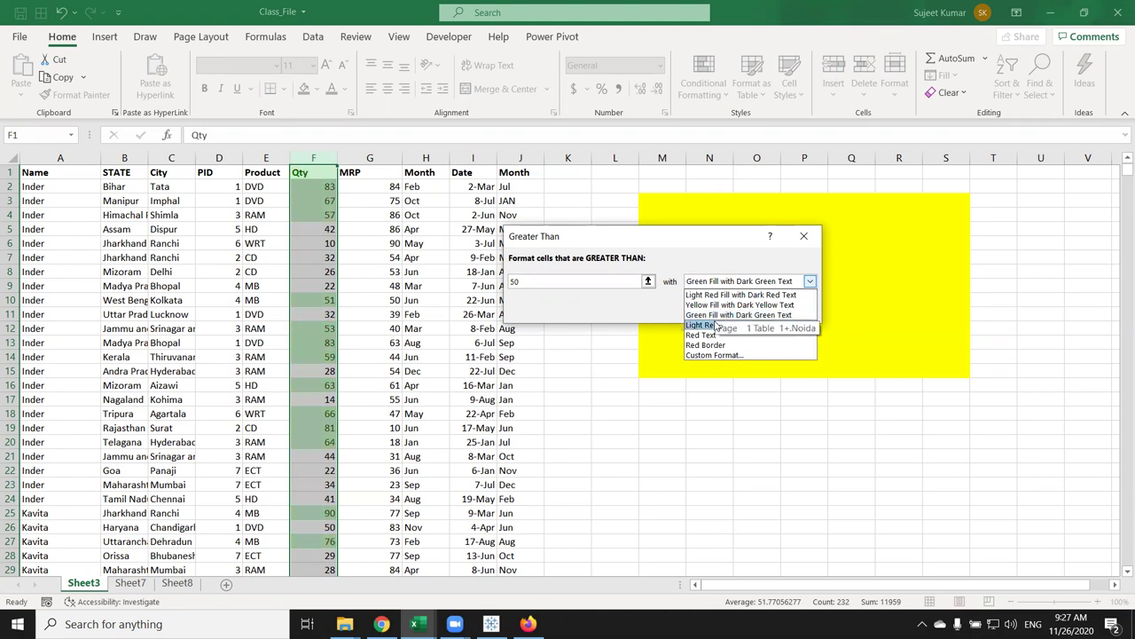
click(717, 326)
click(712, 282)
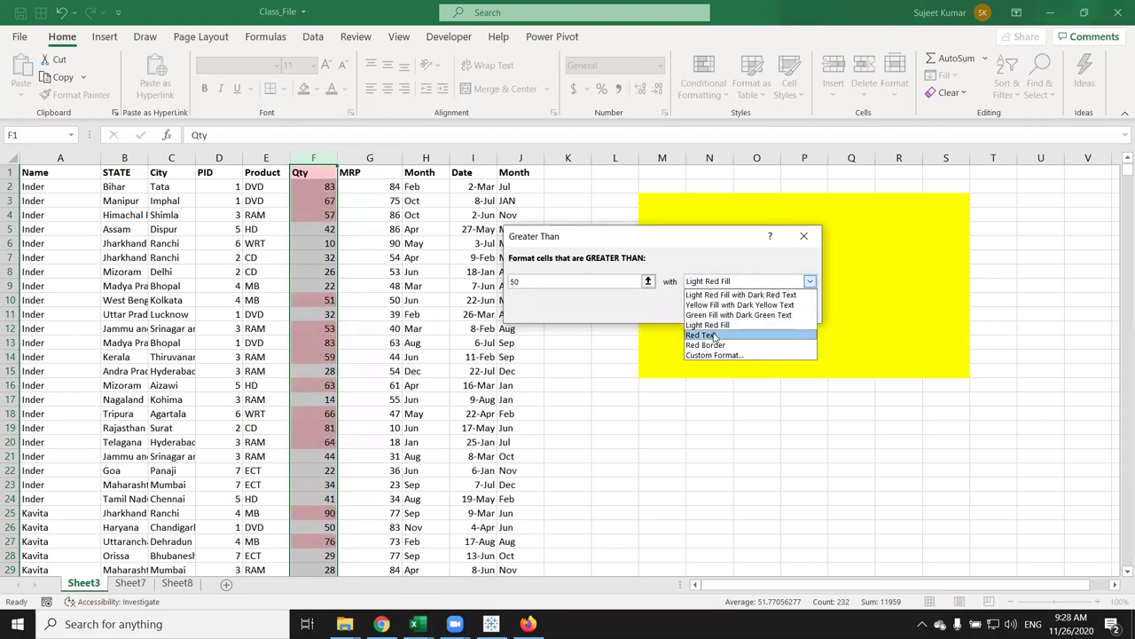
click(715, 336)
click(713, 281)
click(707, 344)
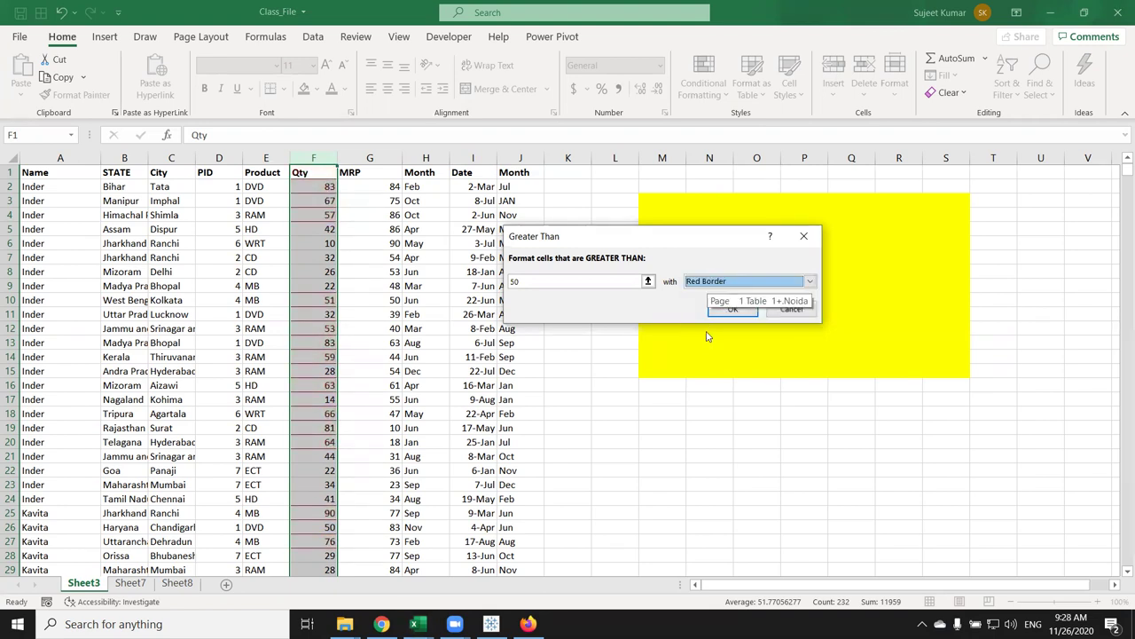
Cycle back through green and light red, settling on yellow fill with dark yellow text
click(713, 281)
click(708, 302)
click(709, 283)
click(701, 286)
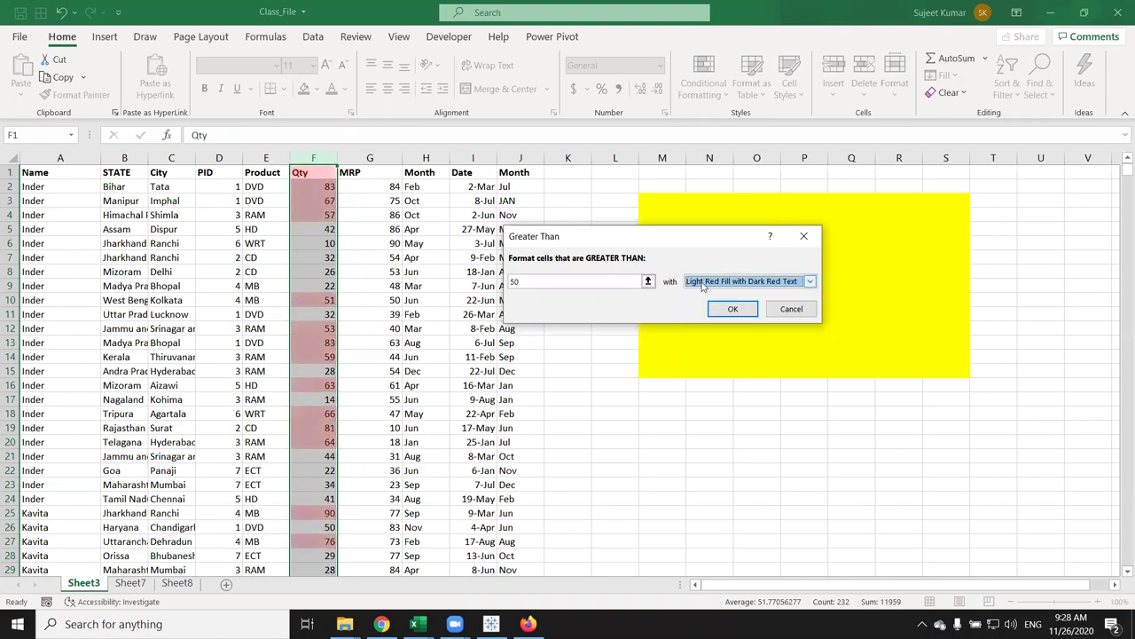
click(702, 284)
click(706, 296)
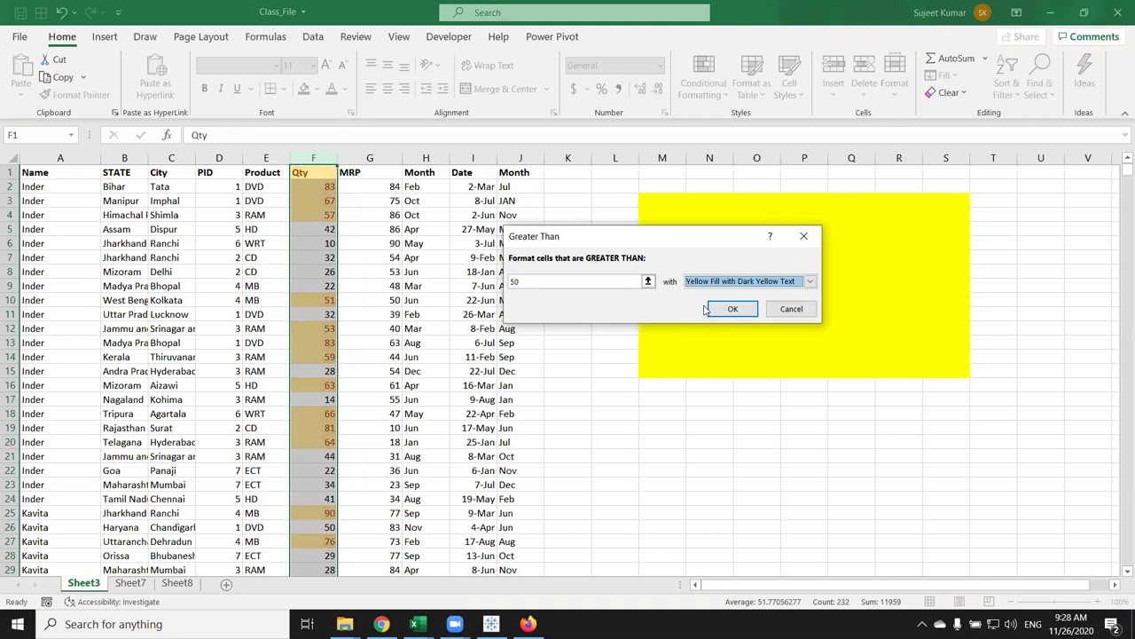
click(700, 281)
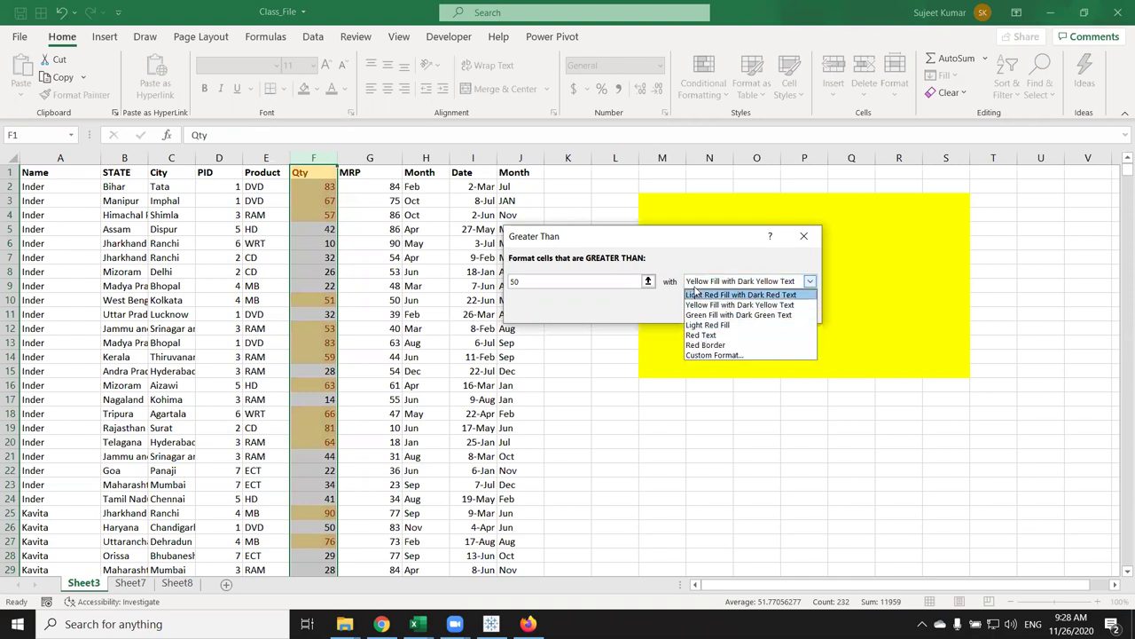
Give the Greater Than 50 rule a custom light green fill and apply it
click(721, 354)
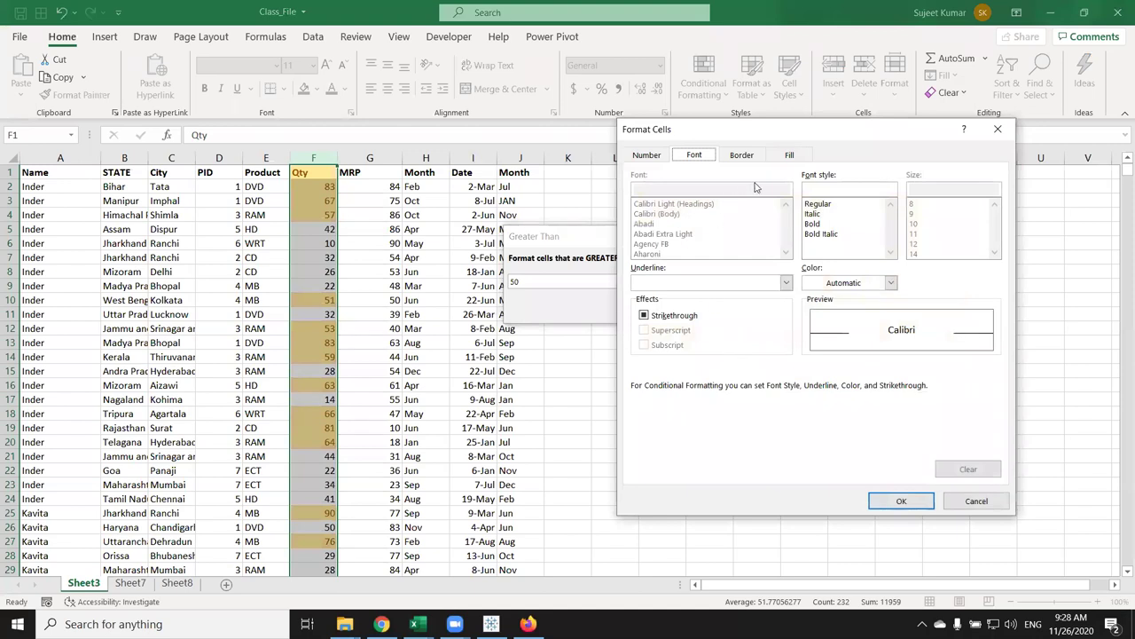
click(787, 158)
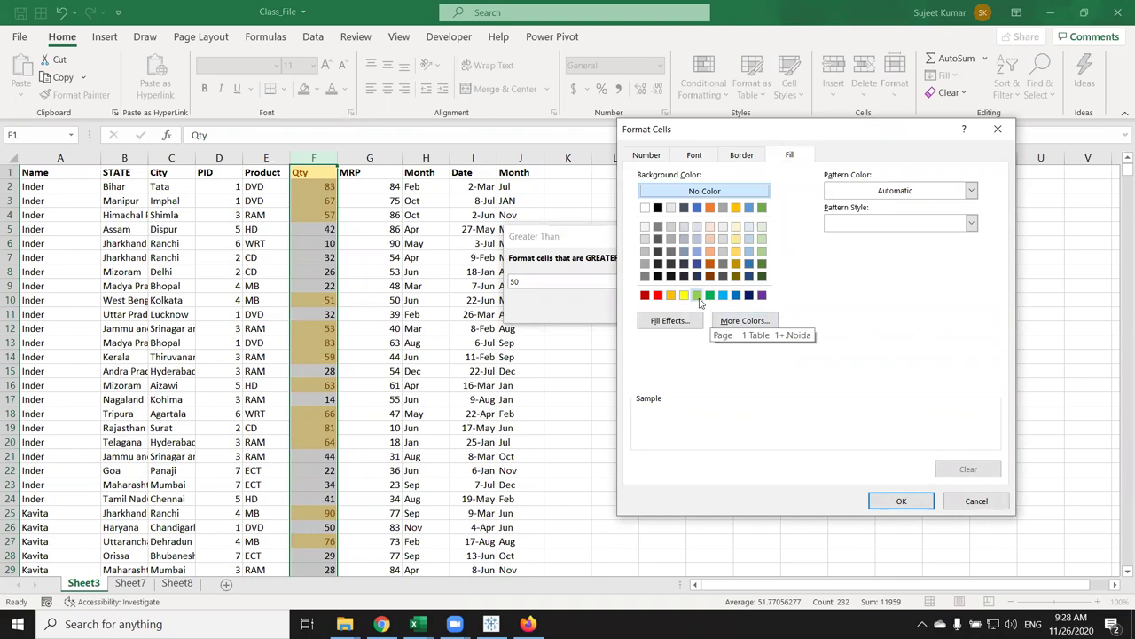
click(697, 296)
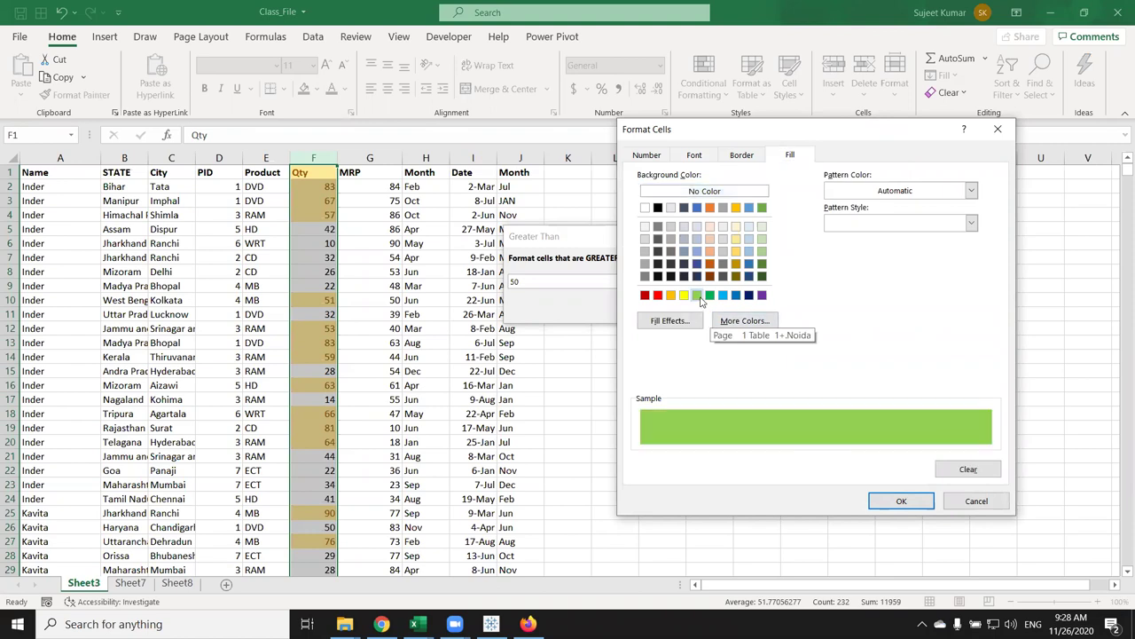
click(887, 502)
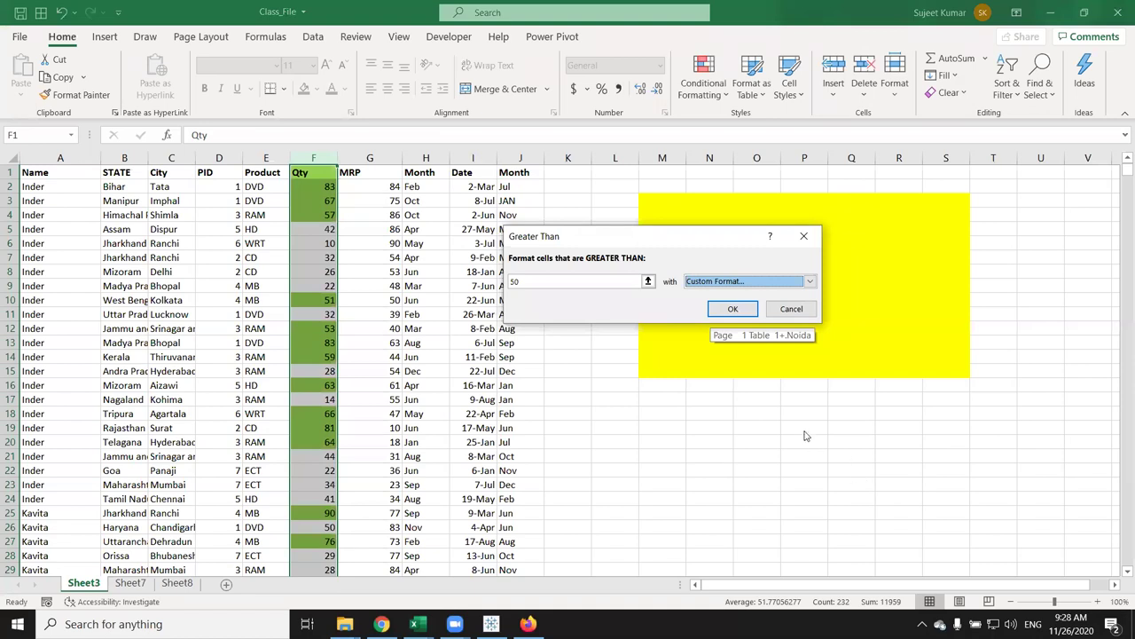
click(731, 310)
click(468, 313)
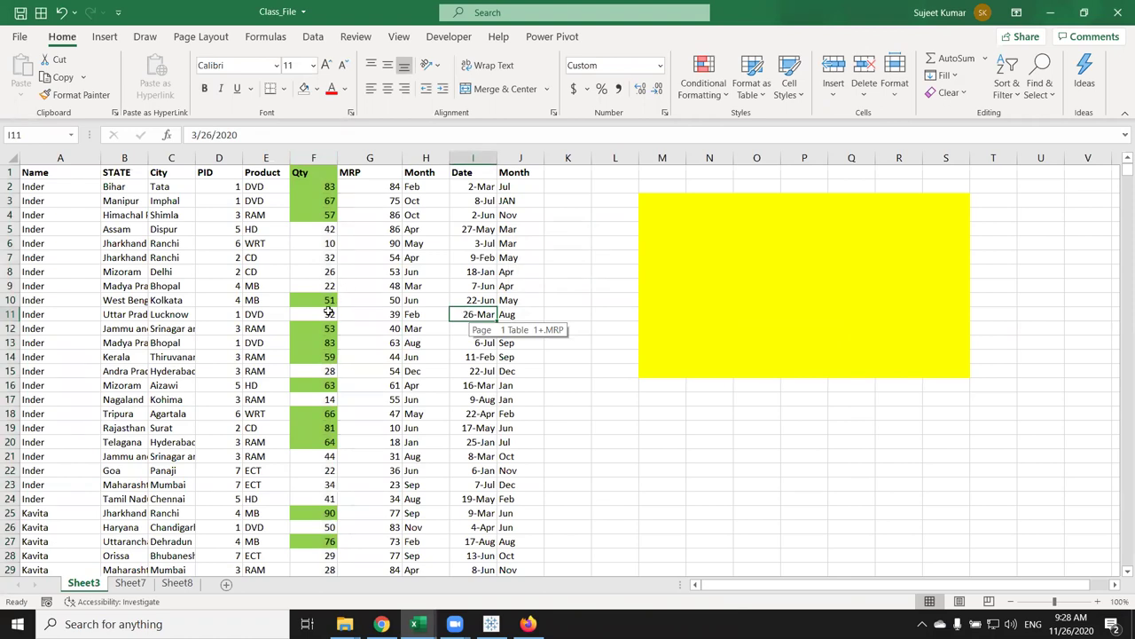
Enter 15 in cell F10 and 62 in cell F9 so the green highlighting updates
click(323, 305)
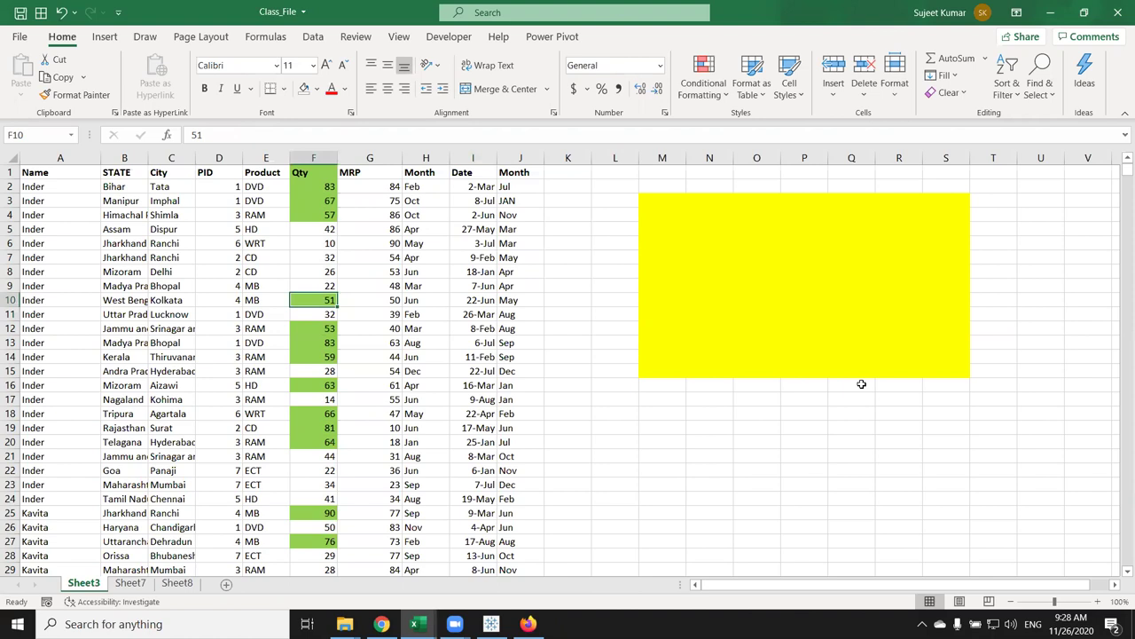
text(15)
key(Return)
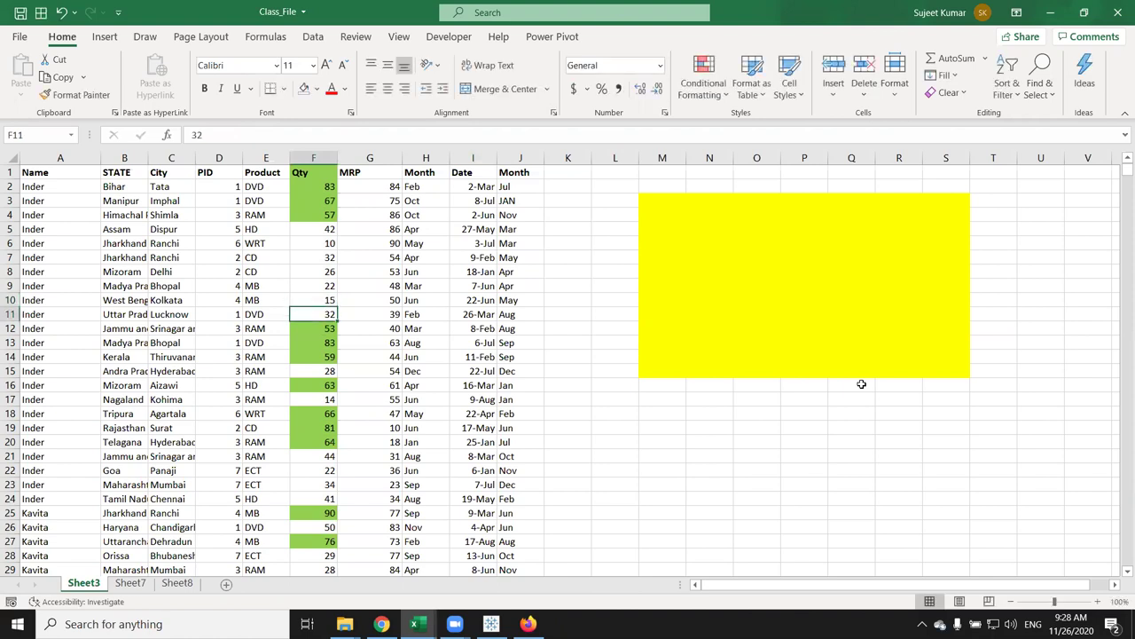
key(Up)
key(Up)
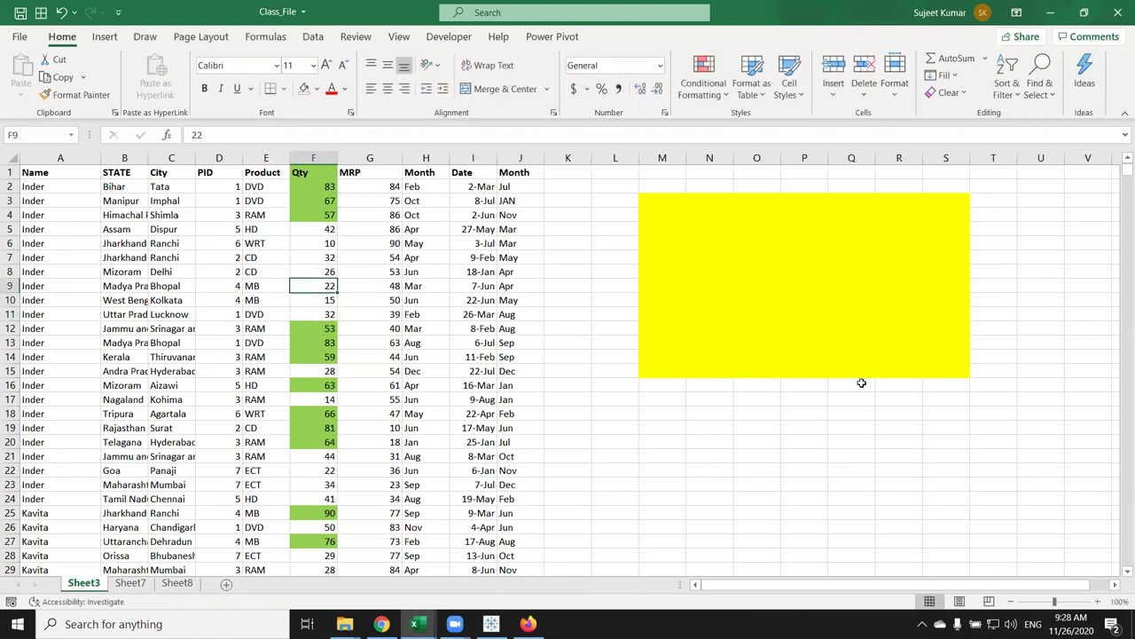
text(62)
key(Return)
key(Up)
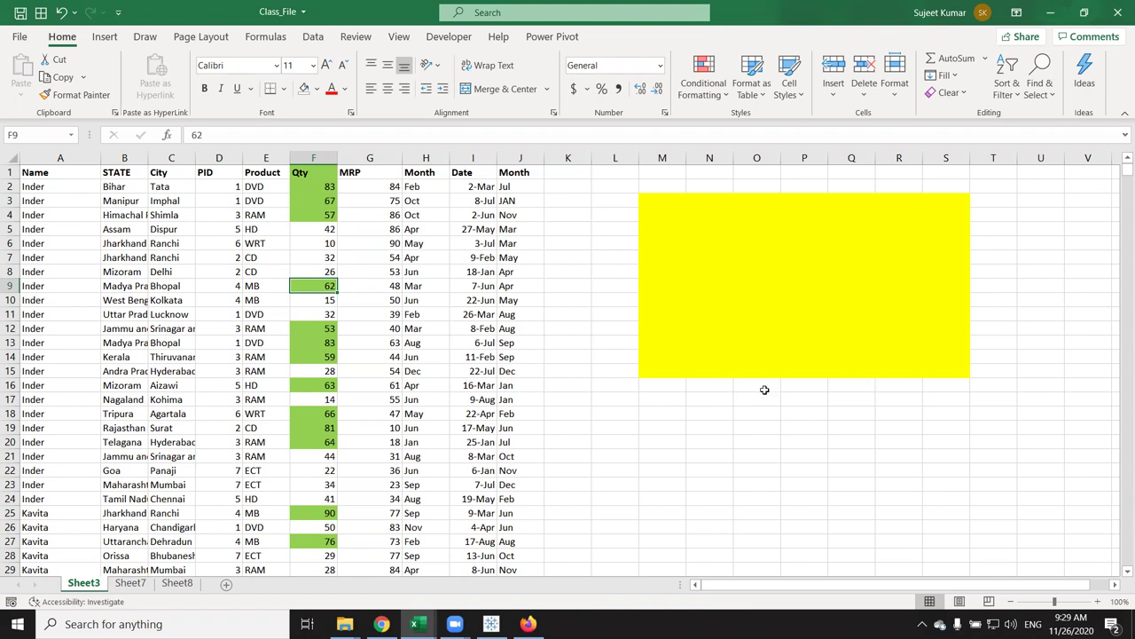
Select column G (MRP) and show Conditional Formatting > Highlight Cells Rules
click(400, 228)
drag(400, 228, 387, 165)
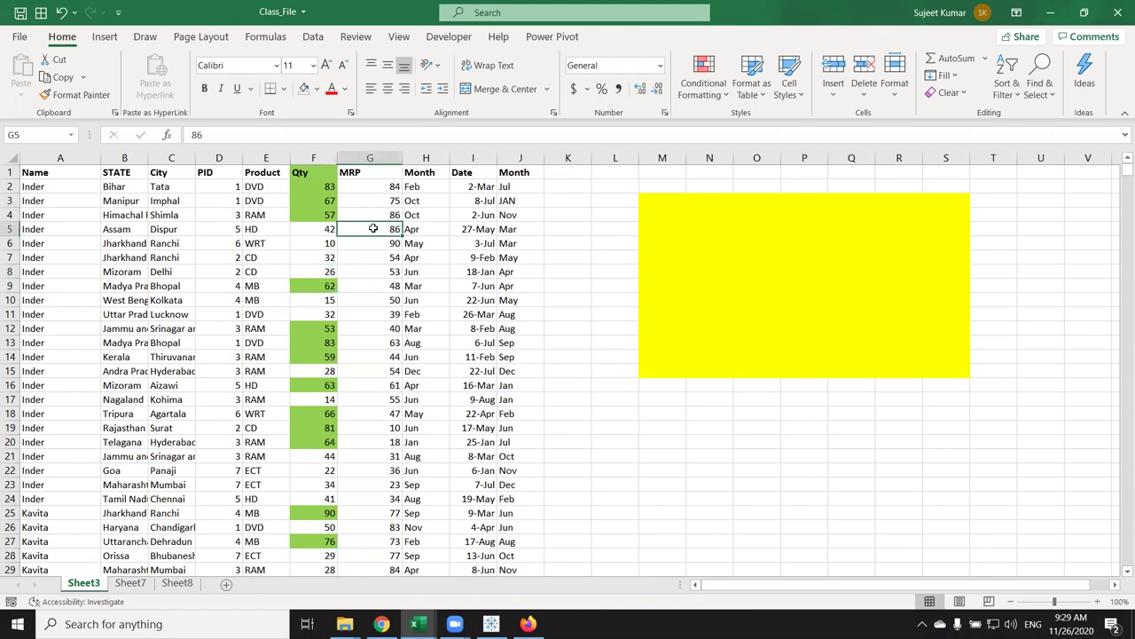
click(384, 158)
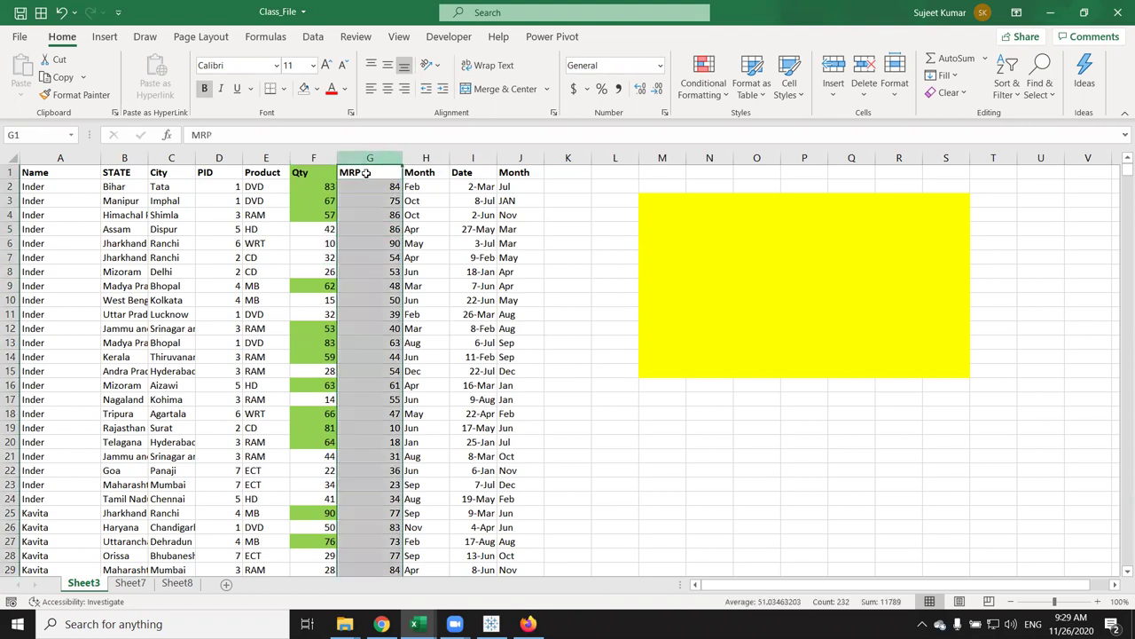
click(703, 80)
mouse_move(759, 124)
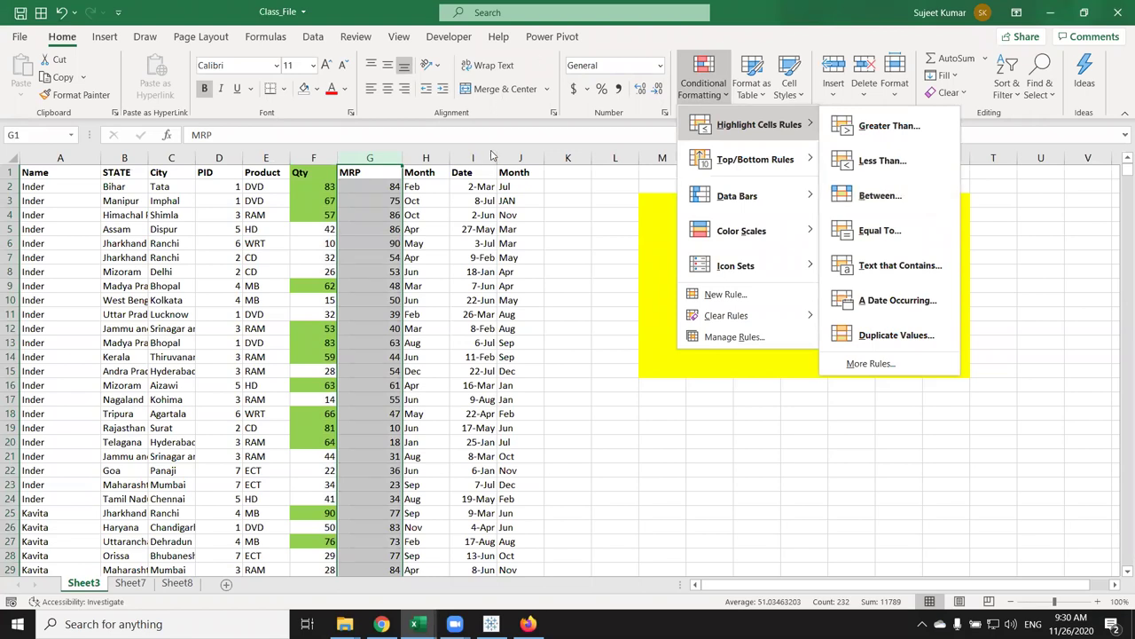
click(480, 157)
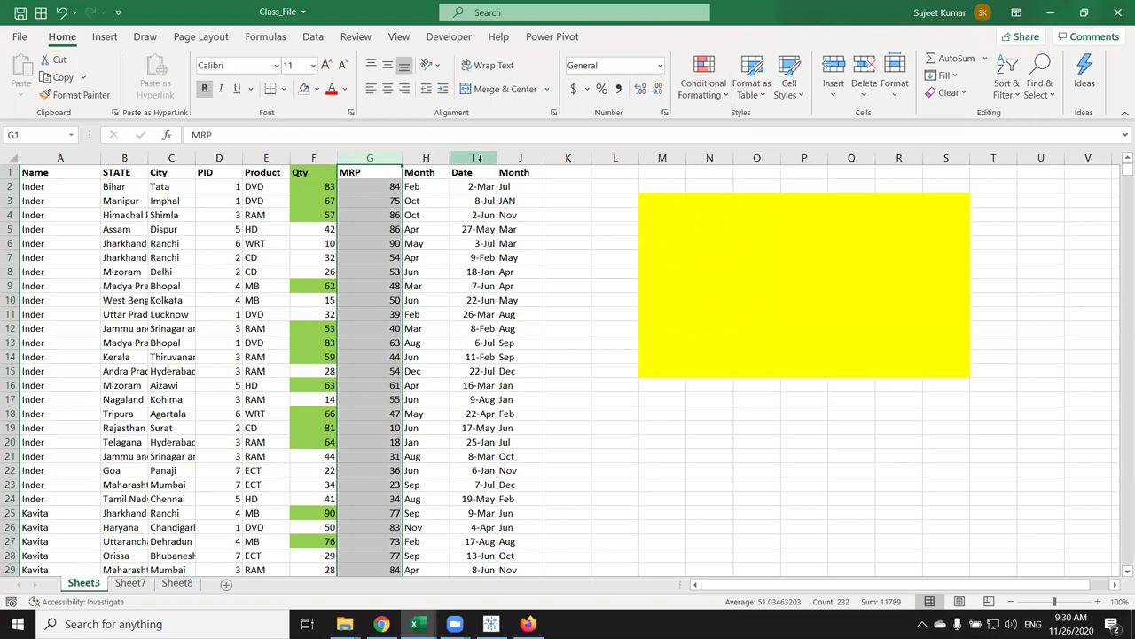
click(705, 89)
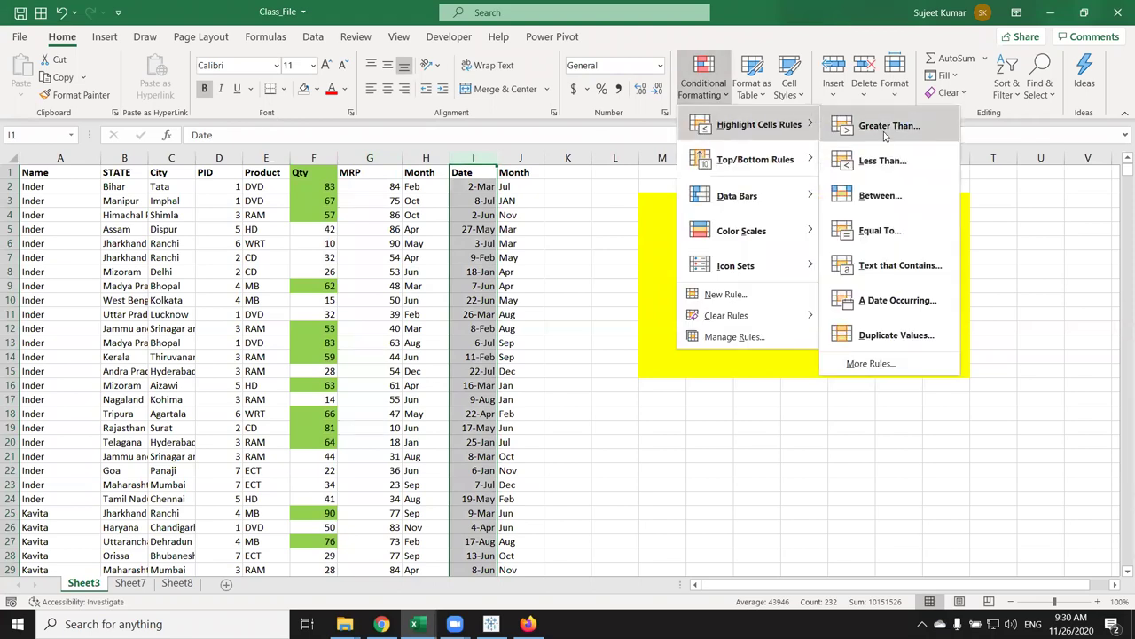
click(887, 127)
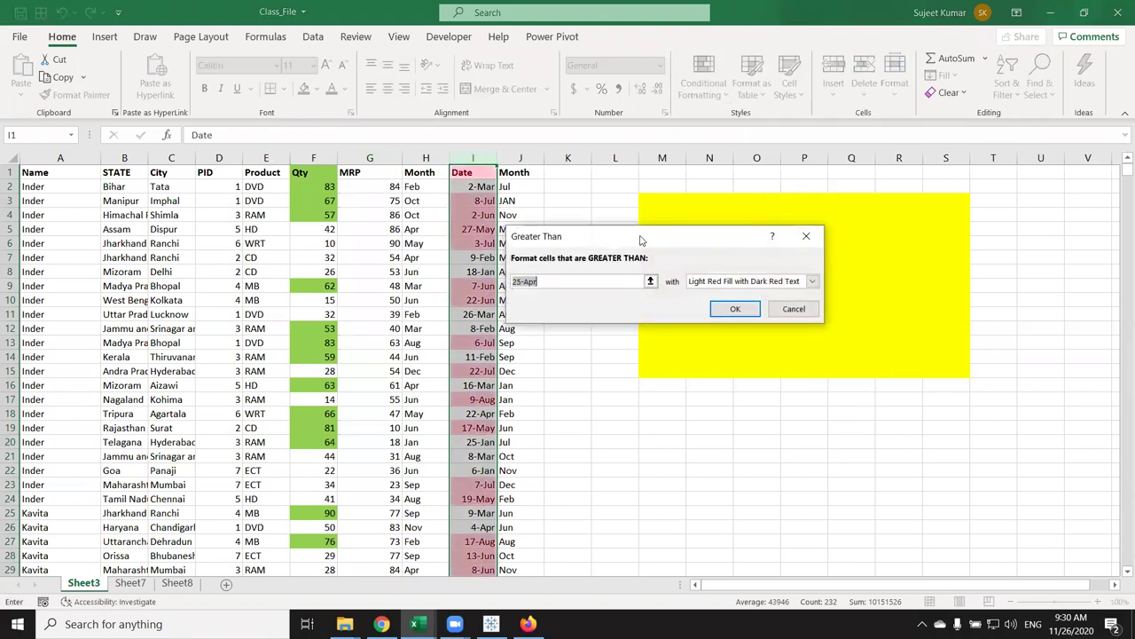
drag(632, 238, 808, 242)
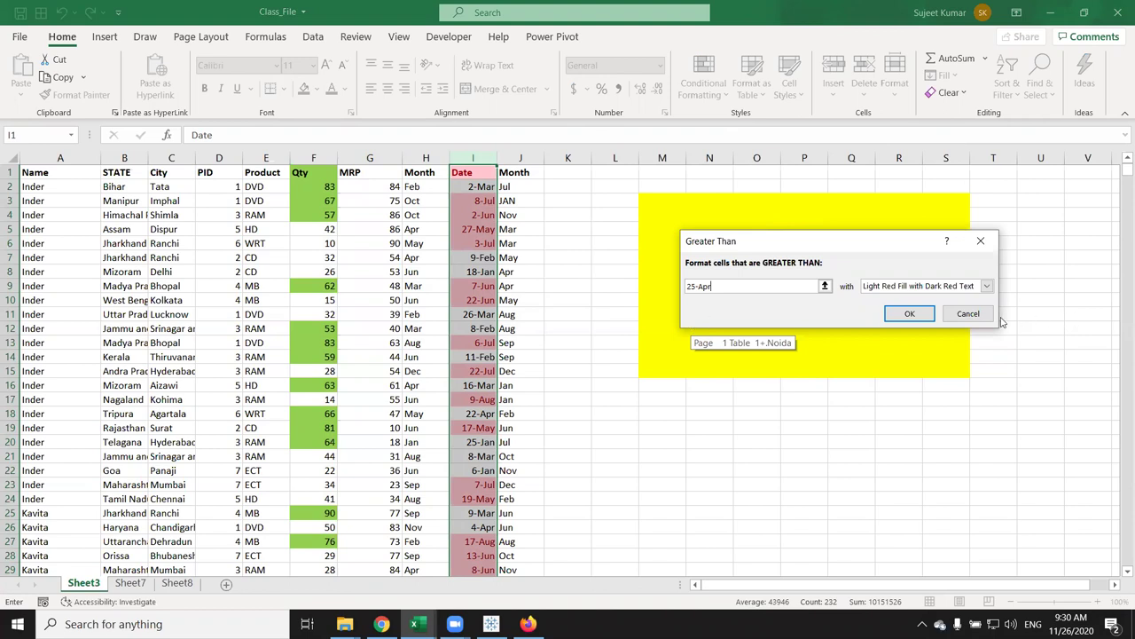
click(968, 314)
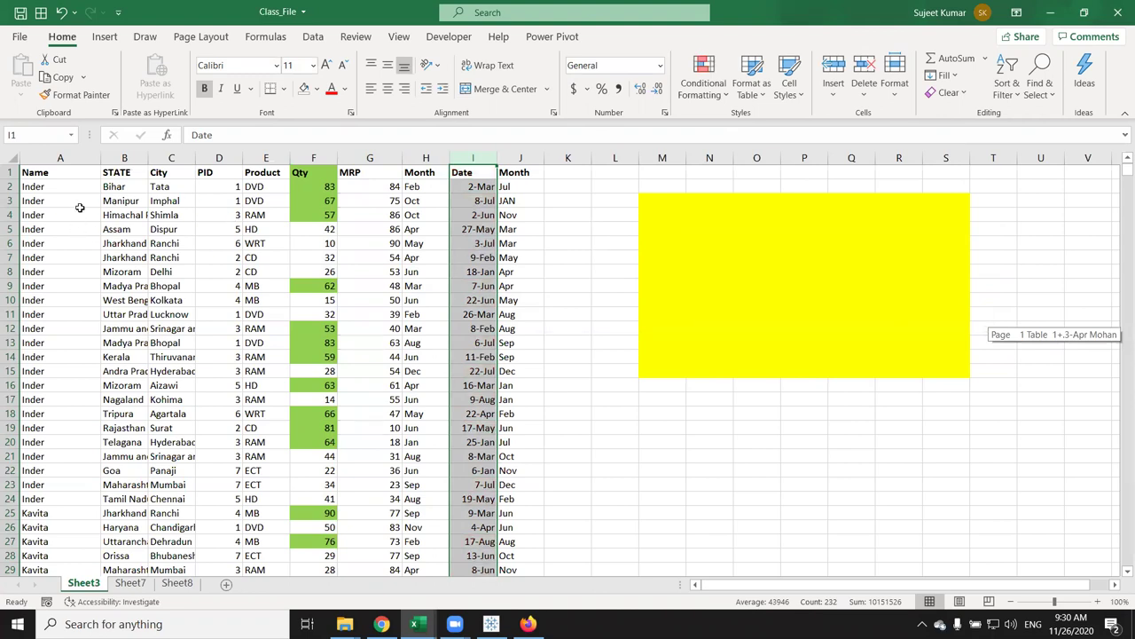
click(259, 158)
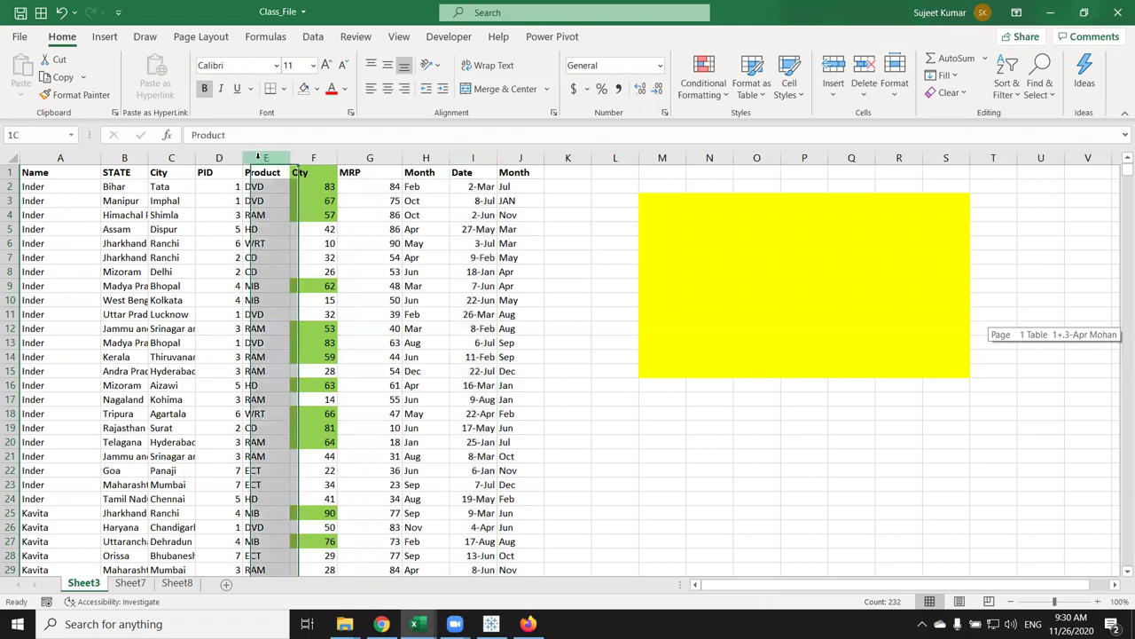
click(705, 95)
mouse_move(809, 134)
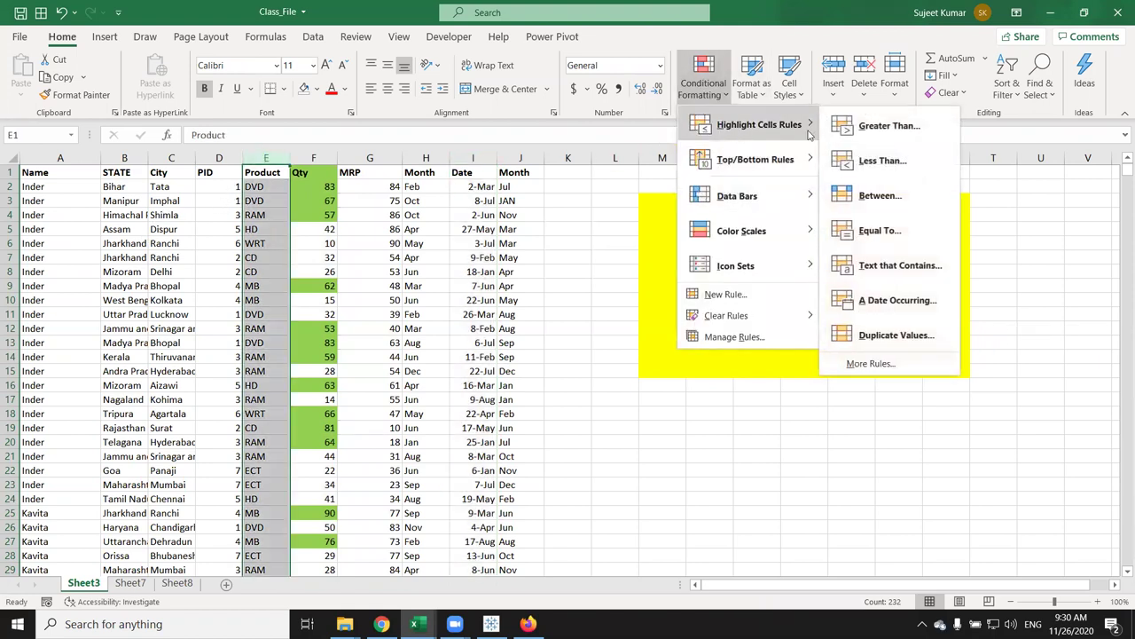
click(881, 230)
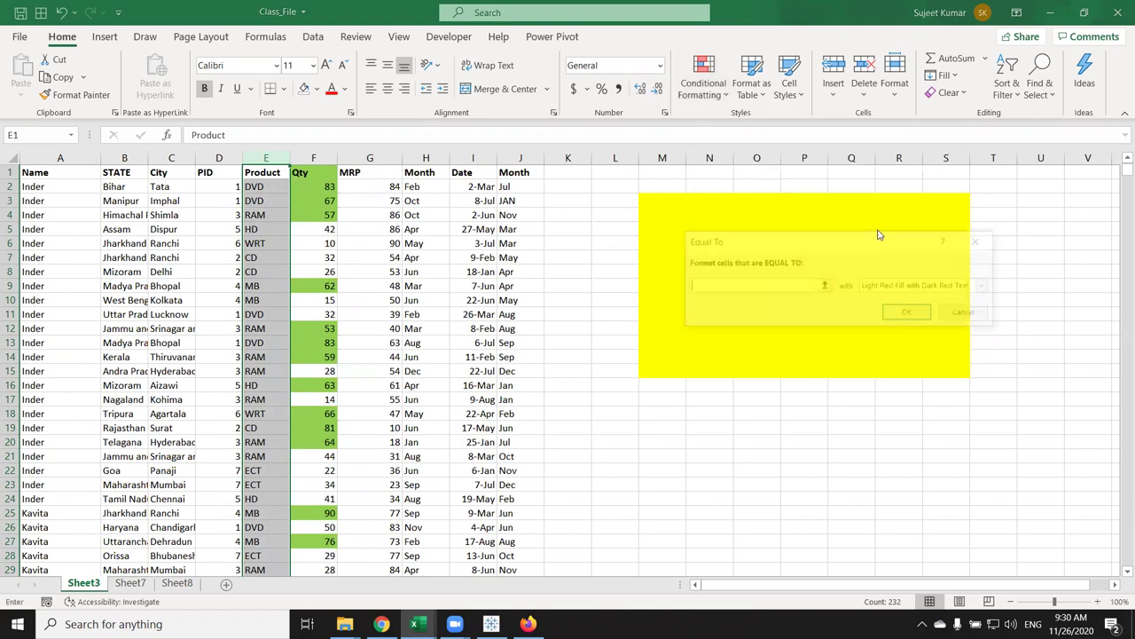
text(C)
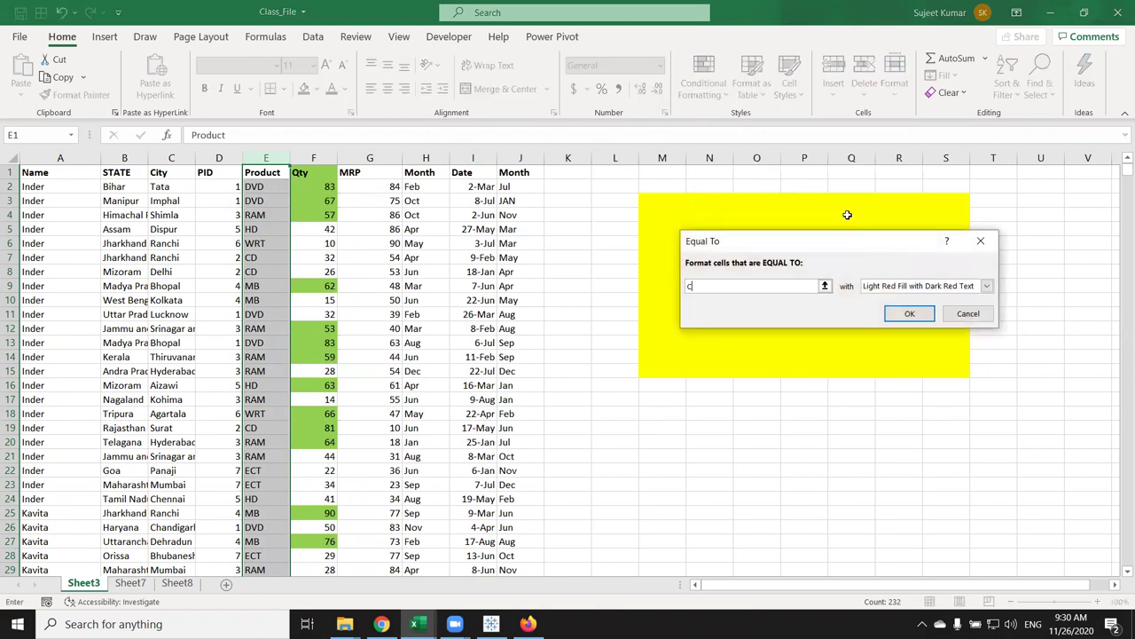
text(D)
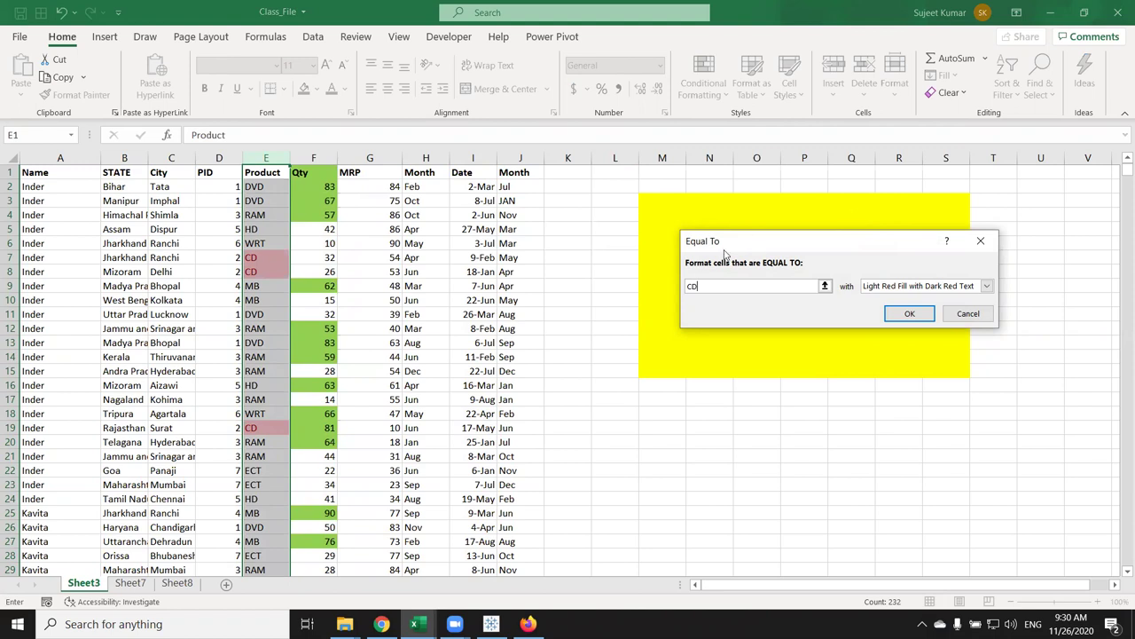
key(Escape)
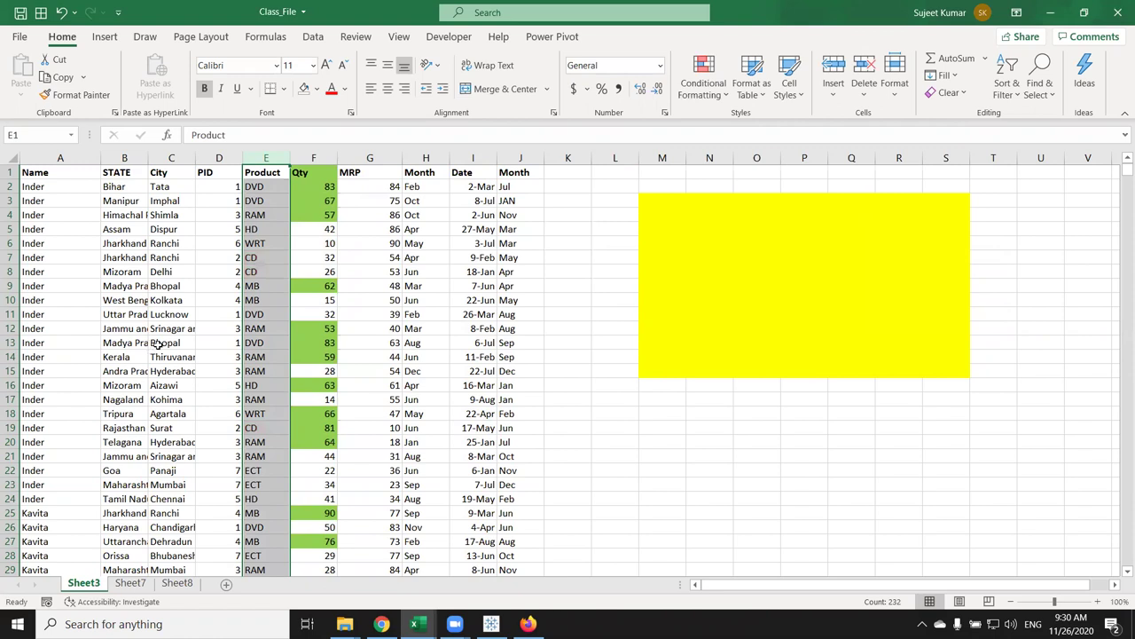
Replace the City entries with New Delhi in C17 and Delhi in C21
click(168, 273)
click(163, 397)
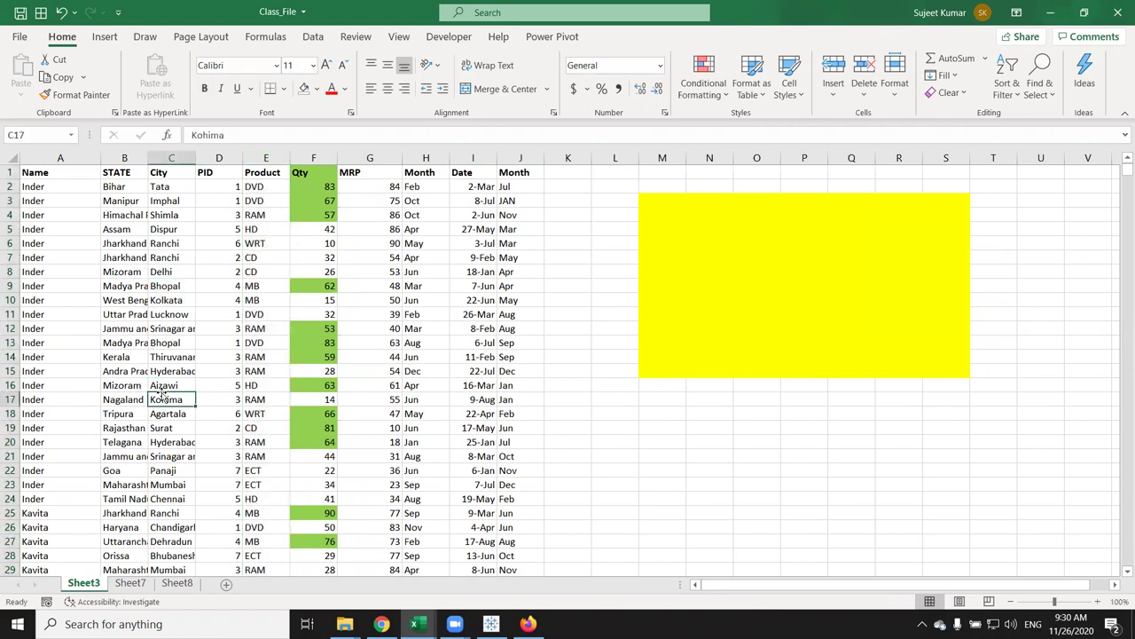
text(New Delhi)
key(Return)
key(Down)
key(Down)
key(Down)
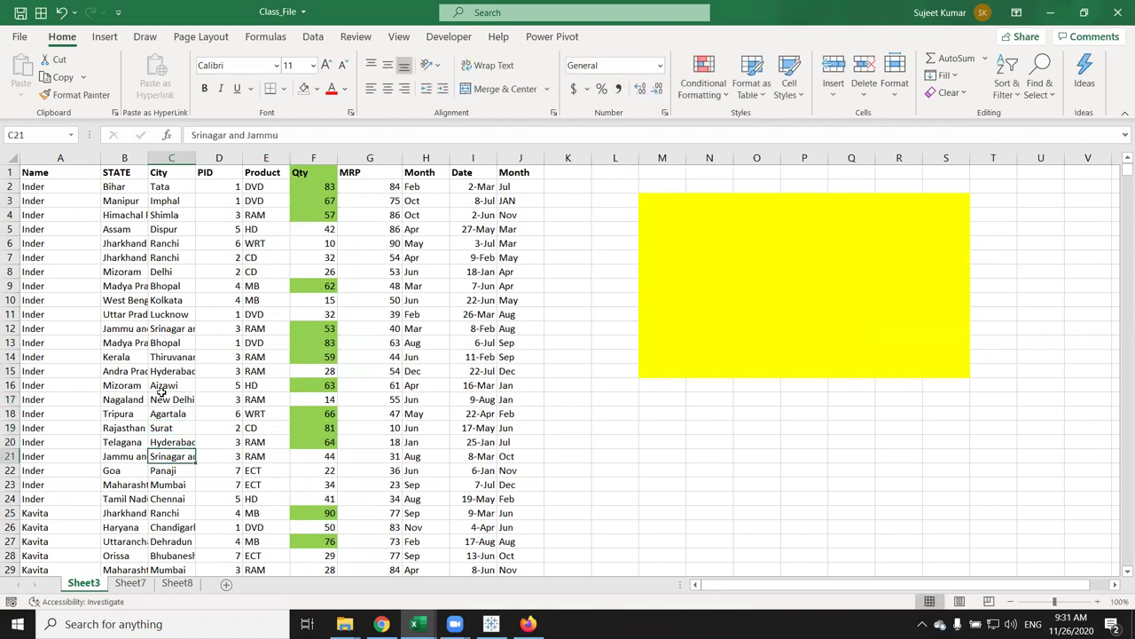
text(Delhi)
key(Return)
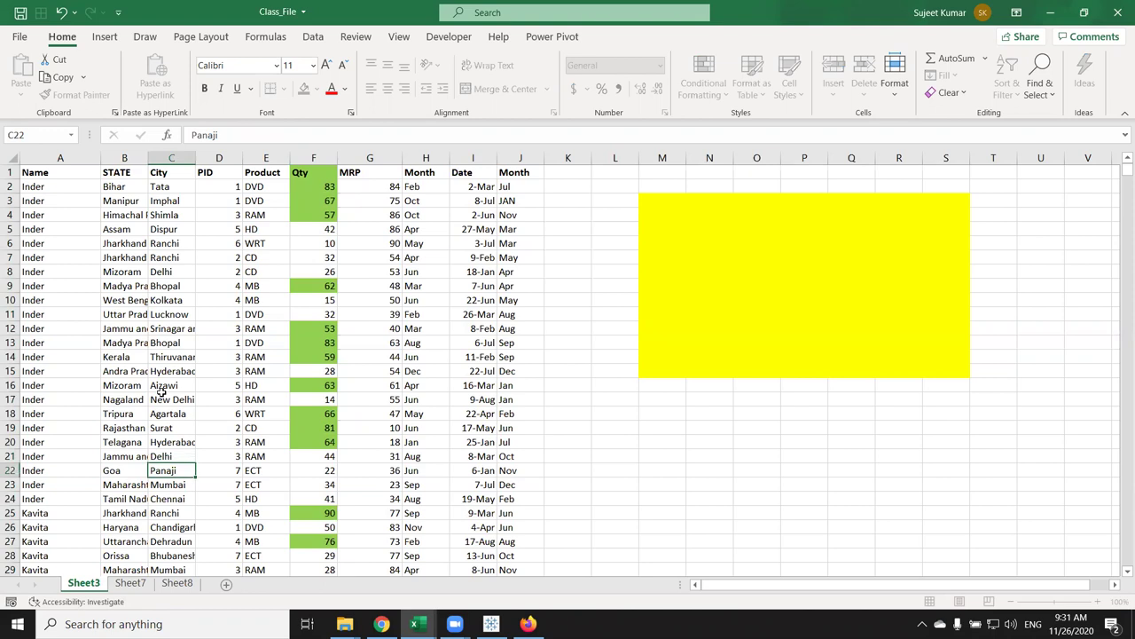
Try an Equal To rule matching 'Delhi' on column C, then close it
click(171, 158)
click(703, 84)
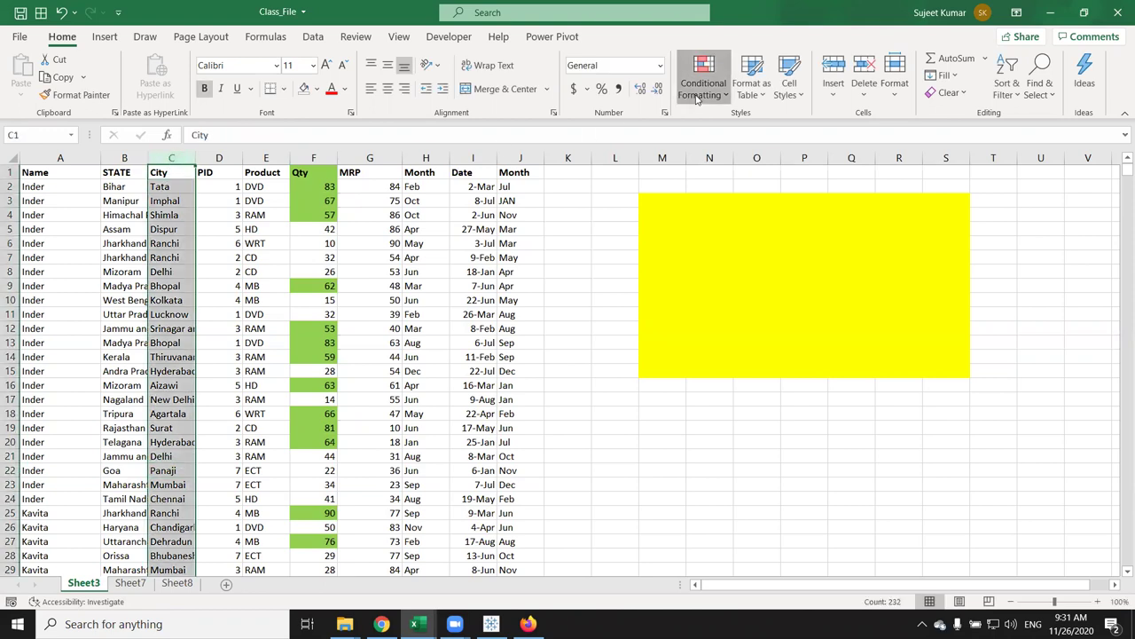
mouse_move(754, 124)
click(882, 229)
text(Delhi)
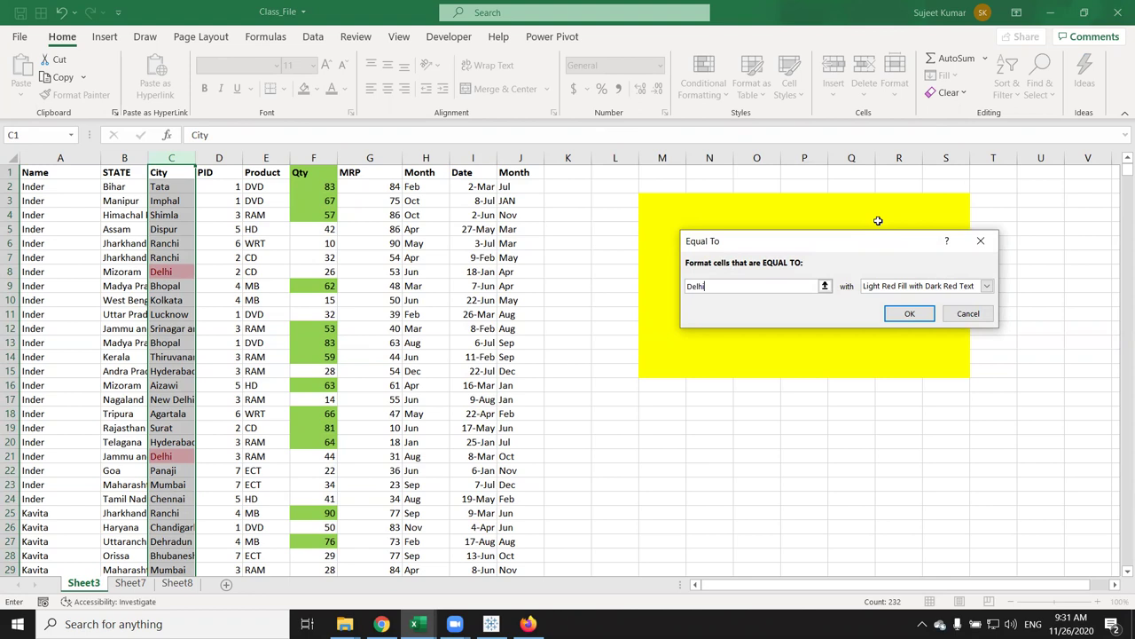
key(Return)
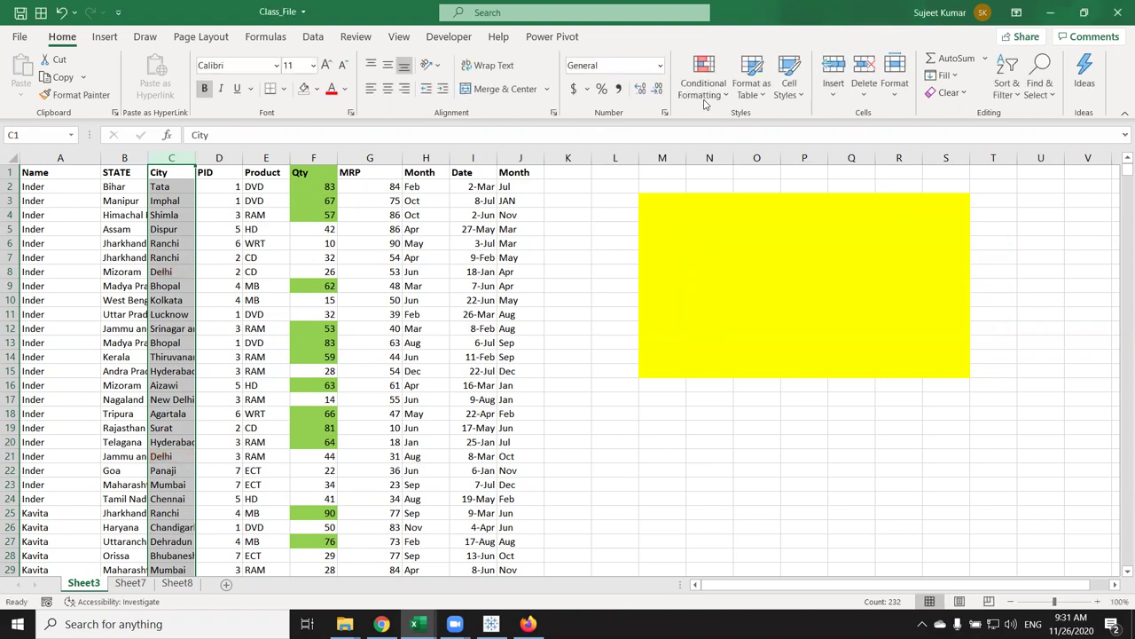
click(705, 85)
Preview a Text That Contains rule for 'New Delhi' then 'Delhi' in light red, and cancel it
mouse_move(772, 125)
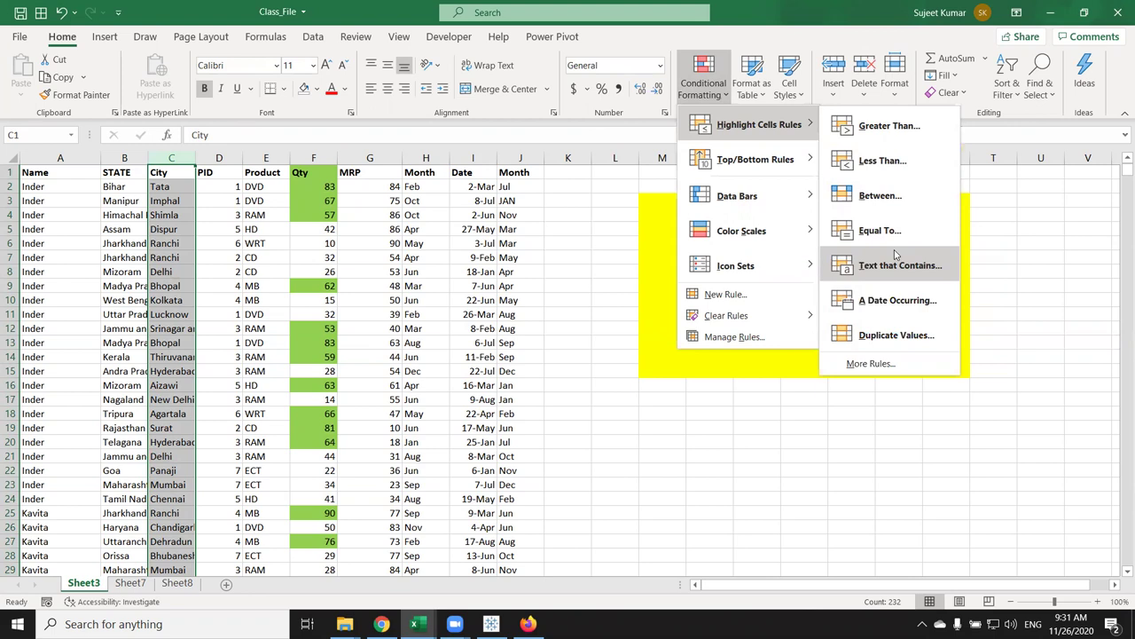
click(910, 271)
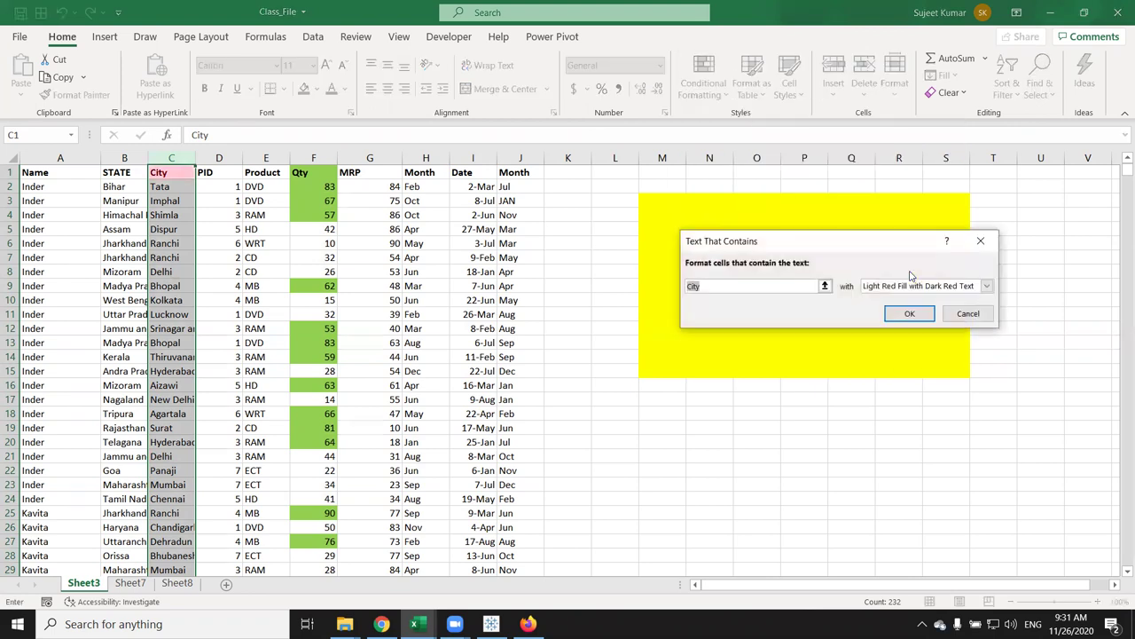
text(New Delhi)
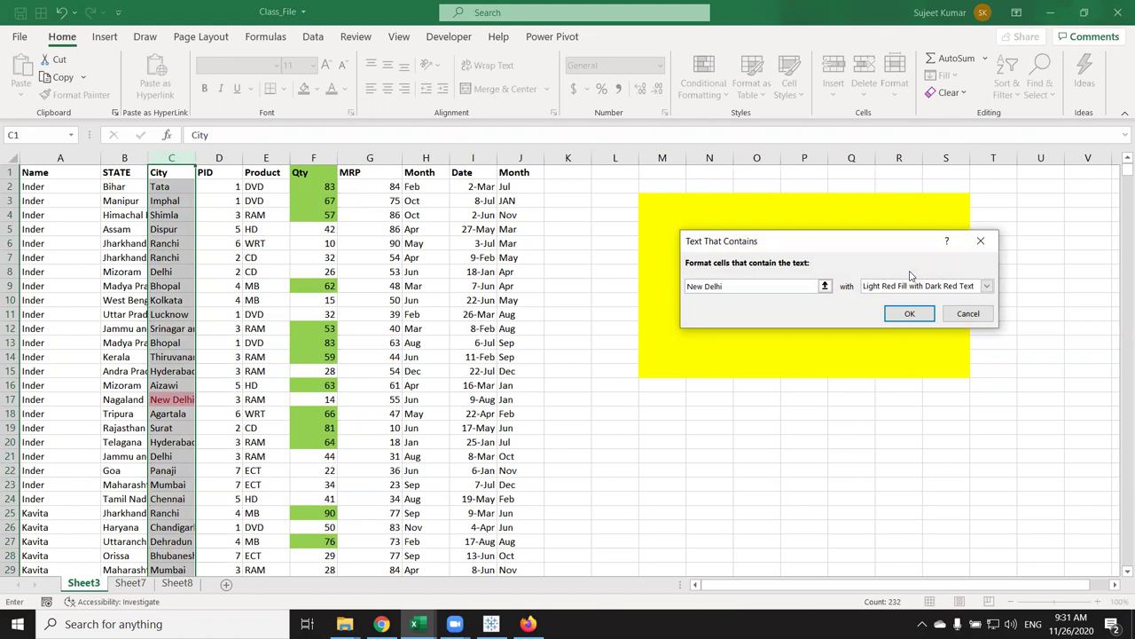
key(BackSpace)
key(BackSpace)
key(BackSpace)
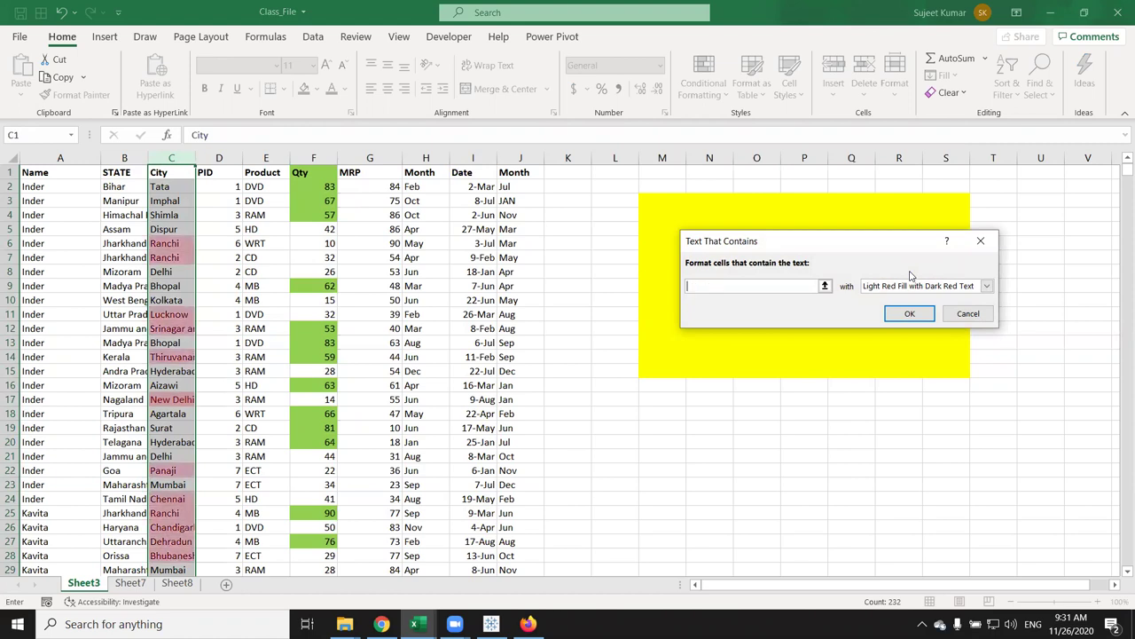
text(Delhi)
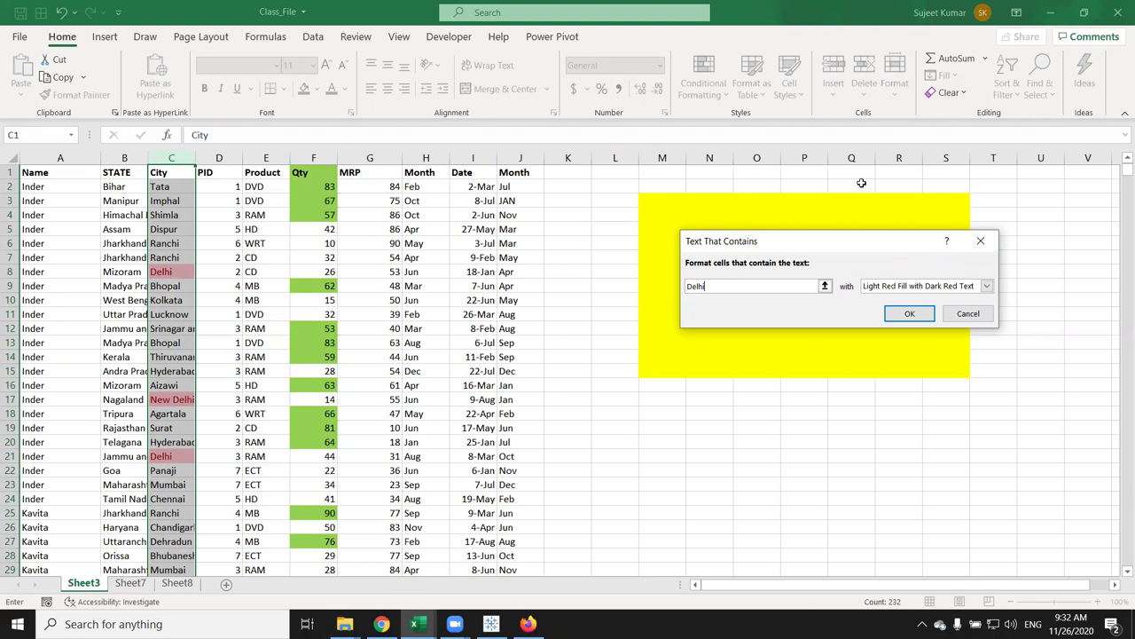
key(Return)
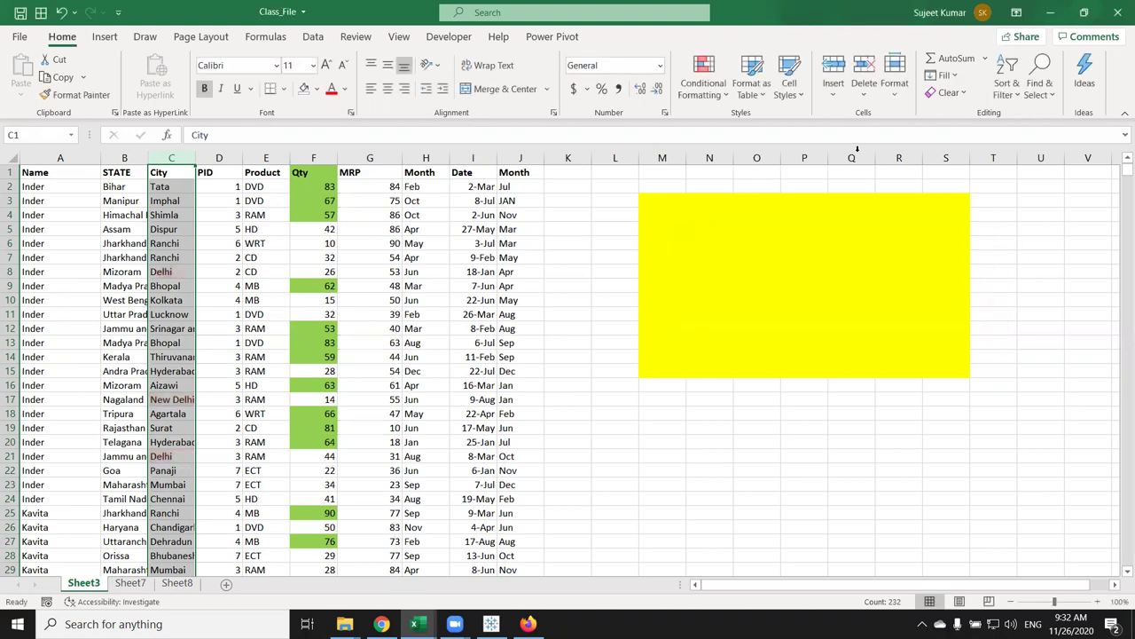
click(706, 82)
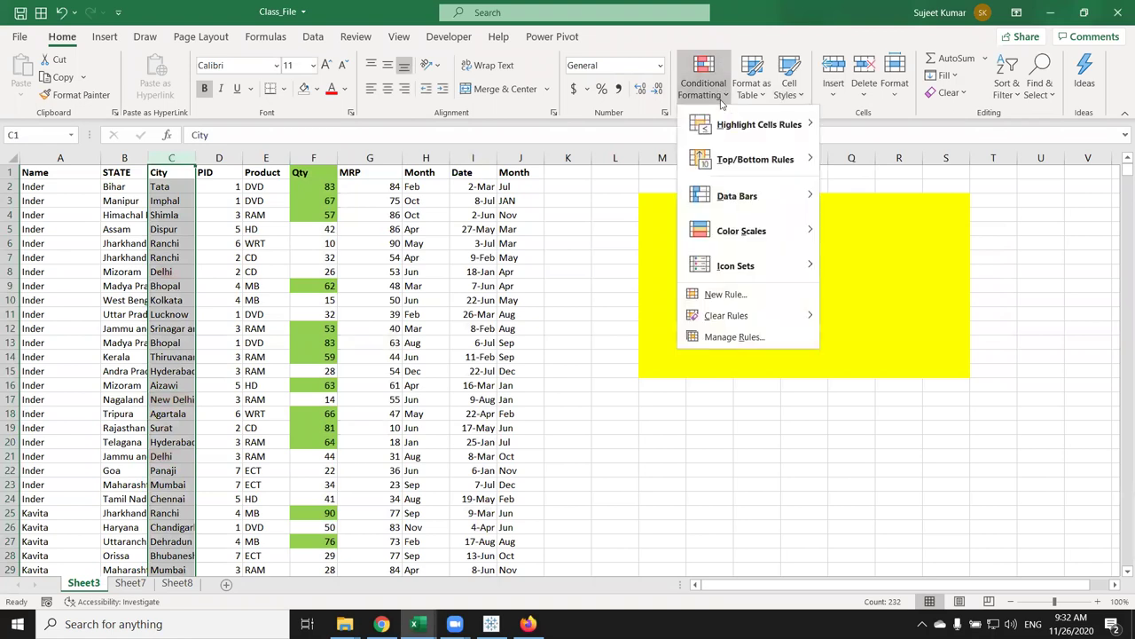
mouse_move(719, 116)
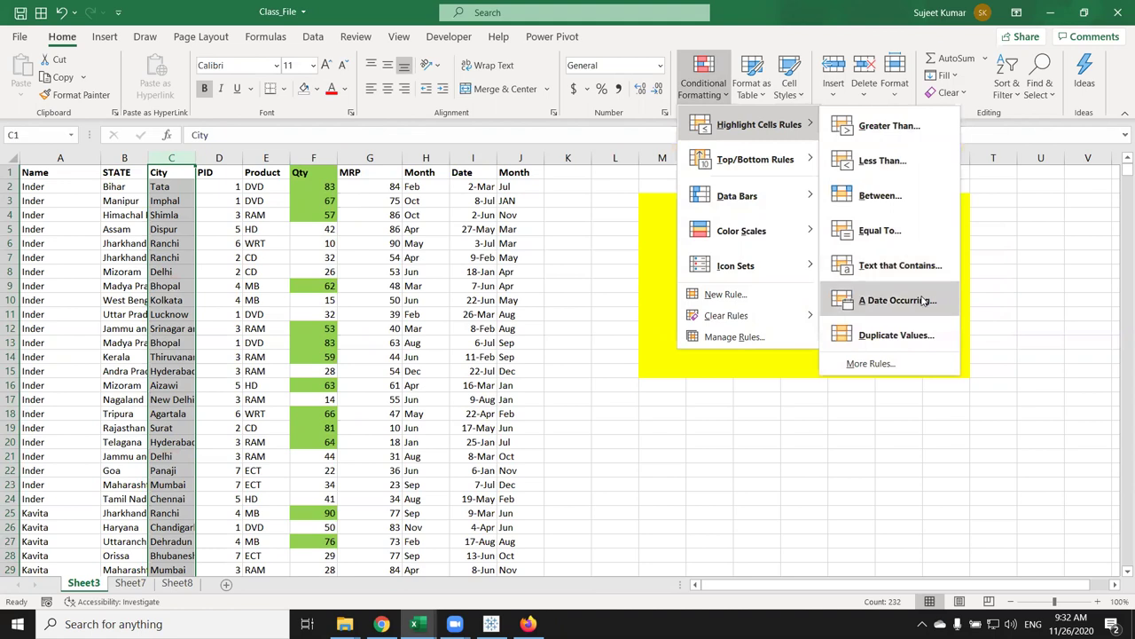
Enter 11/20 in I2 and fill daily dates down the Date column to 9-Dec in I21
key(Escape)
key(Escape)
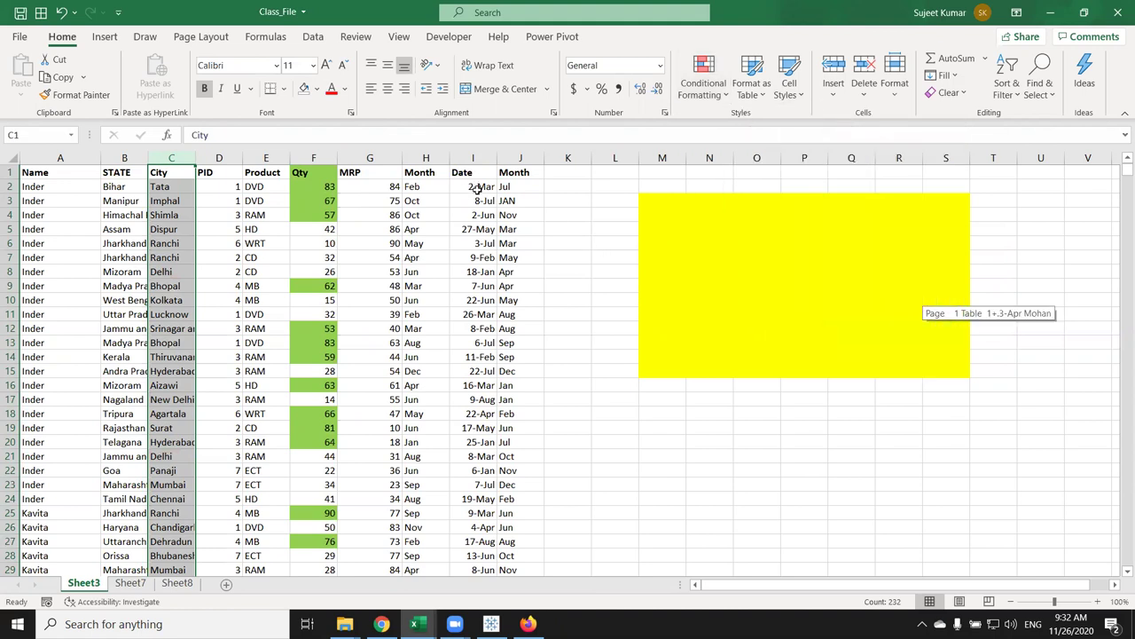
click(479, 187)
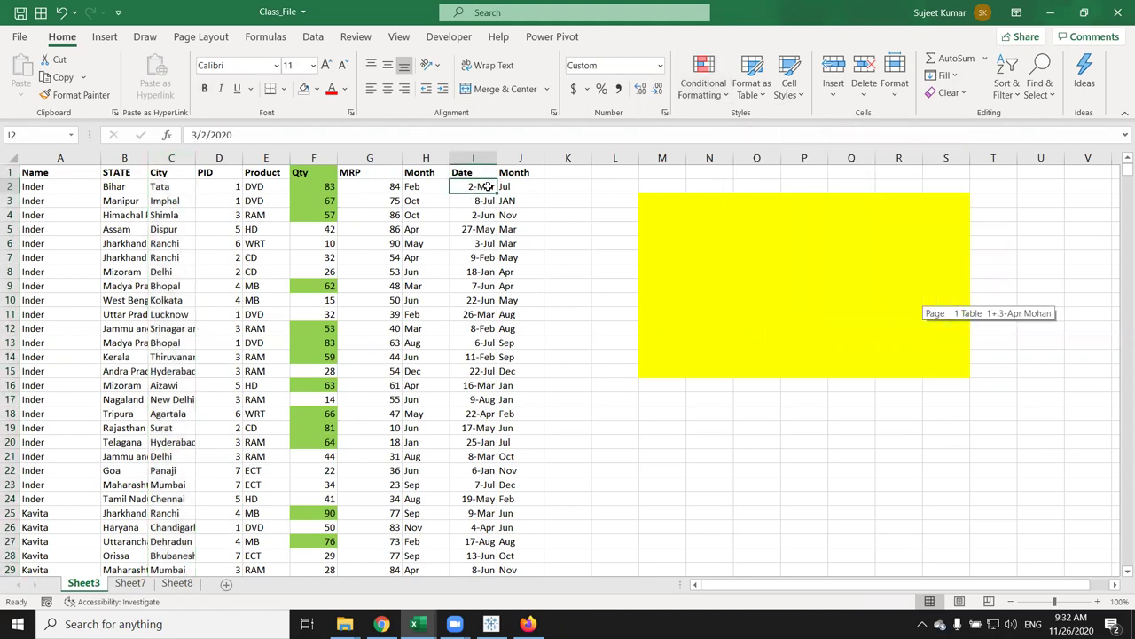
text(11/20)
key(Return)
click(487, 188)
double_click(498, 194)
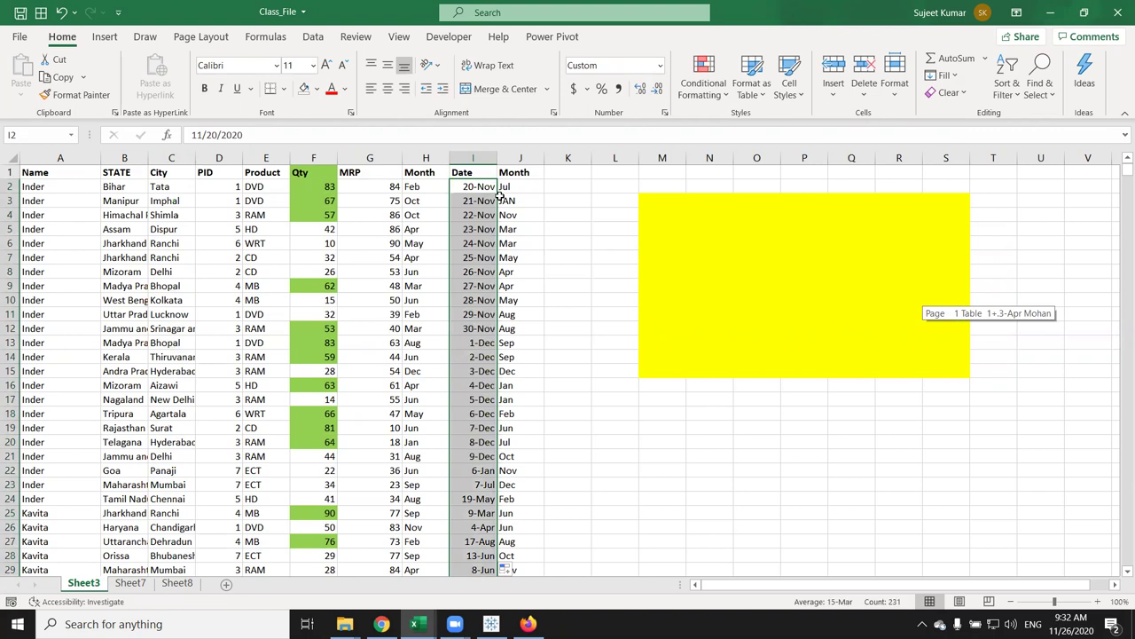
click(724, 94)
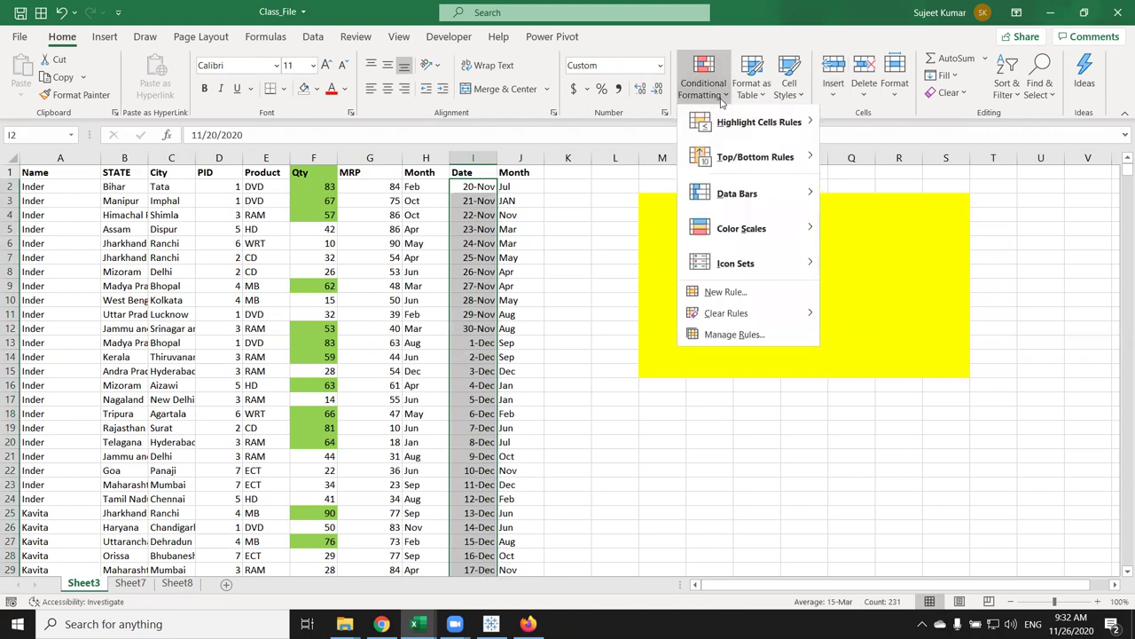
mouse_move(729, 125)
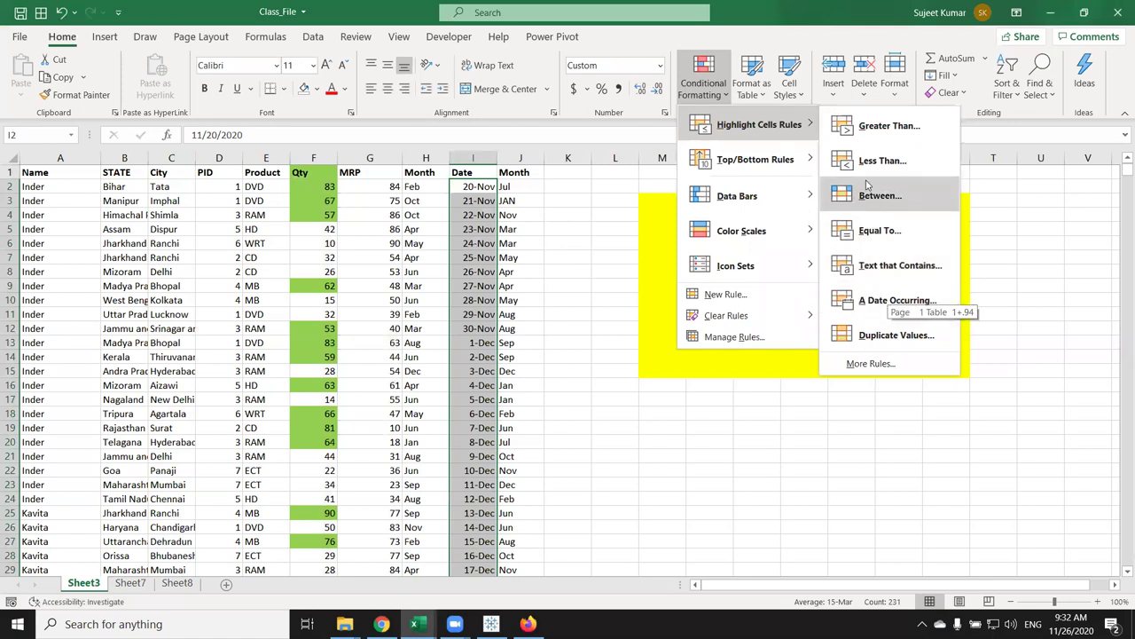
click(863, 230)
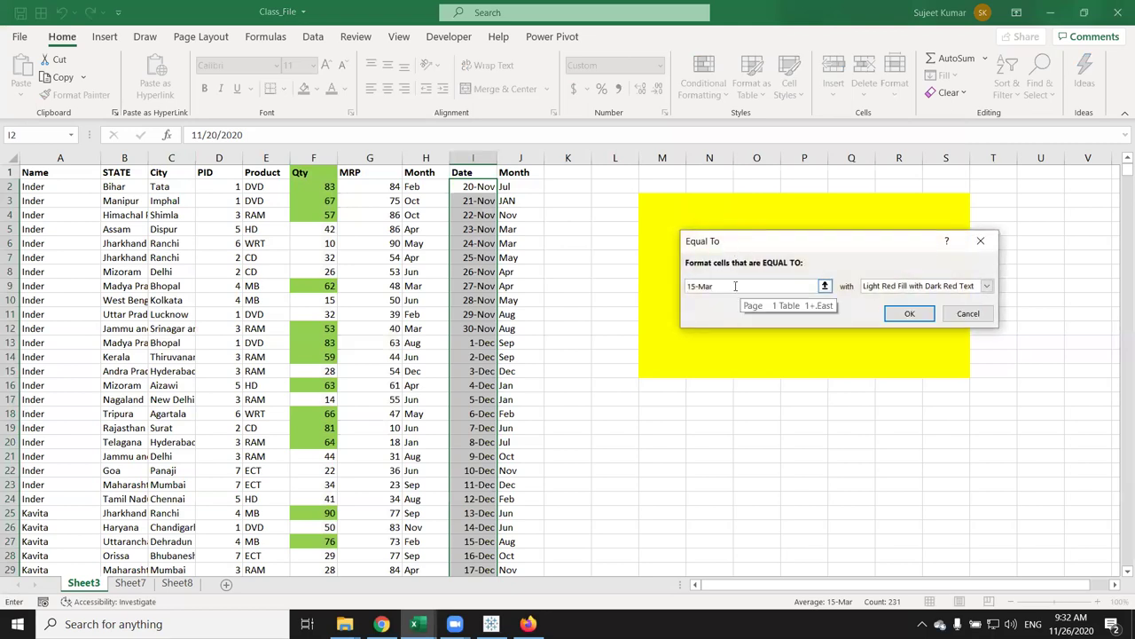
text(11/26)
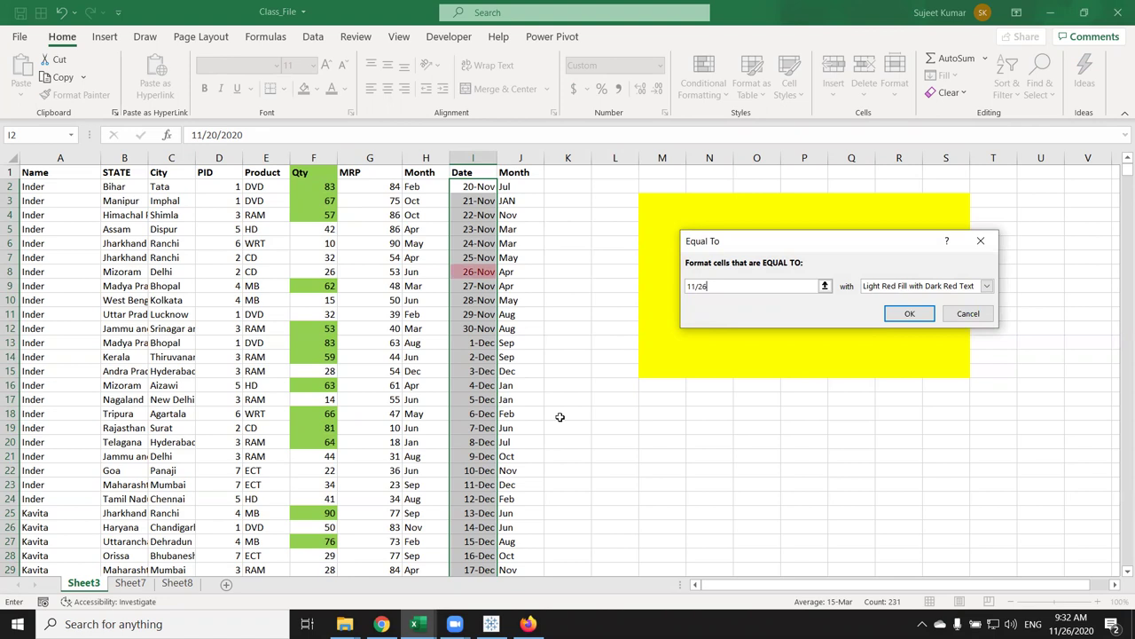
key(Escape)
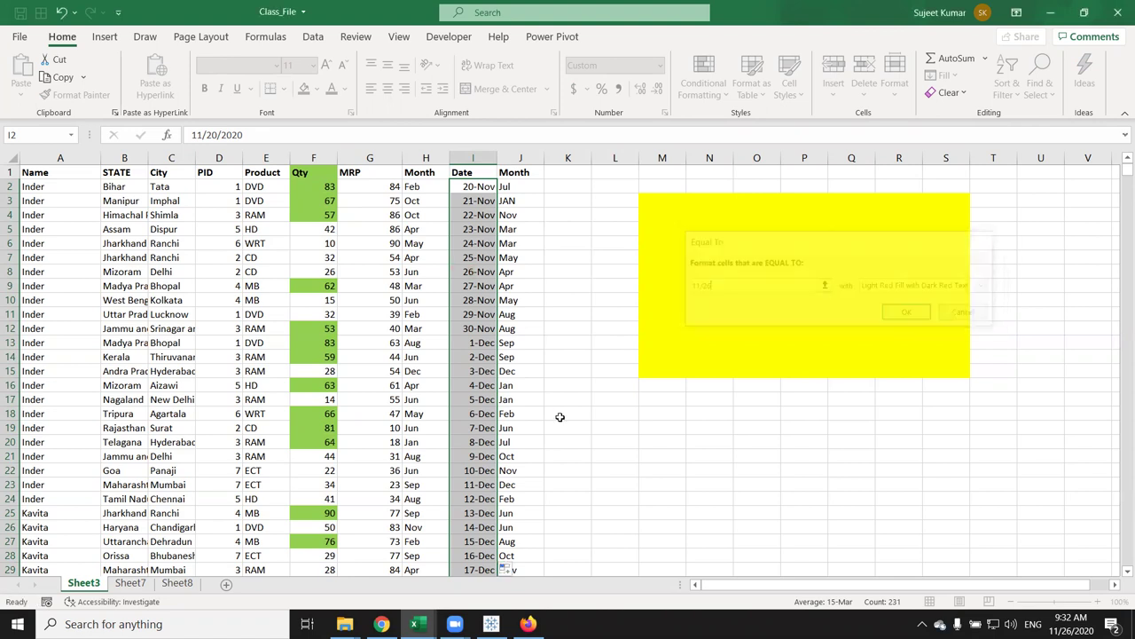
click(704, 76)
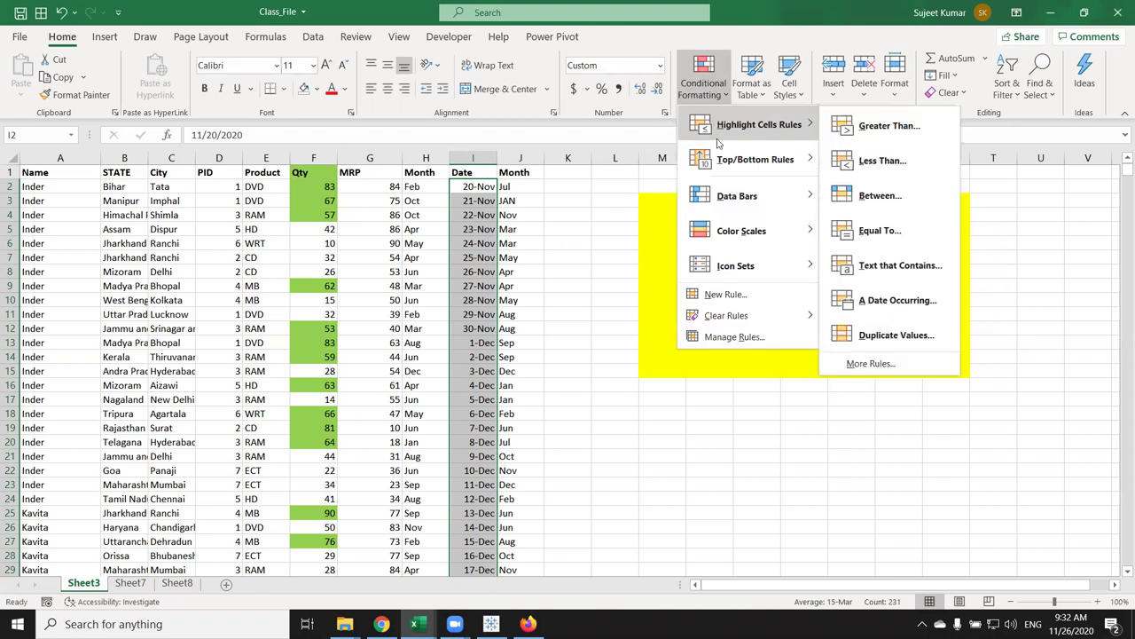
click(926, 305)
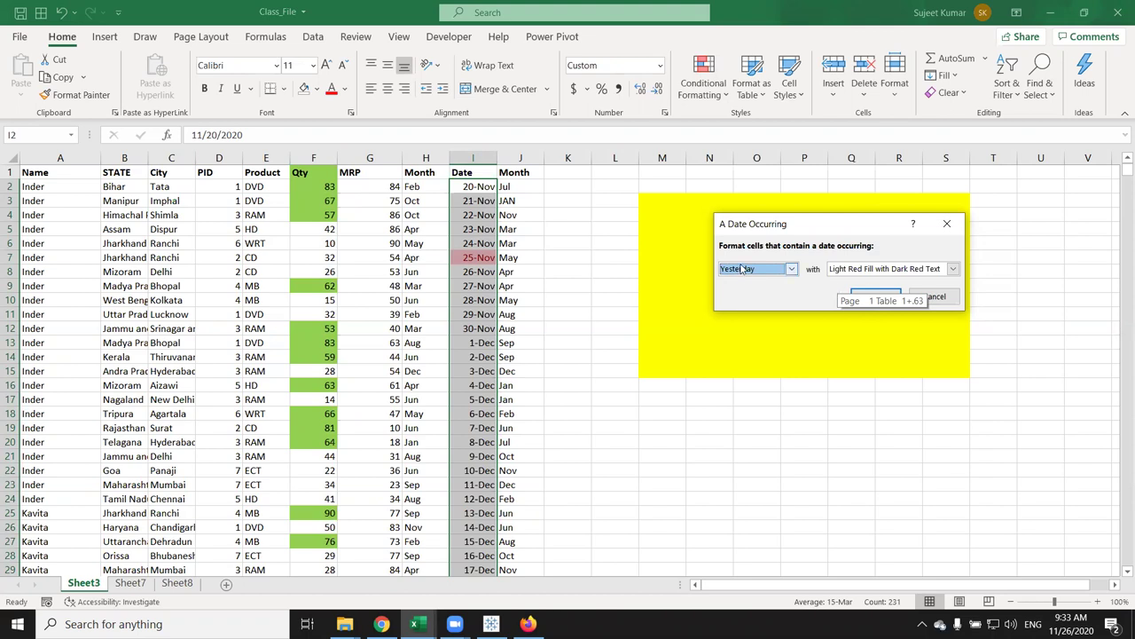
click(792, 269)
click(754, 293)
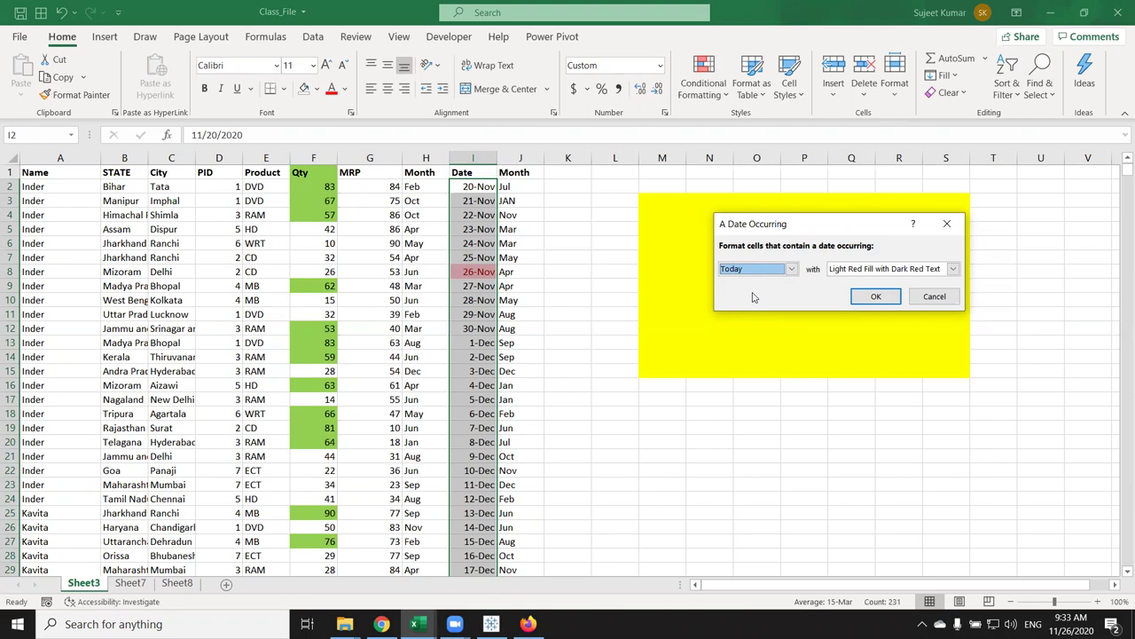
click(780, 268)
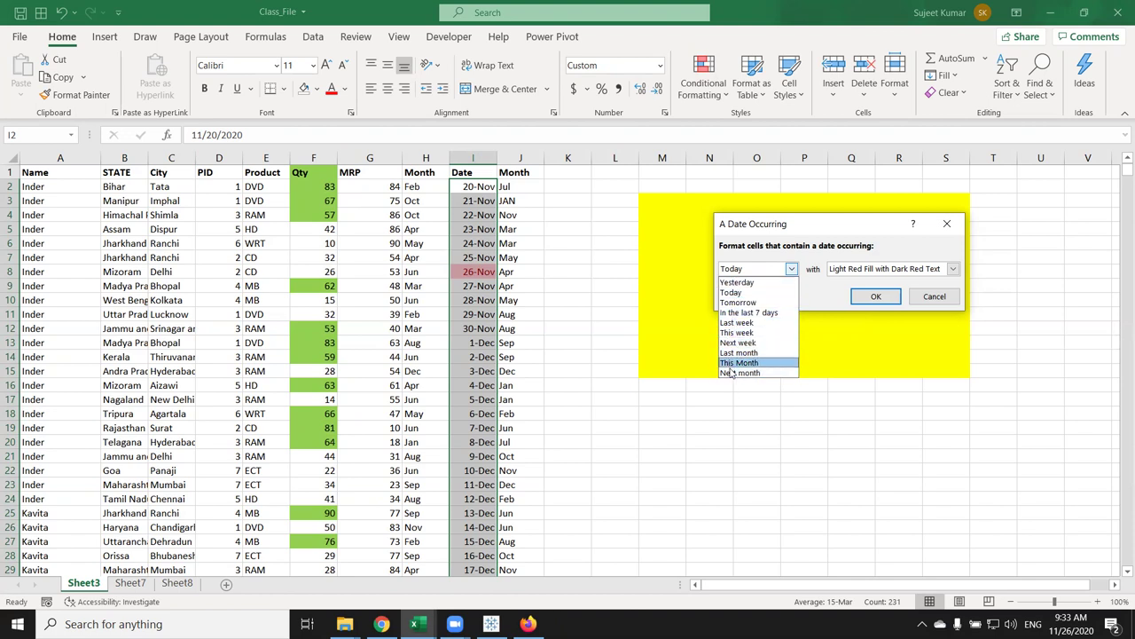
click(933, 299)
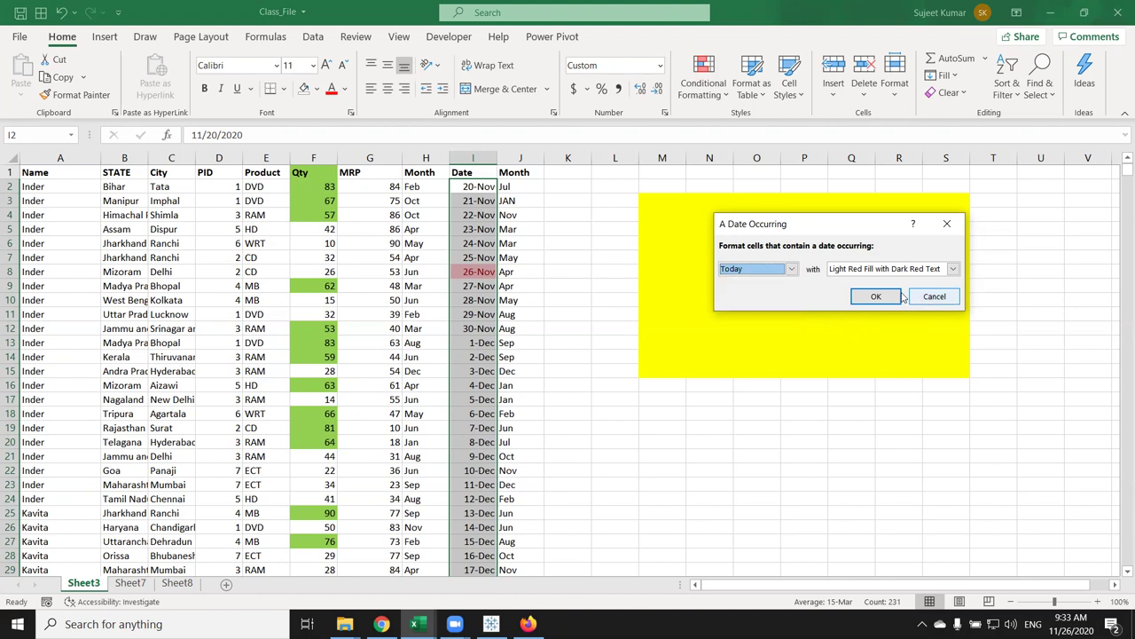
click(931, 300)
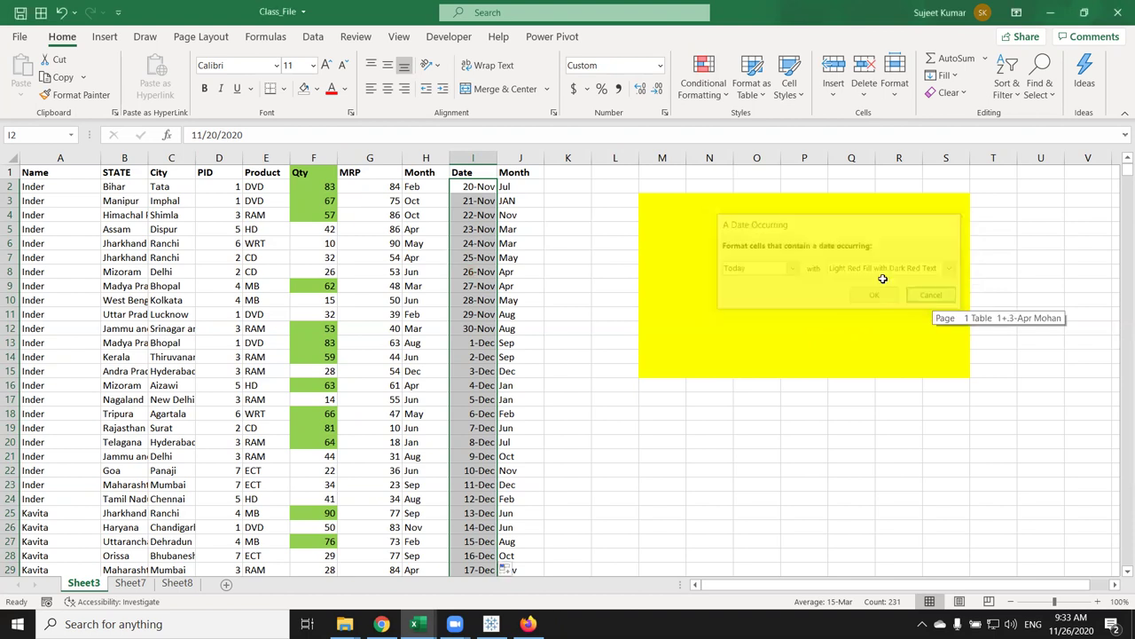
click(703, 81)
mouse_move(725, 133)
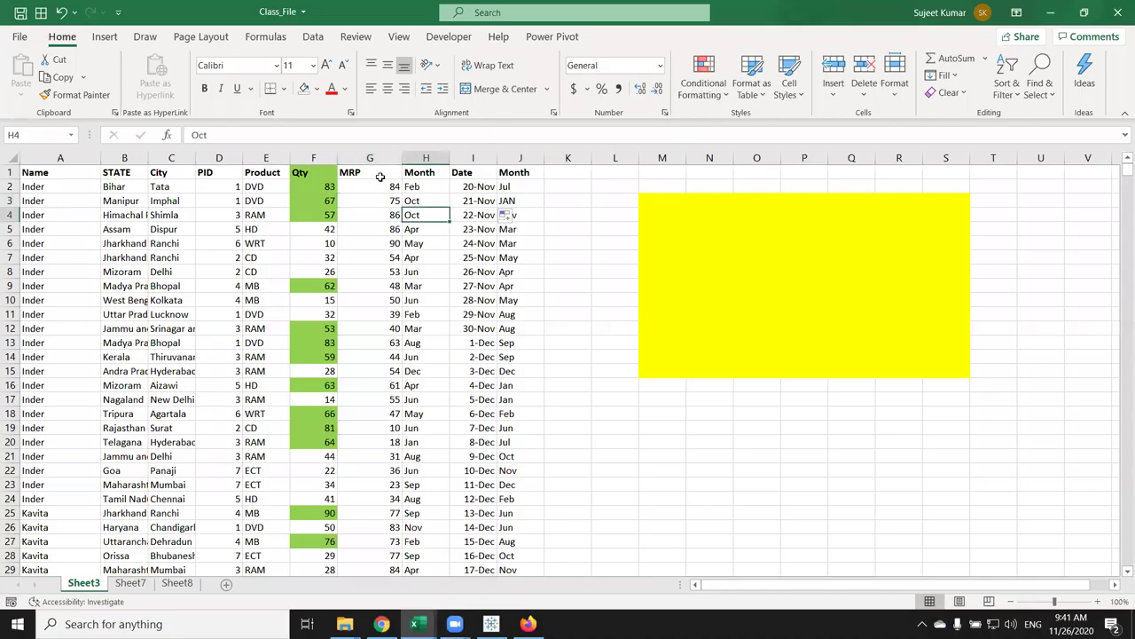
Preview a Unique Values highlight on MRP cells G2:G26, cancel it, and reopen Highlight Cells Rules
drag(379, 186, 376, 532)
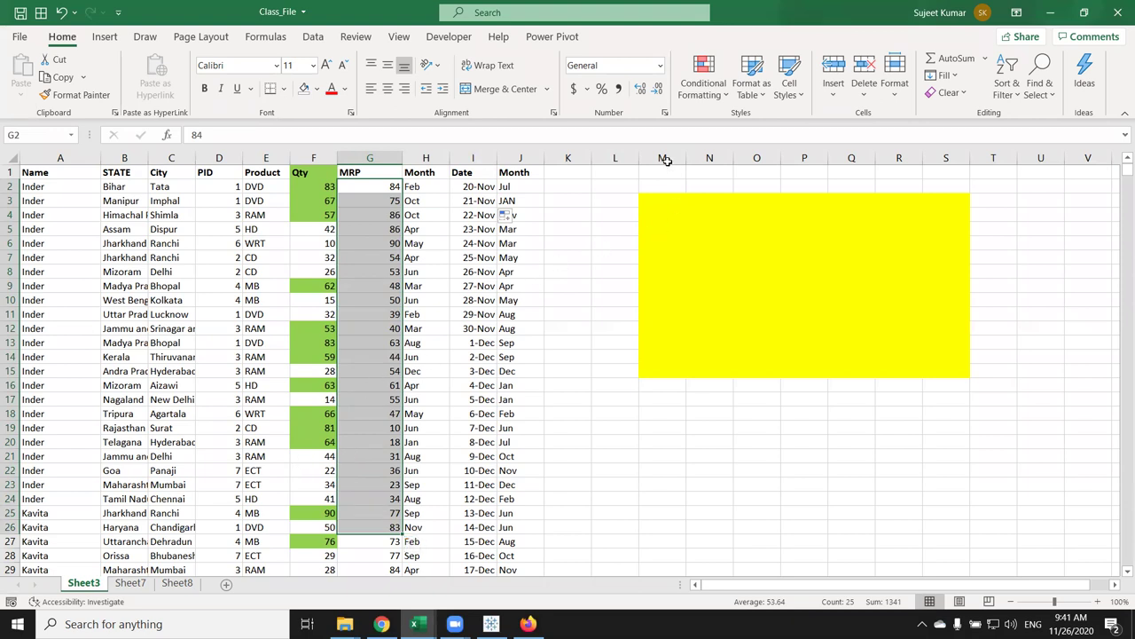
click(701, 89)
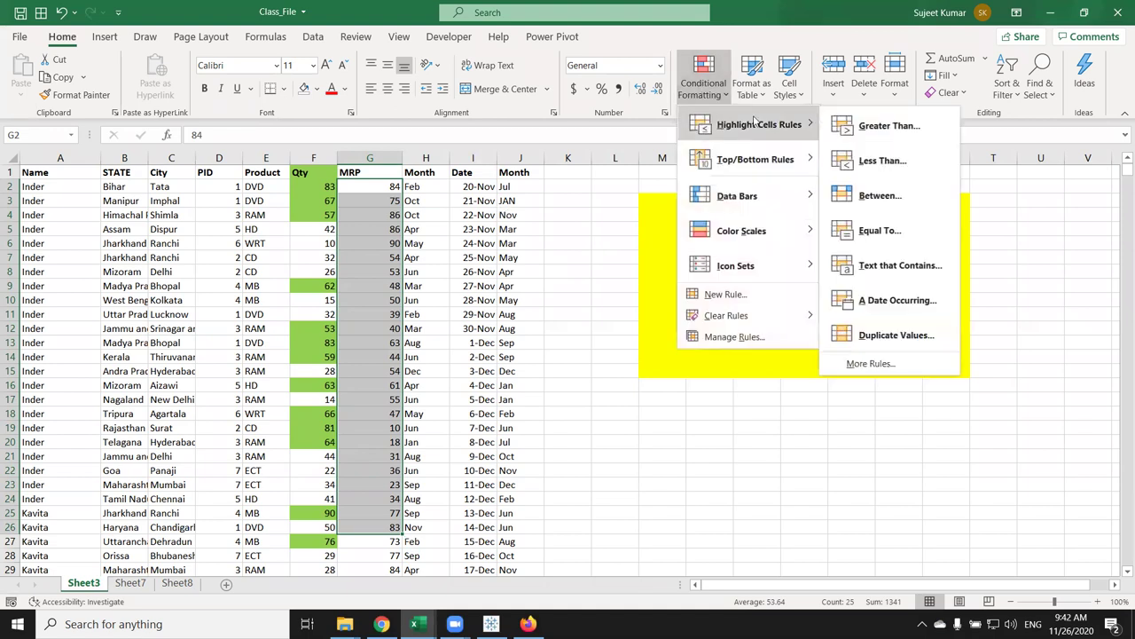
click(897, 336)
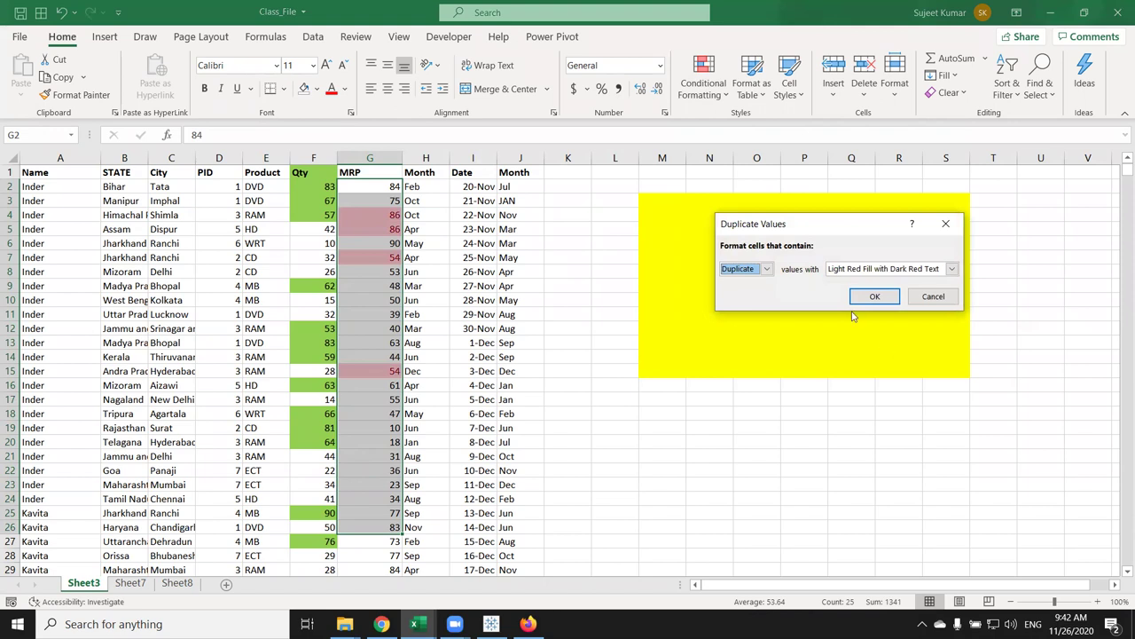
drag(797, 223, 715, 202)
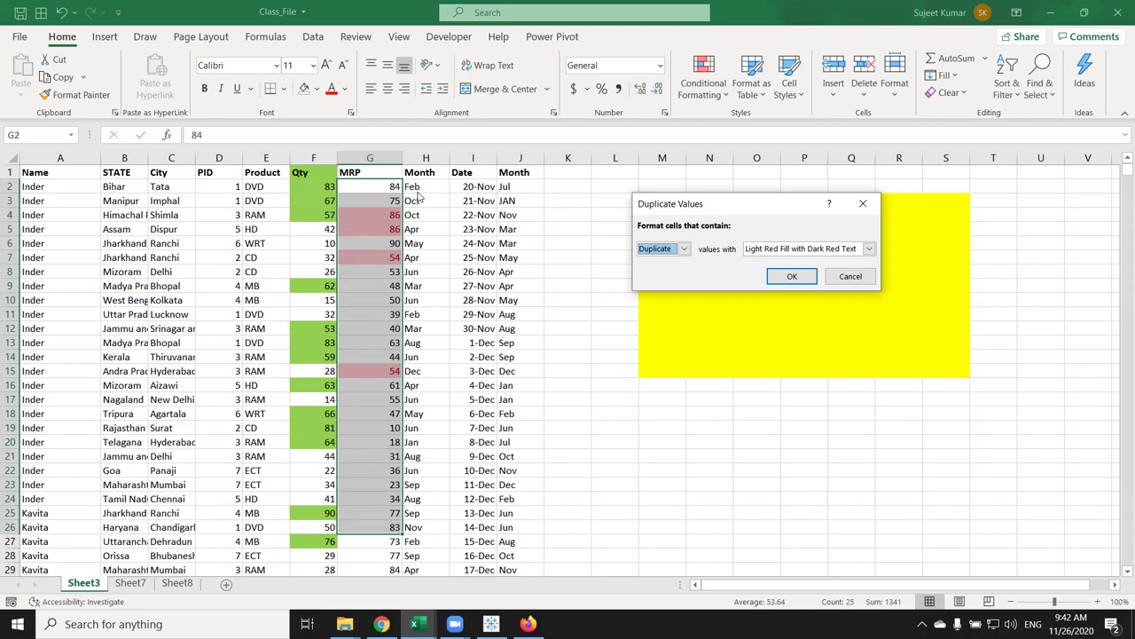
click(684, 249)
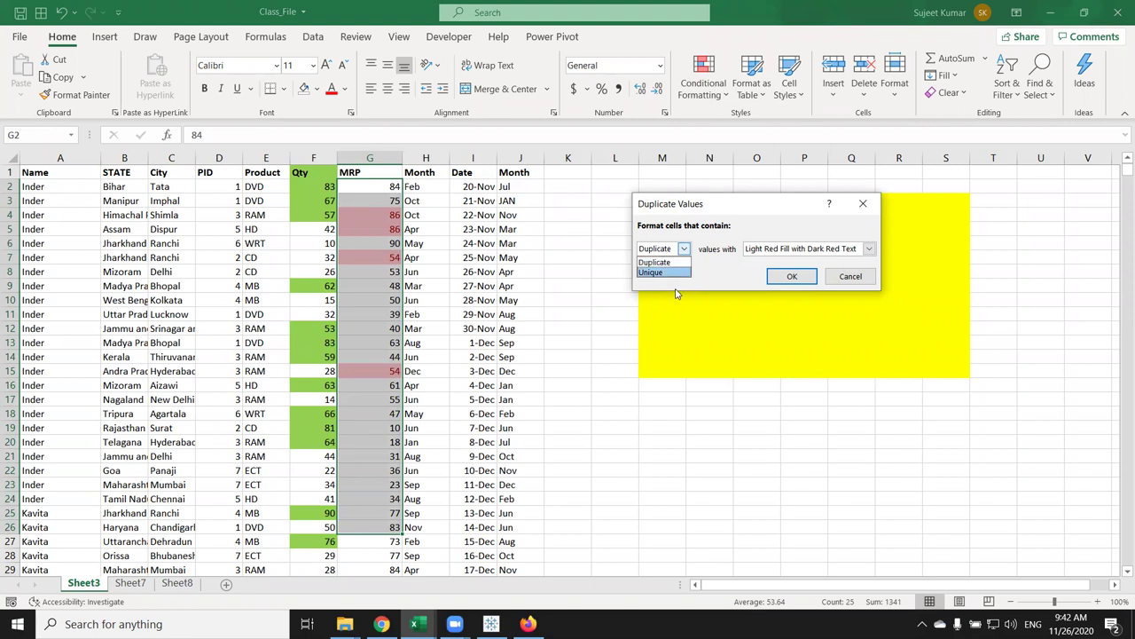
click(662, 272)
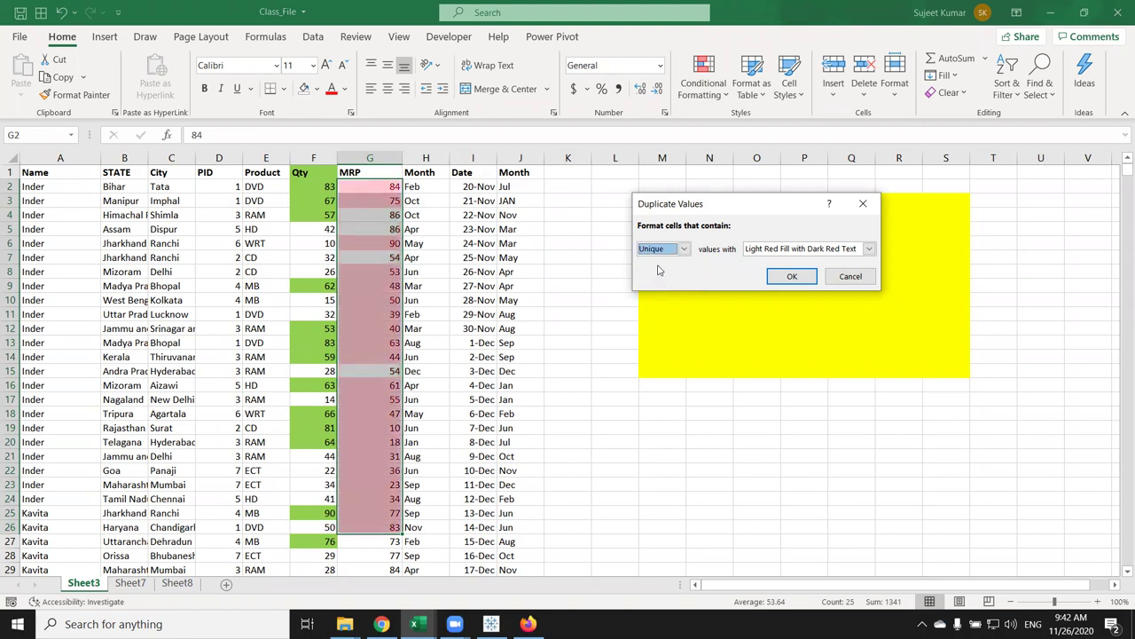
click(851, 276)
click(707, 100)
mouse_move(722, 122)
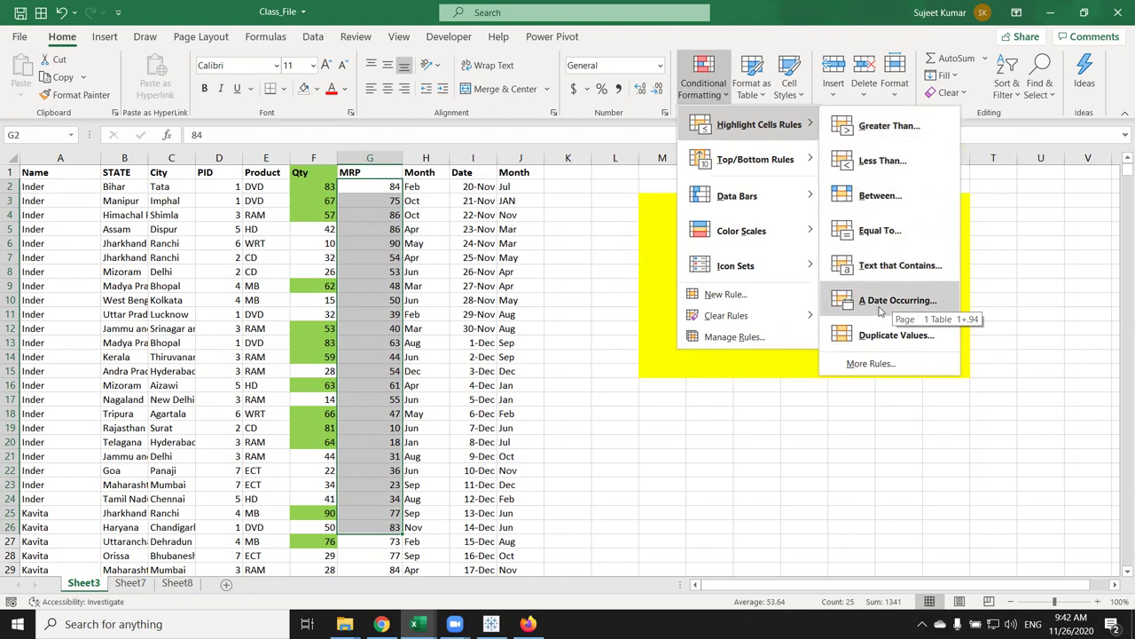
Select the whole MRP column G and bring up the Highlight Cells Rules menu
mouse_move(781, 167)
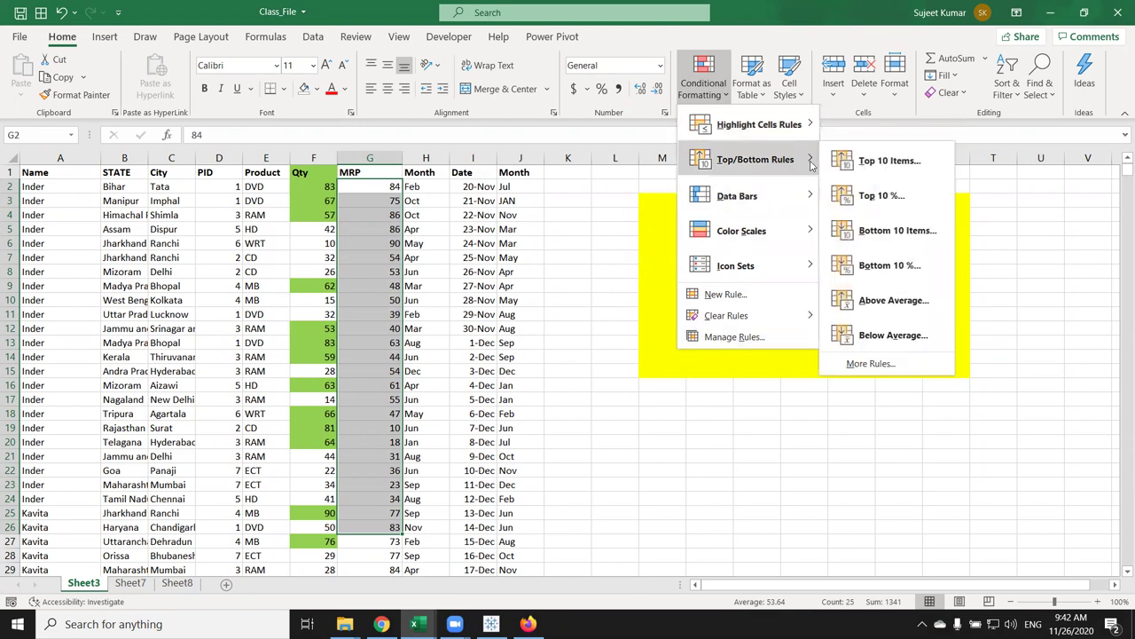
click(406, 295)
click(375, 226)
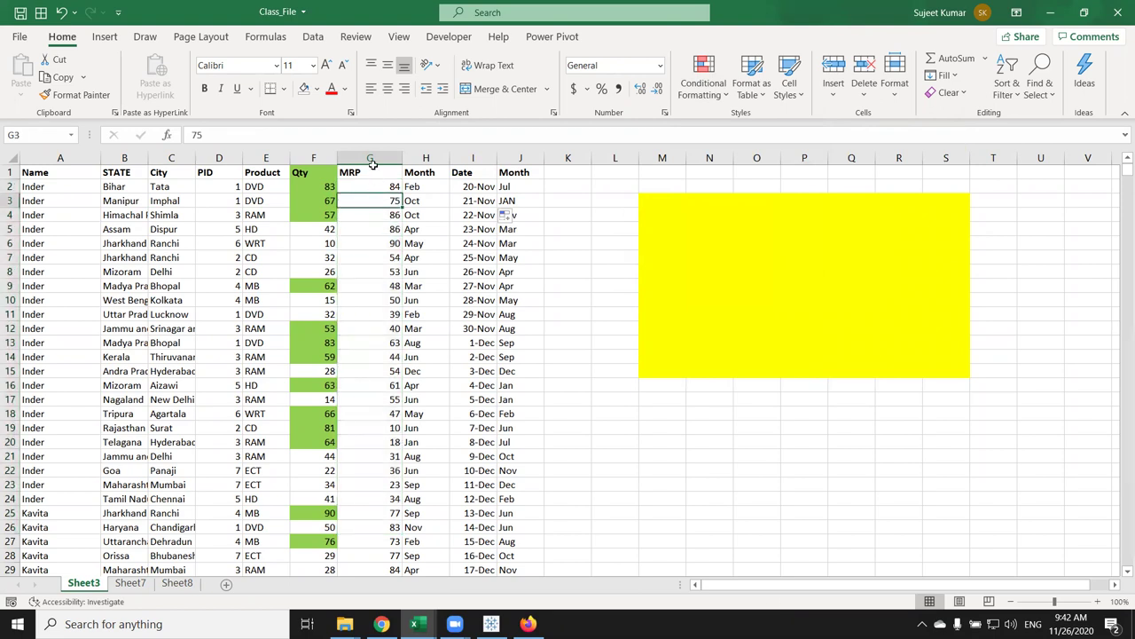
click(373, 158)
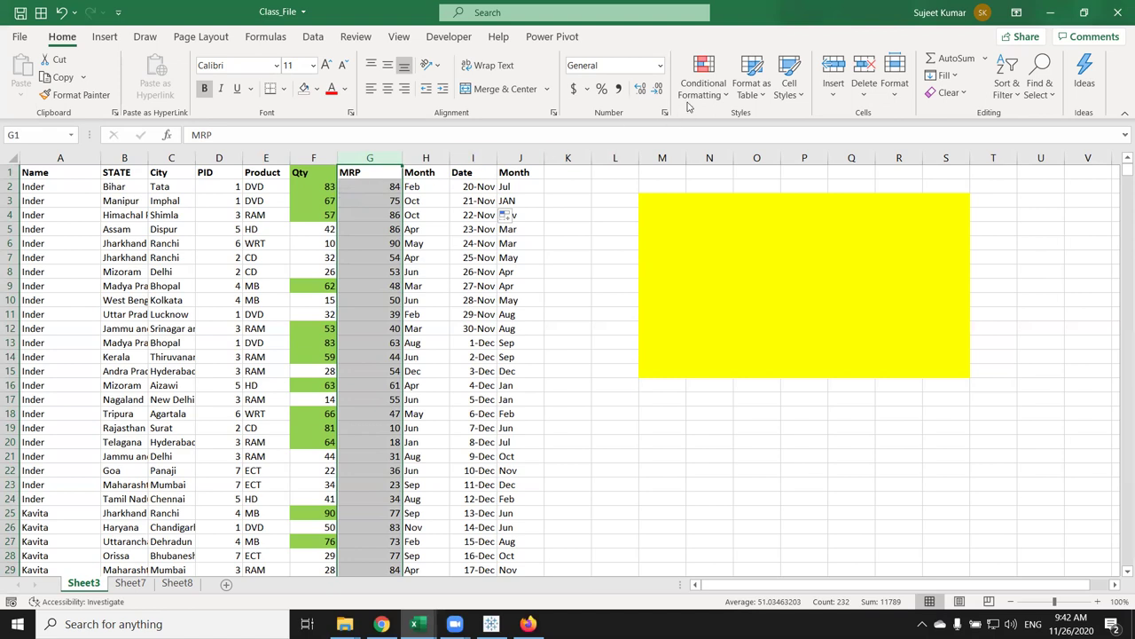
click(689, 107)
mouse_move(702, 124)
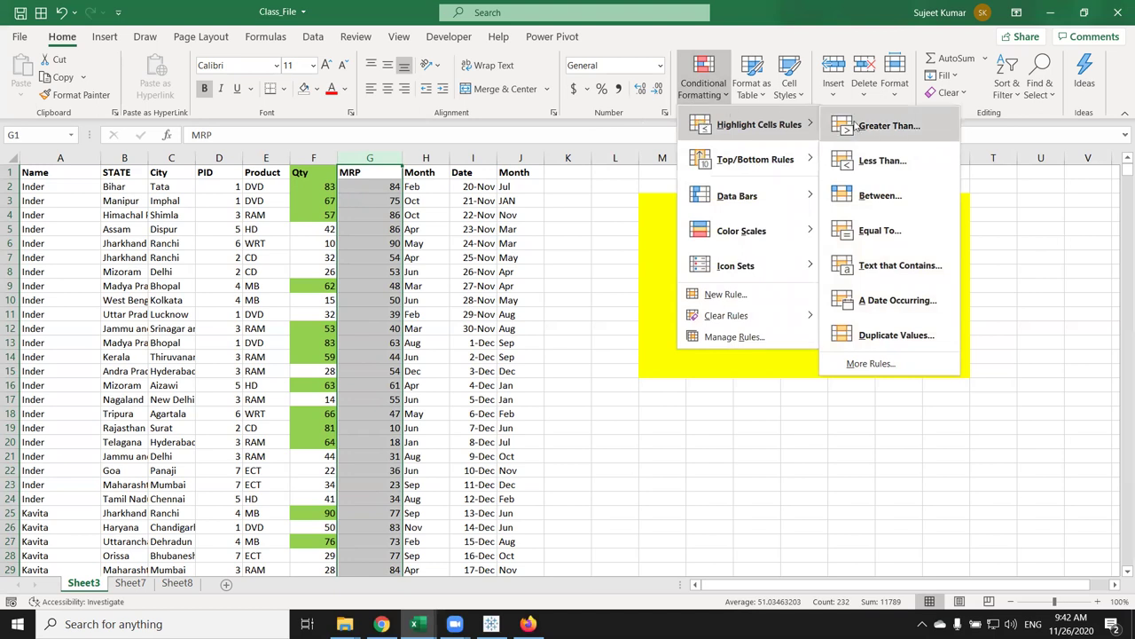
mouse_move(801, 165)
click(852, 166)
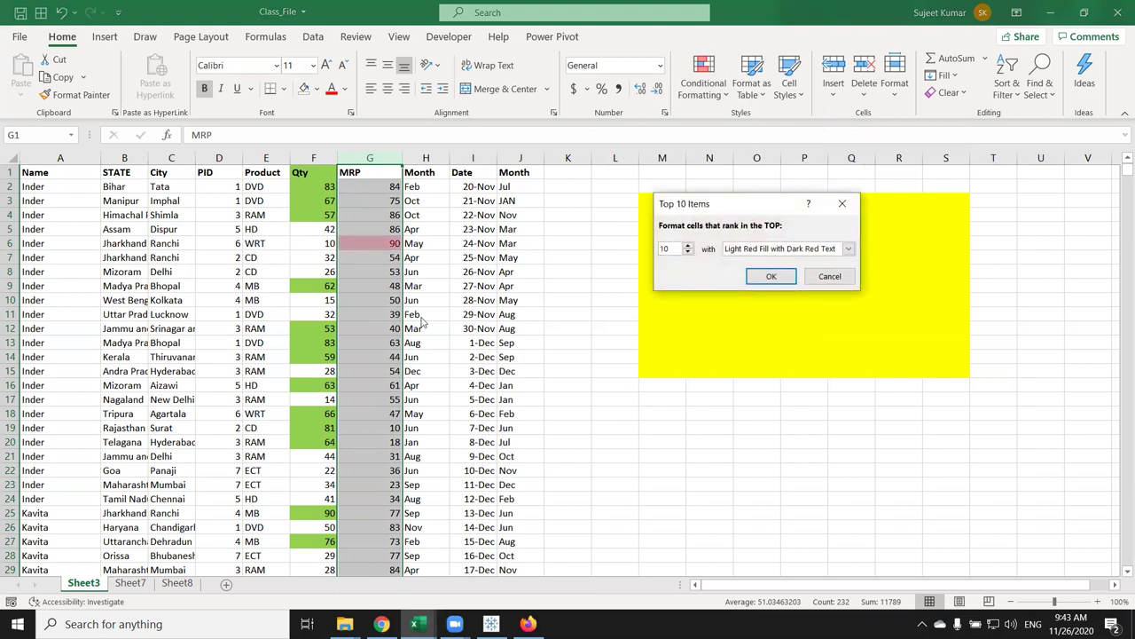
drag(677, 250, 640, 245)
text(15)
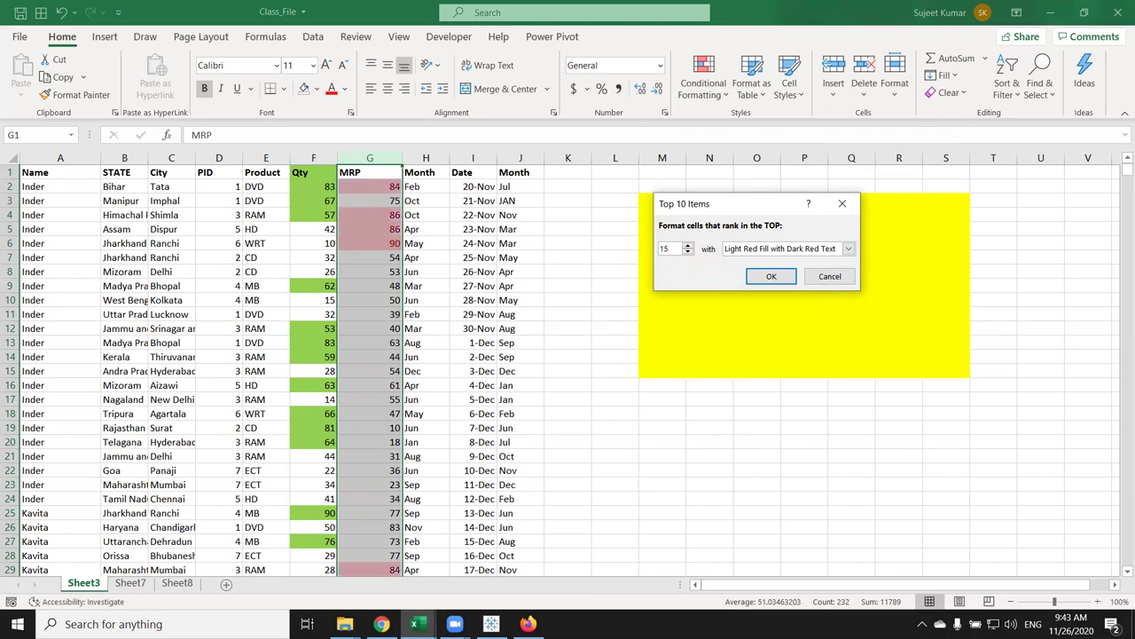
key(BackSpace)
key(BackSpace)
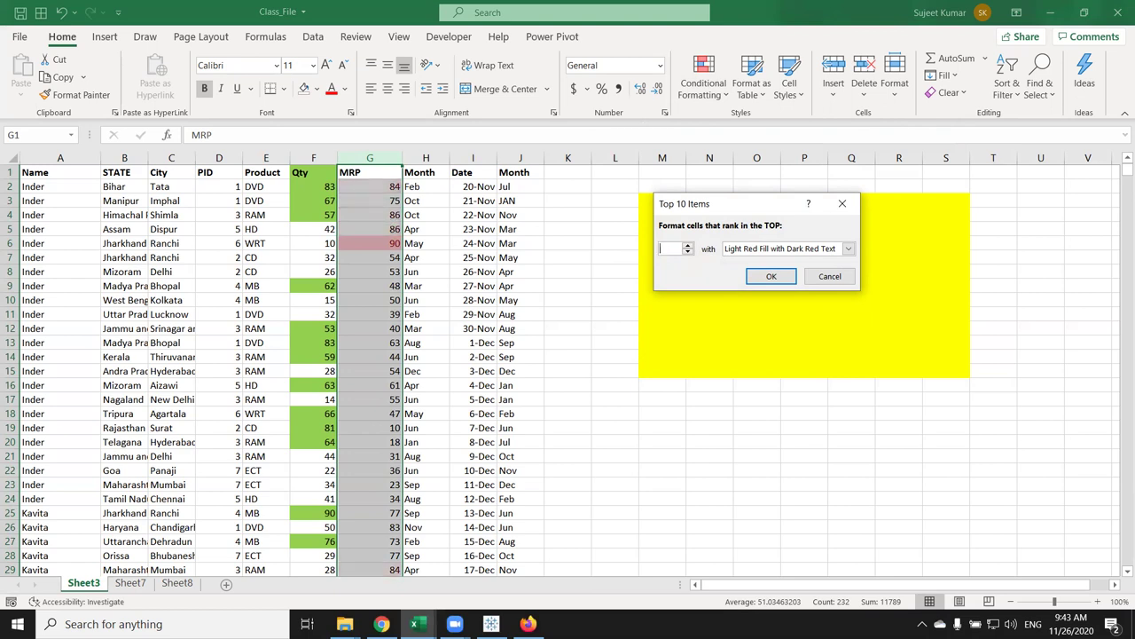
text(50)
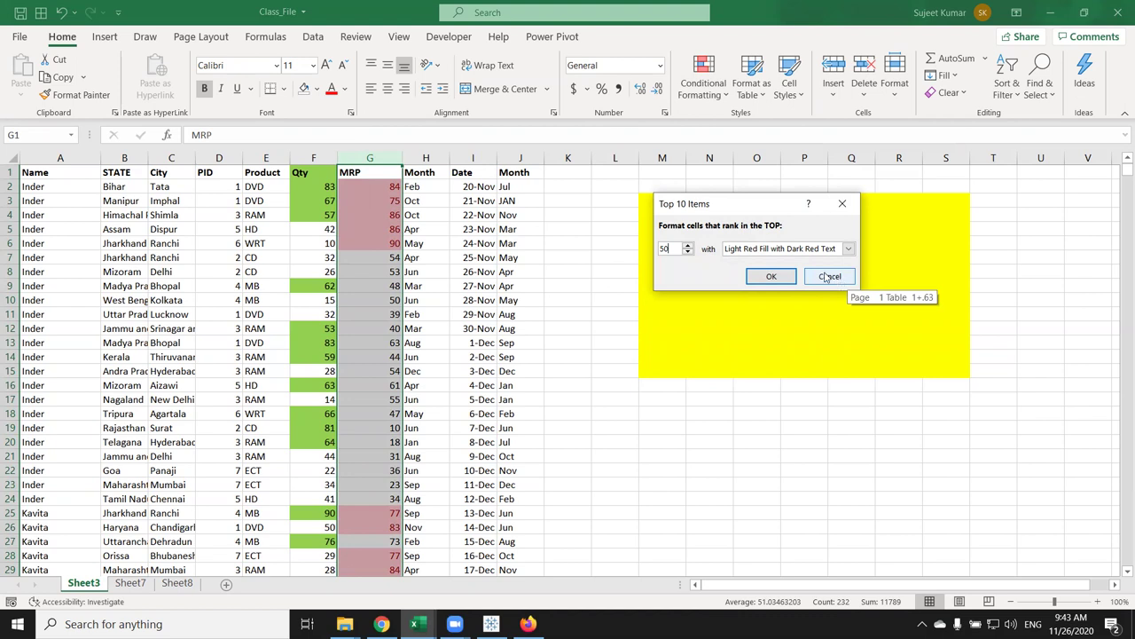
click(829, 276)
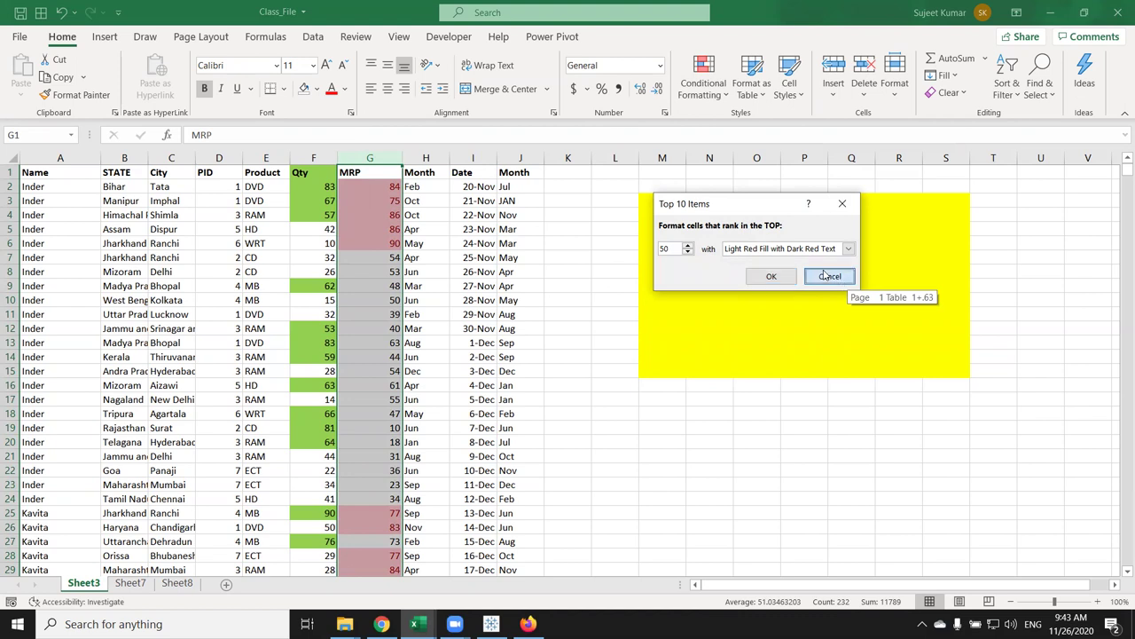
click(703, 81)
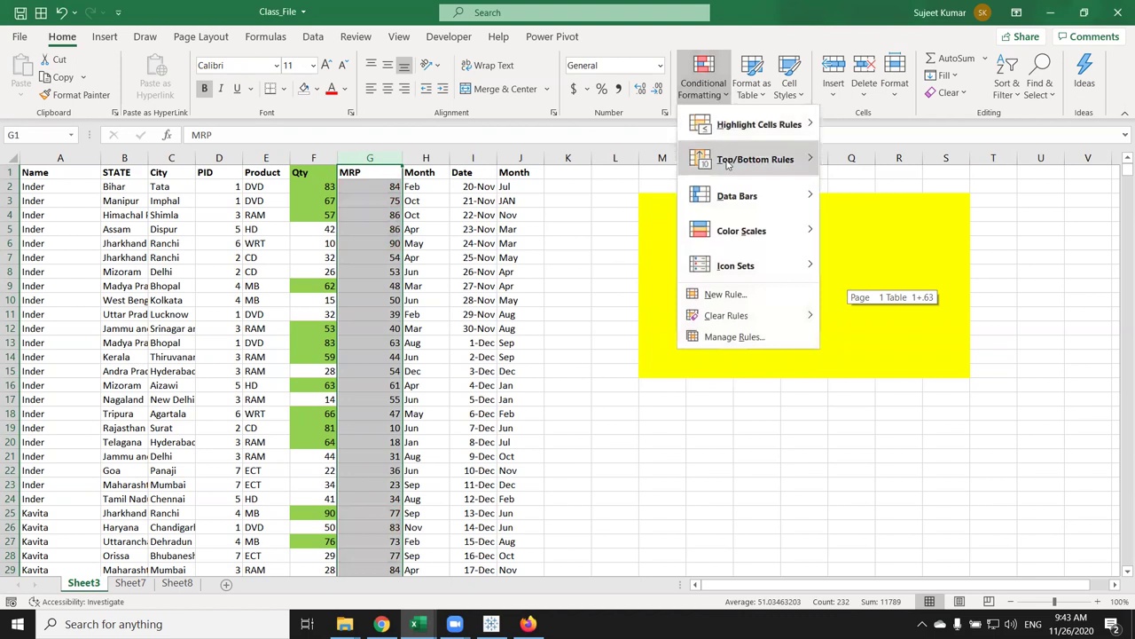
Preview a Bottom 10 Items highlight on the MRP values, cancel it, and reopen Conditional Formatting
mouse_move(728, 162)
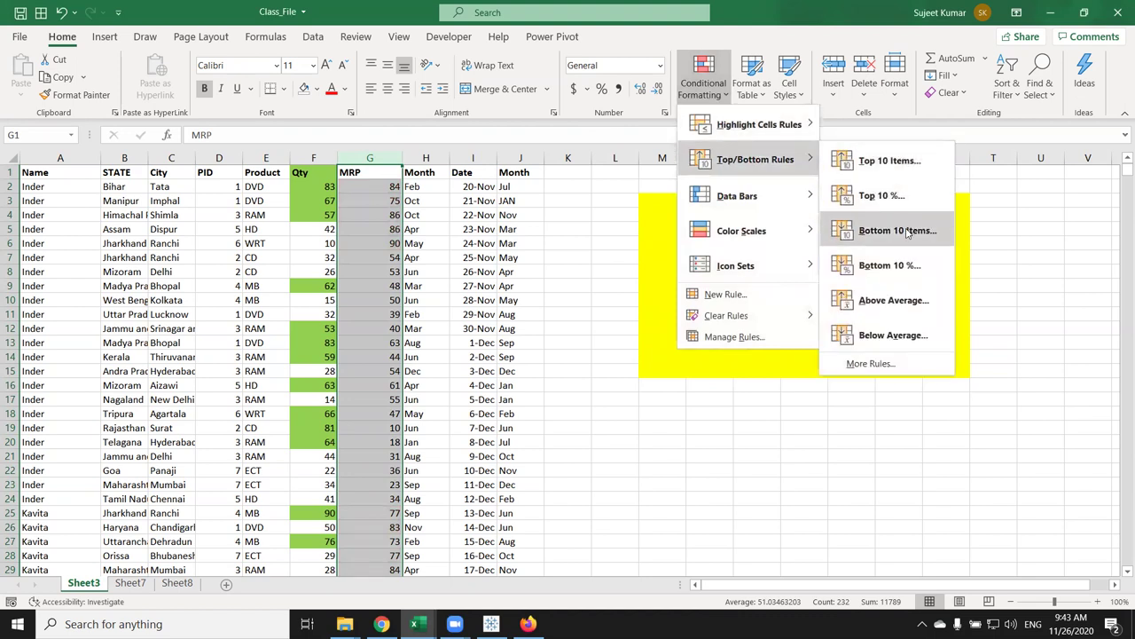
click(907, 232)
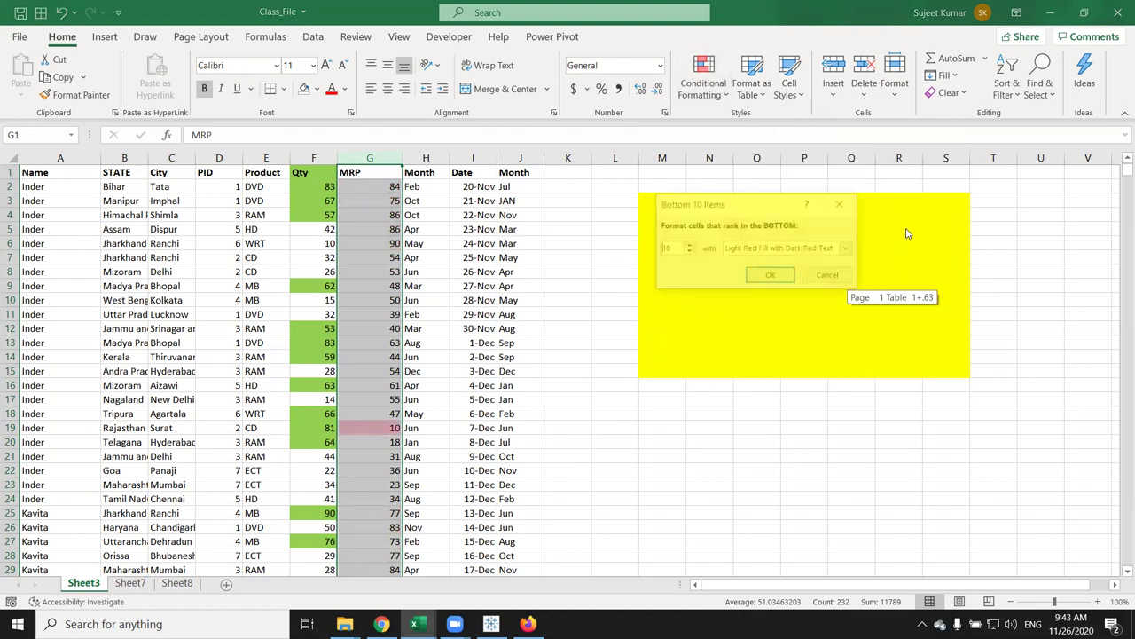
click(831, 276)
click(703, 80)
mouse_move(734, 177)
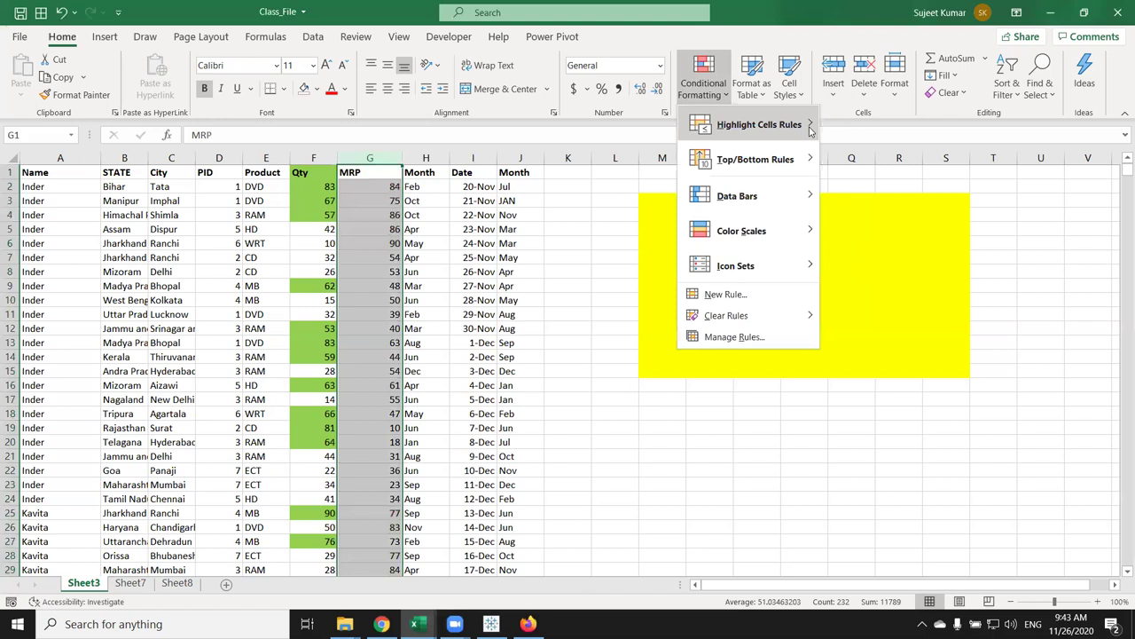
Preview an Above Average highlight on the MRP values and cancel it
mouse_move(804, 125)
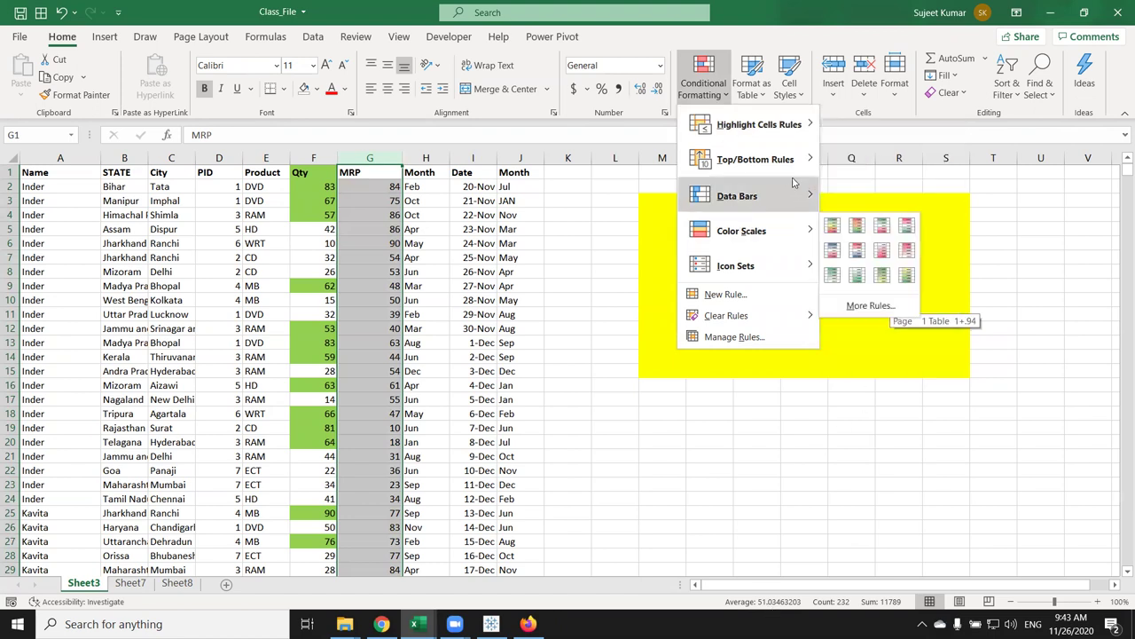
mouse_move(790, 165)
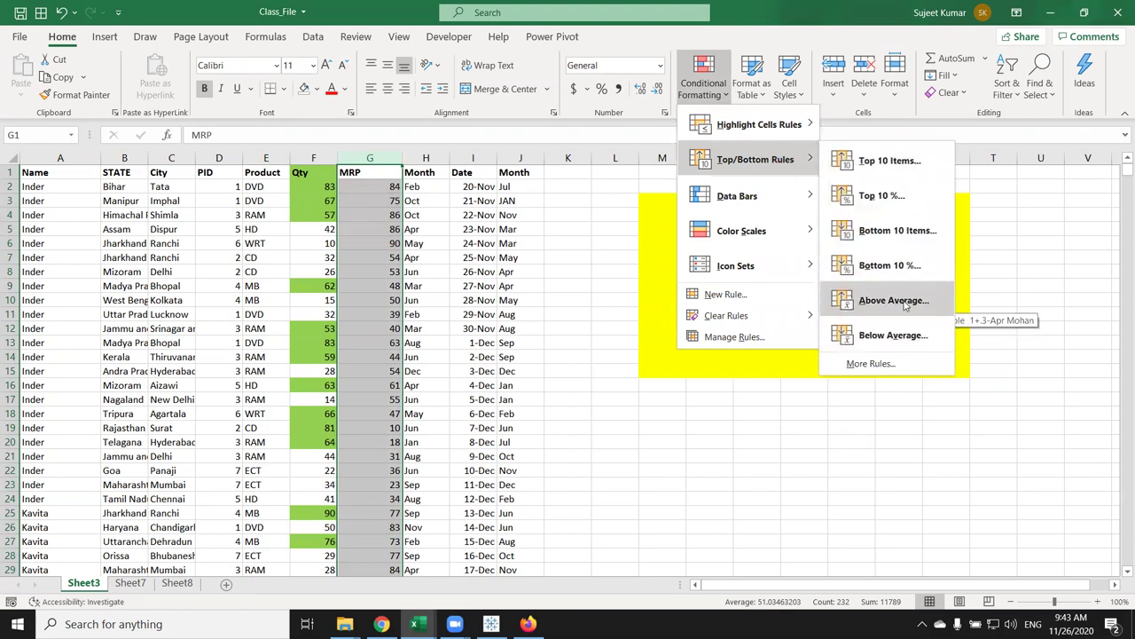
click(894, 300)
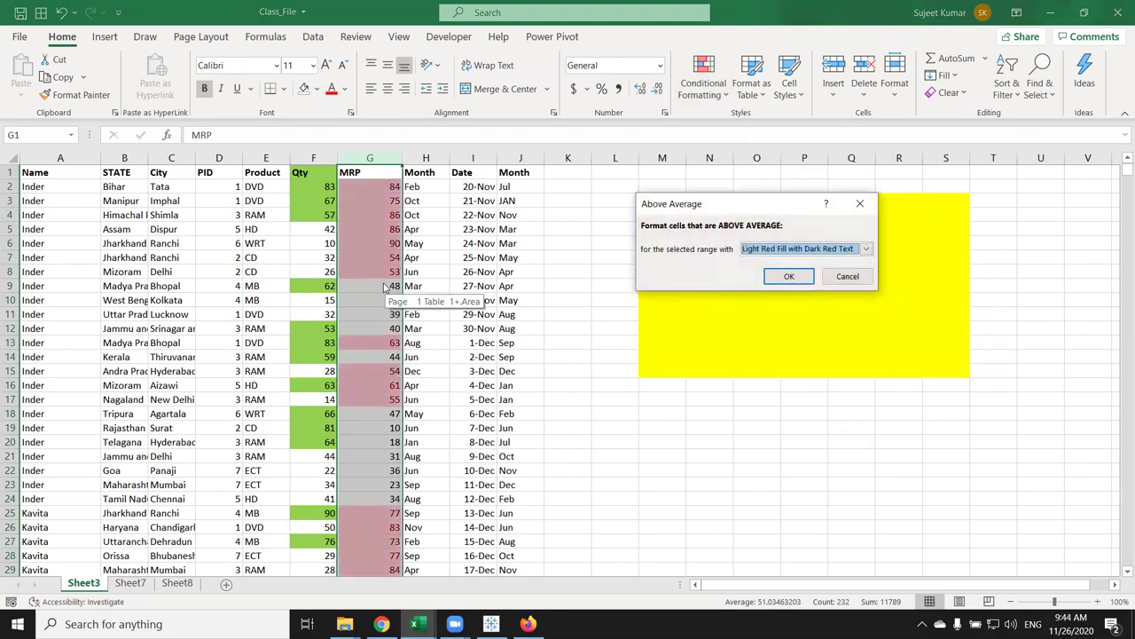
click(847, 276)
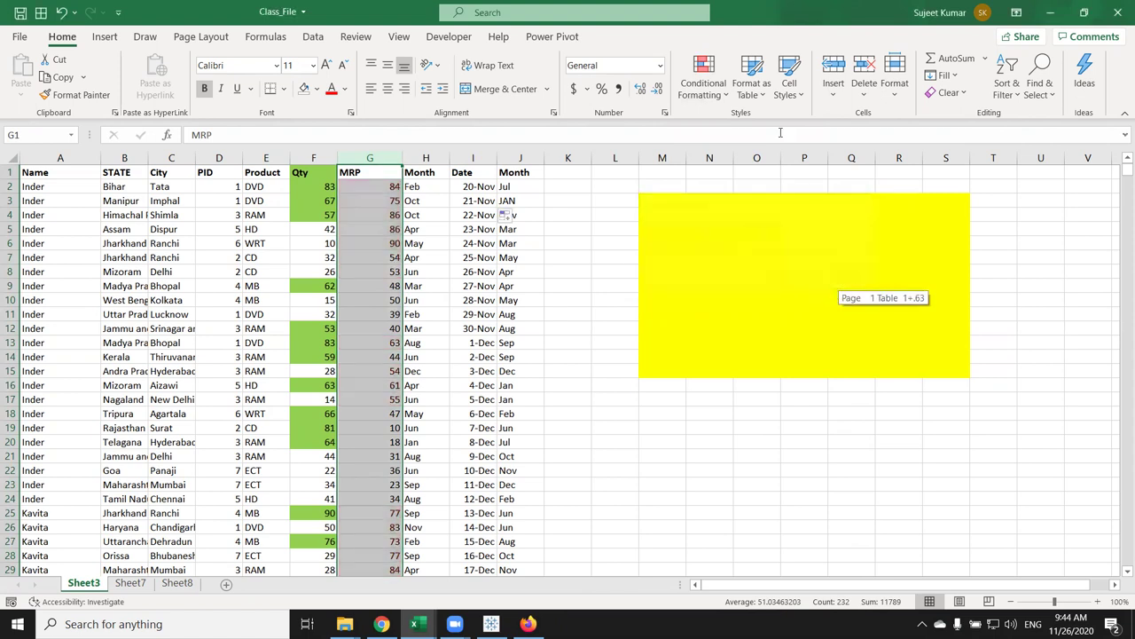
Preview a light red Below Average highlight on MRP values under the 51.03 average
click(700, 84)
mouse_move(754, 124)
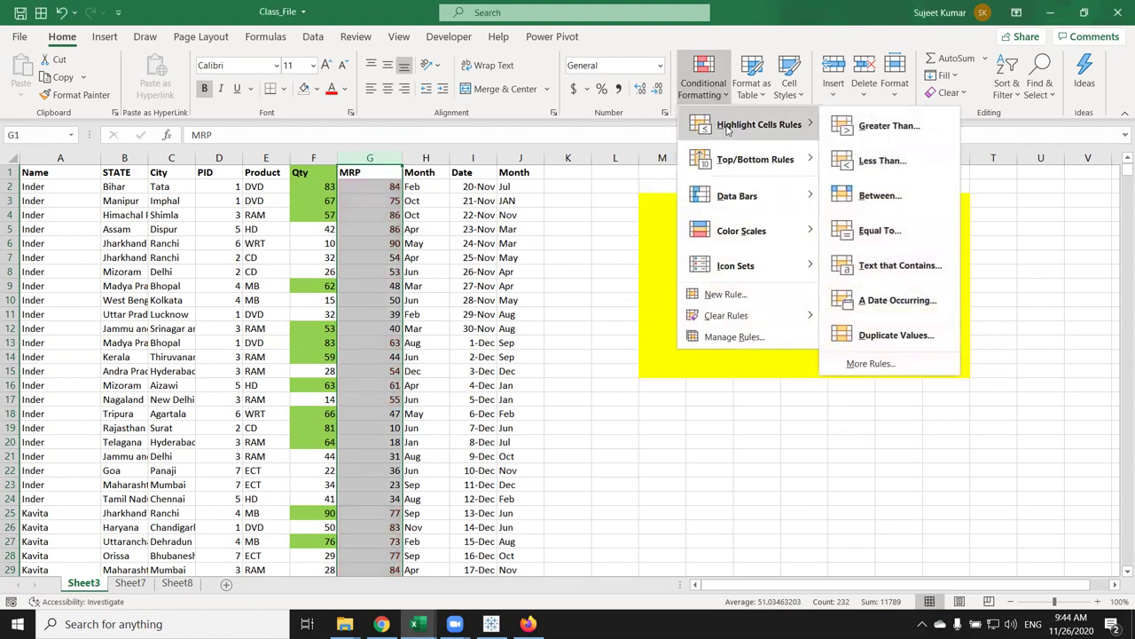
mouse_move(790, 161)
click(890, 337)
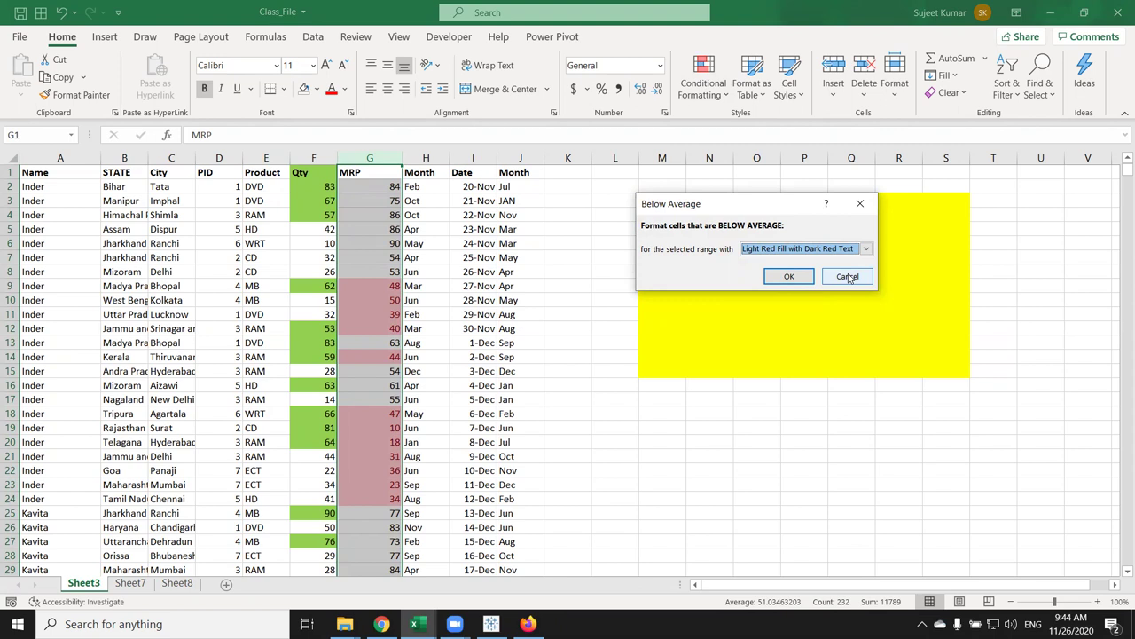
click(842, 280)
Cancel the Below Average preview and add blue gradient data bars to the MRP values
click(859, 278)
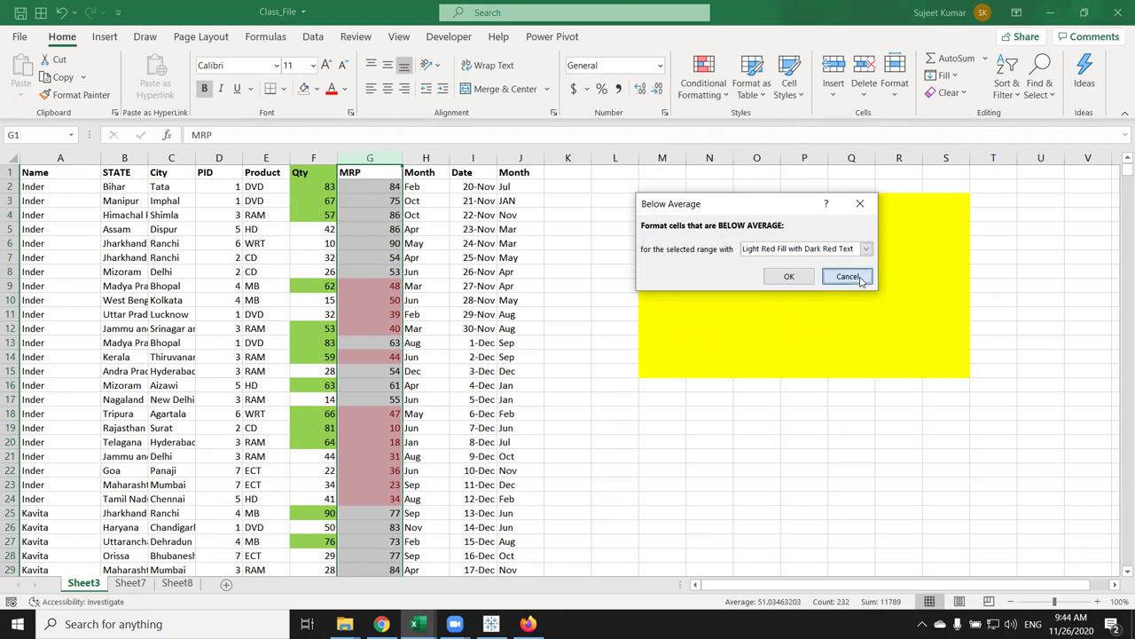
click(709, 93)
mouse_move(727, 192)
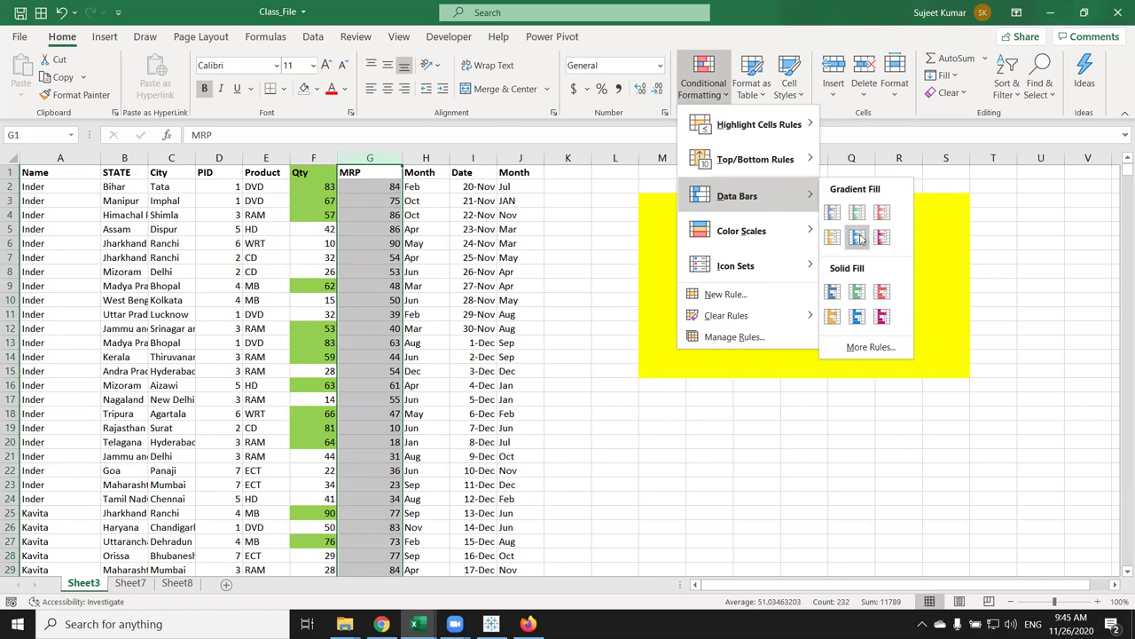
click(832, 214)
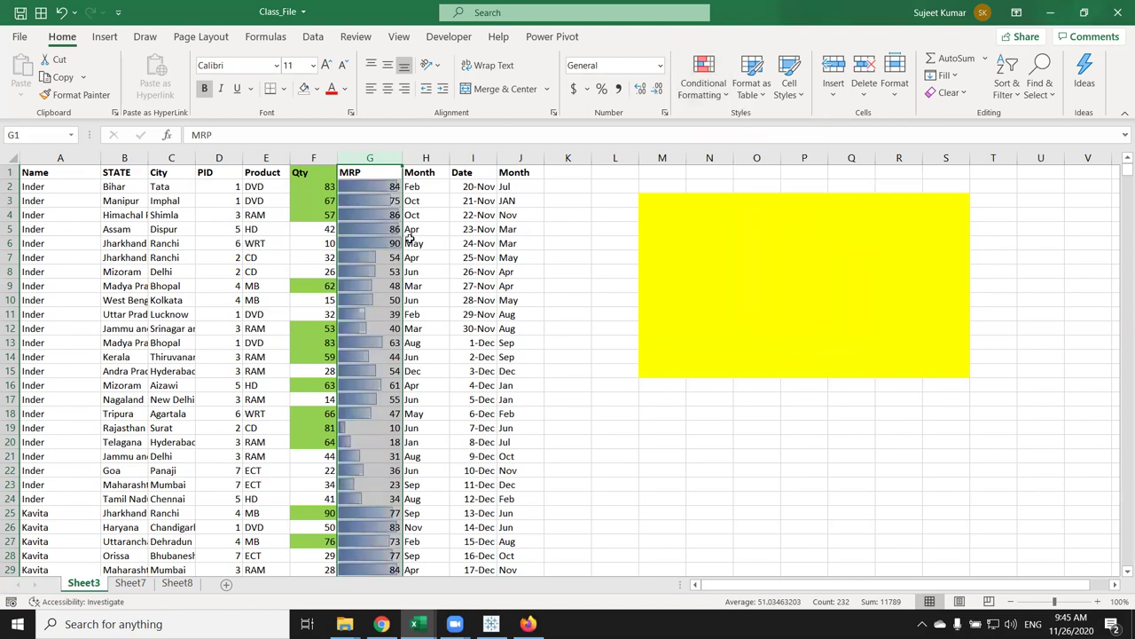
Switch the MRP data bars to orange gradient fill
click(704, 84)
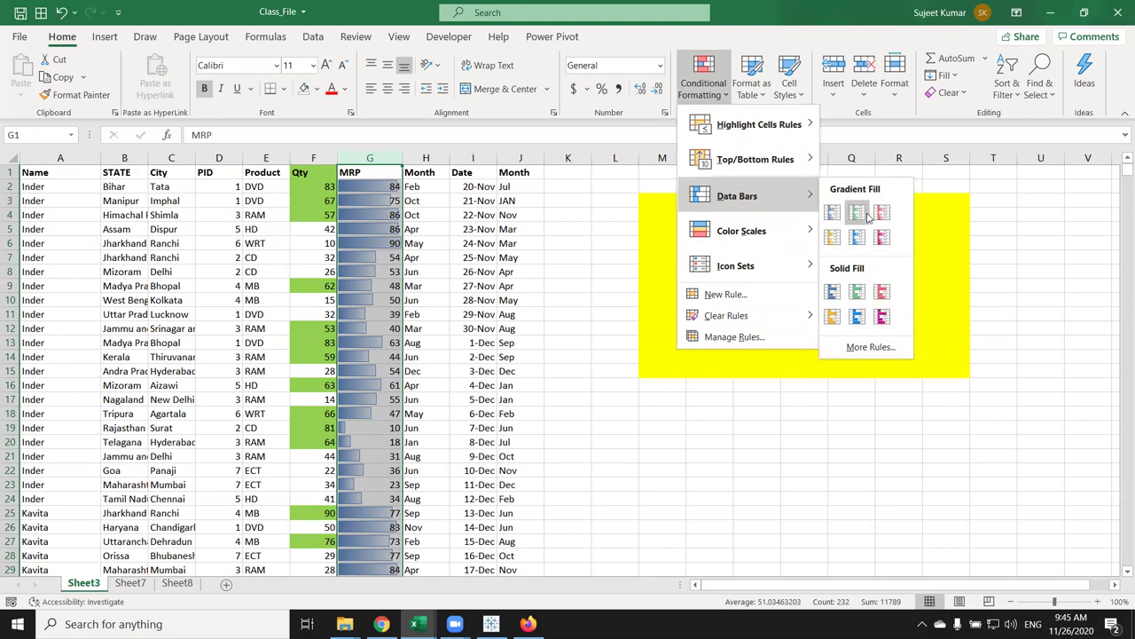
click(838, 241)
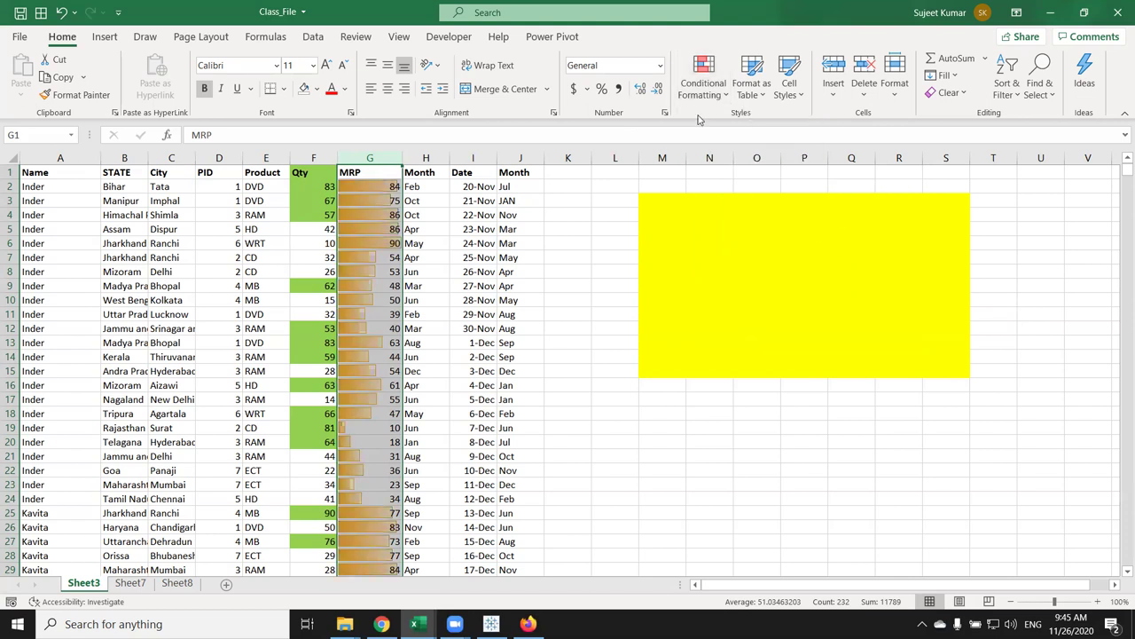
click(703, 80)
mouse_move(725, 195)
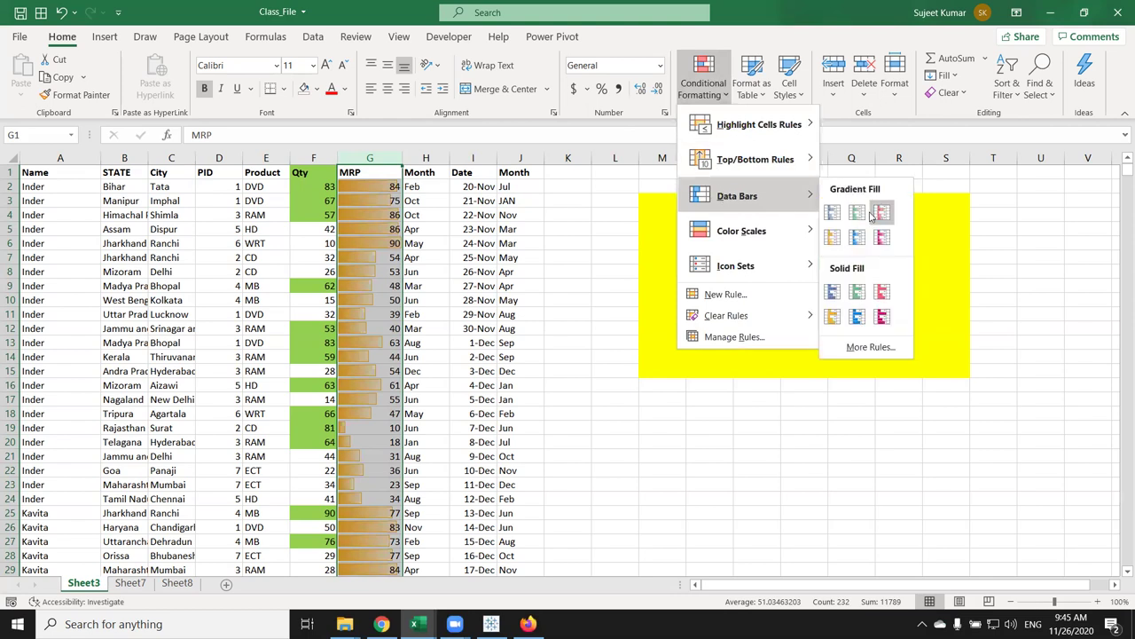
mouse_move(812, 231)
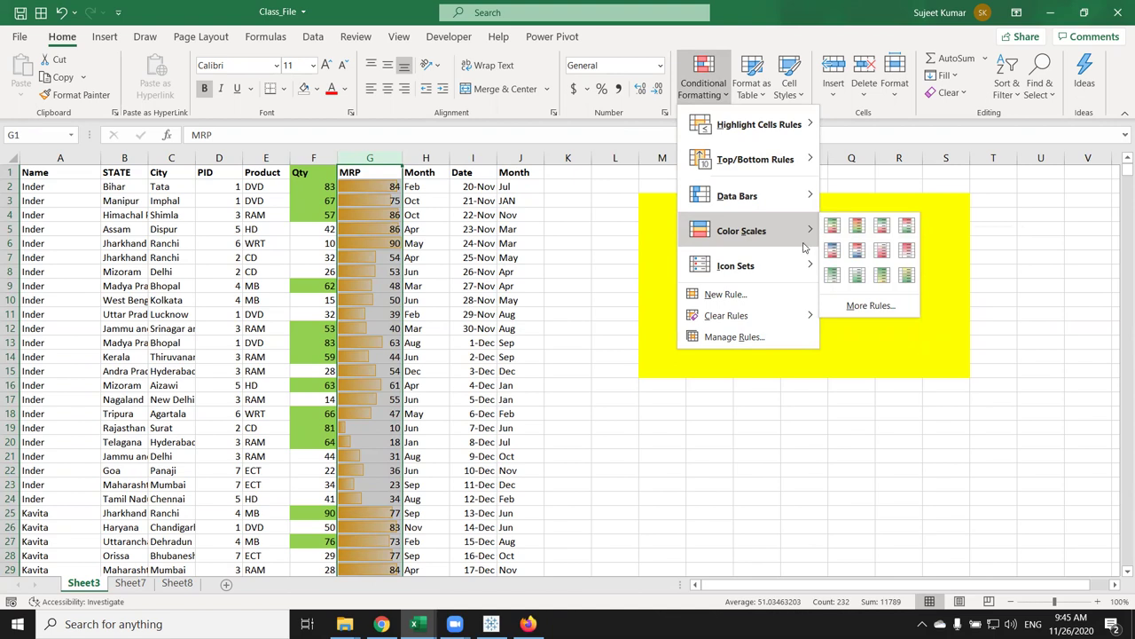
Apply the 3 Arrows (Colored) icon set to the MRP values and scroll to check them
mouse_move(789, 265)
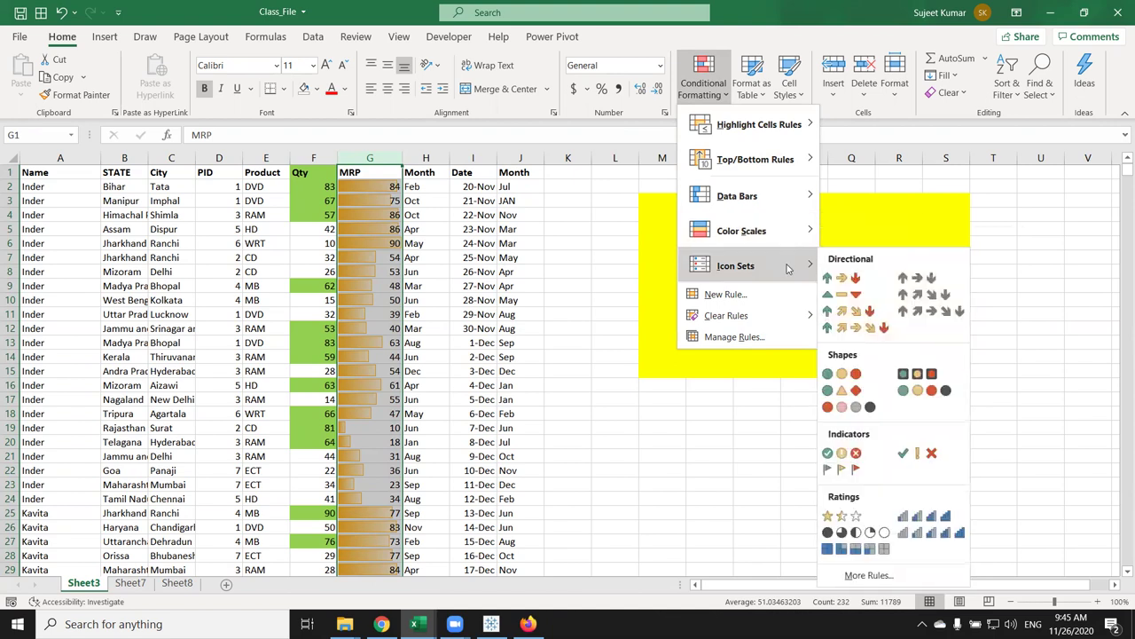
click(834, 282)
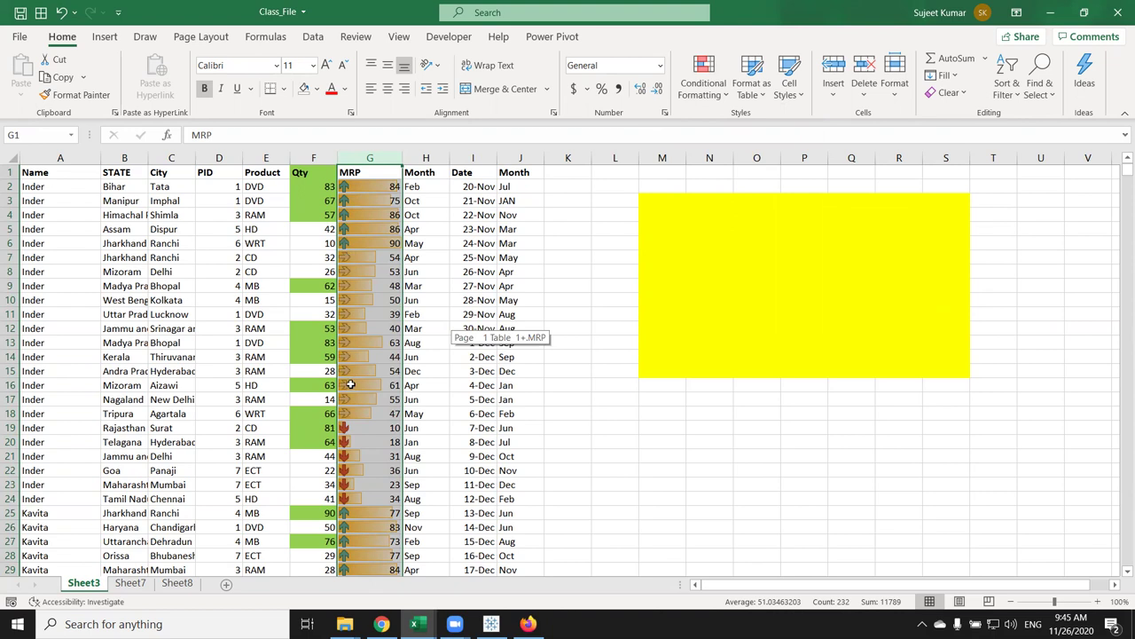
scroll(415, 419, down, 4)
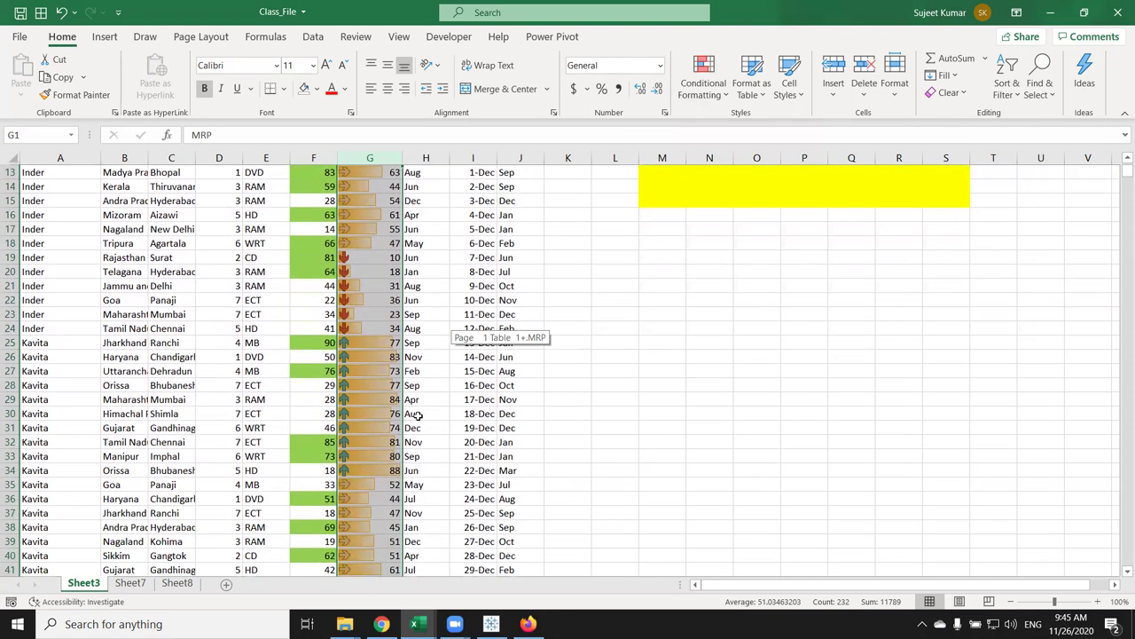
scroll(419, 416, down, 4)
scroll(422, 413, down, 3)
scroll(419, 413, up, 5)
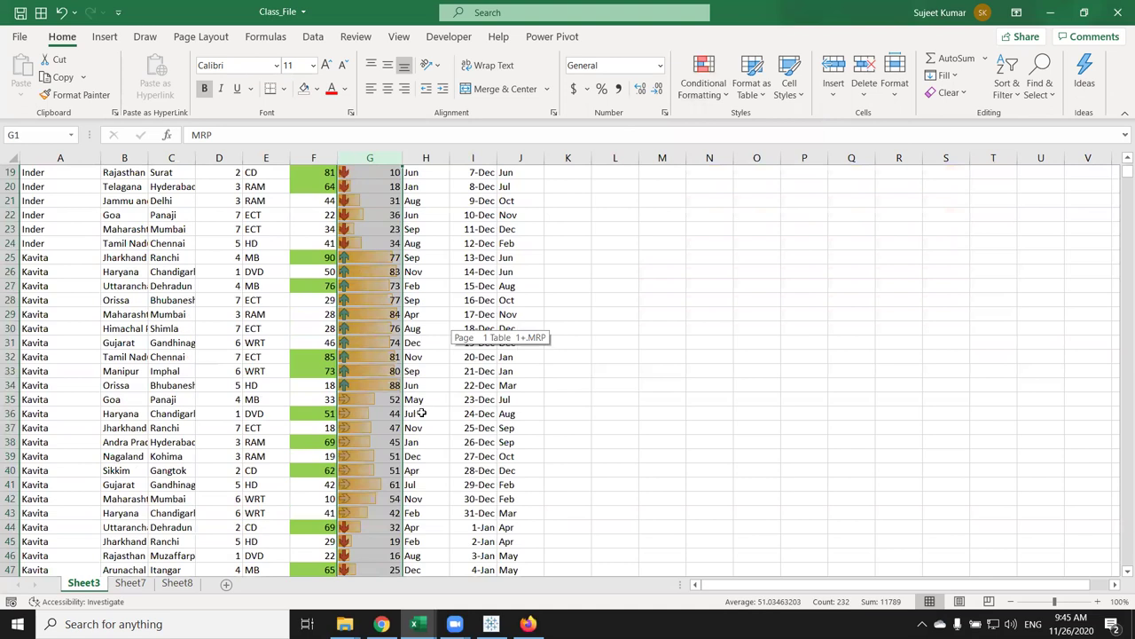
scroll(419, 413, up, 6)
Browse the Conditional Formatting menu without choosing a rule, then select empty cell L3
click(701, 96)
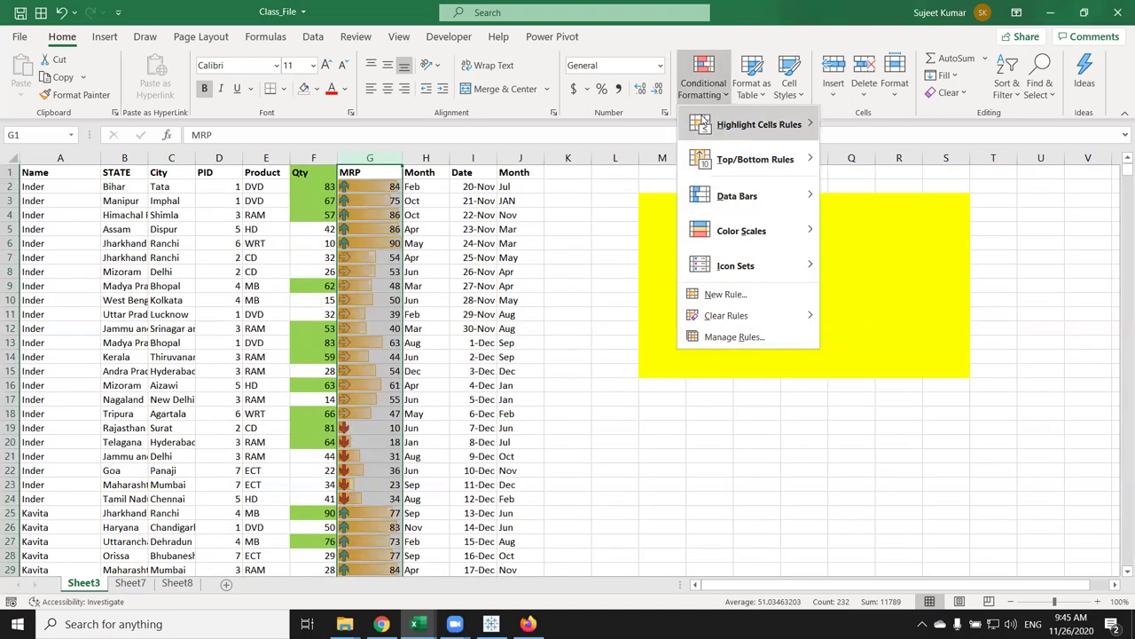
mouse_move(705, 121)
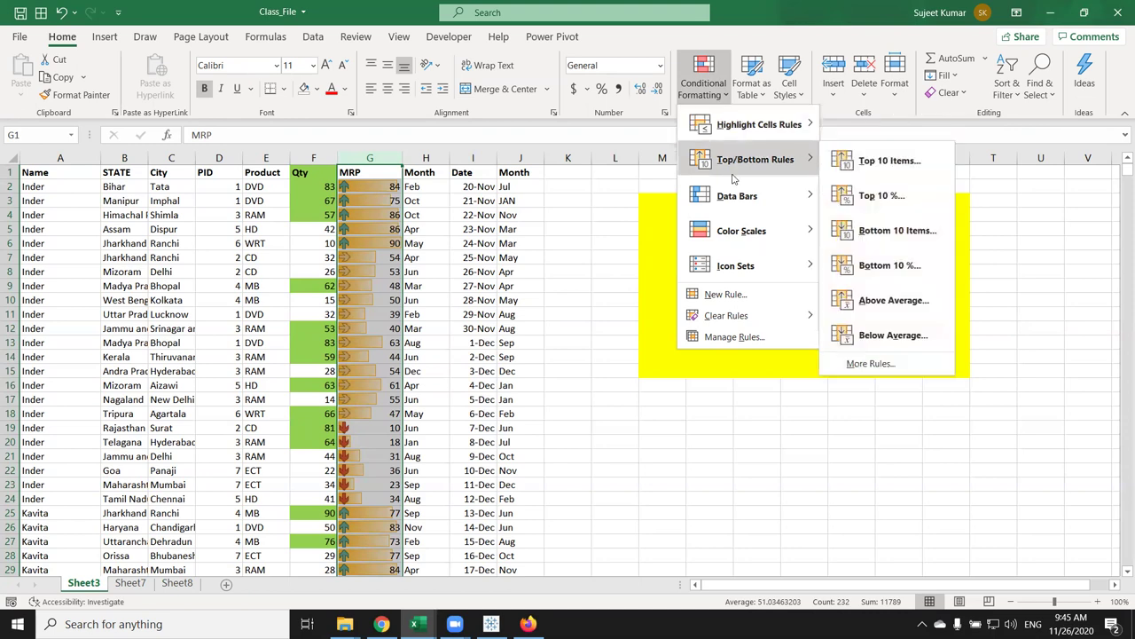
mouse_move(735, 271)
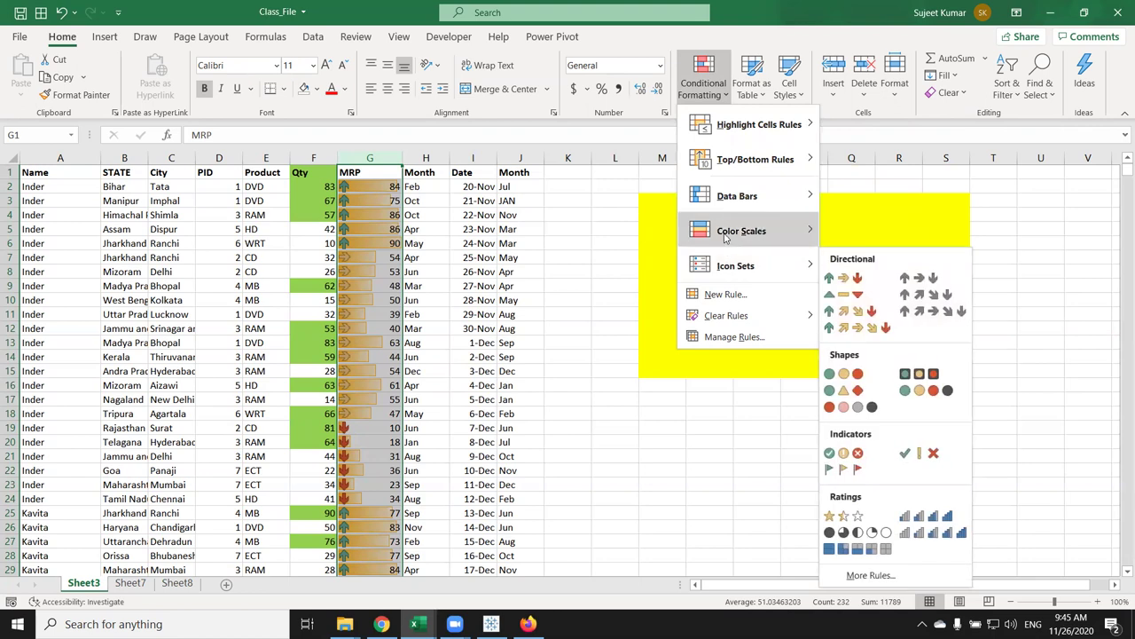
mouse_move(733, 164)
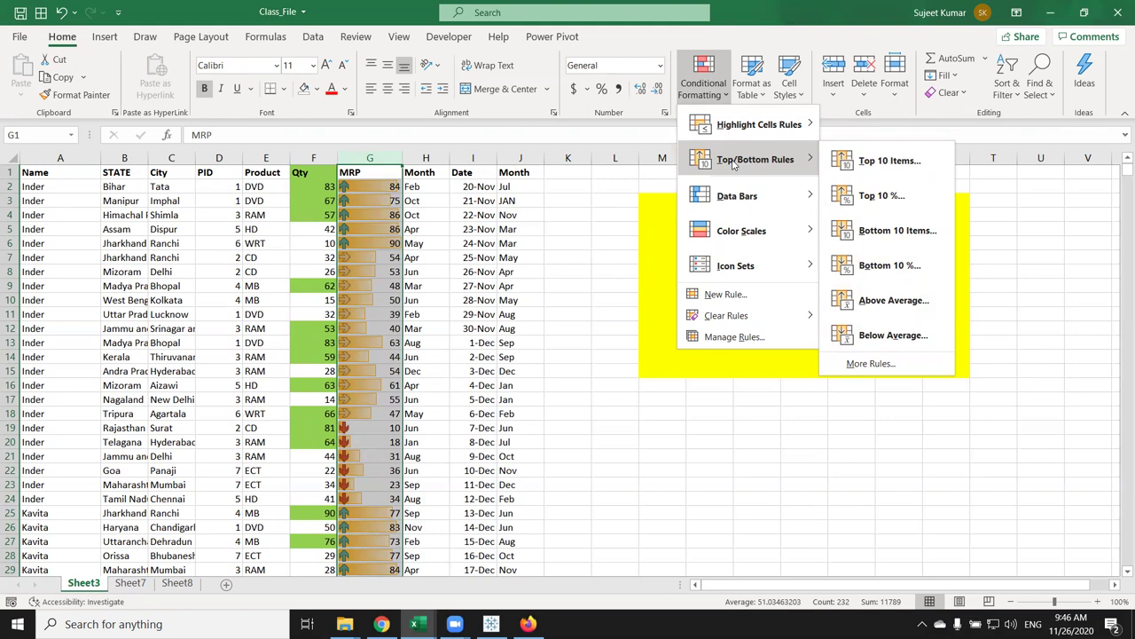
click(636, 203)
click(621, 200)
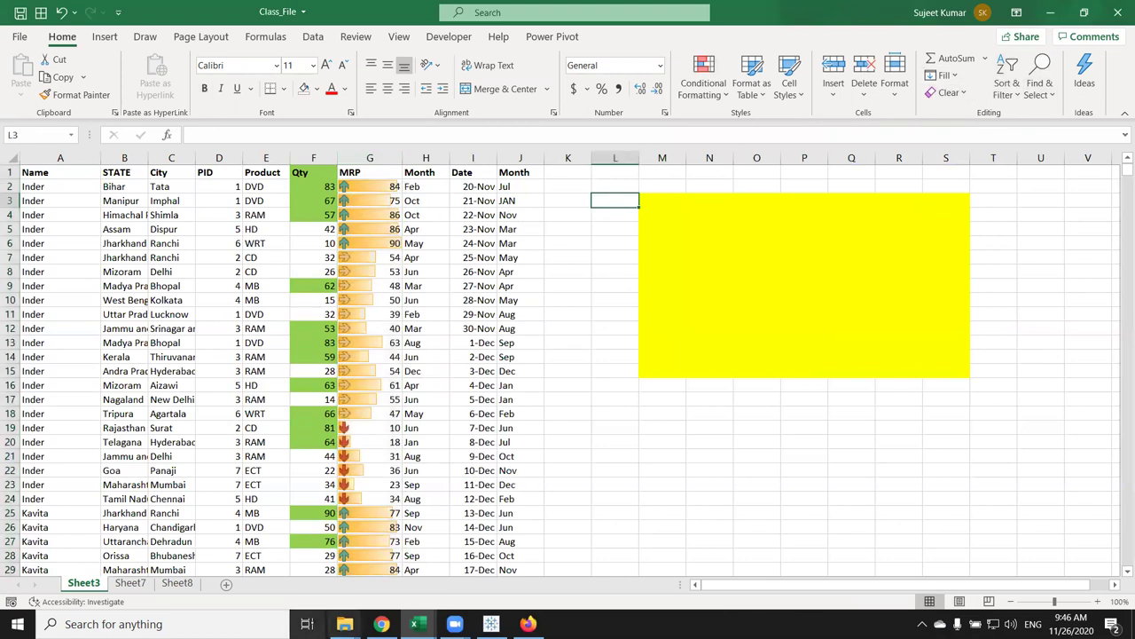
Download industries.xlsx from the Assignment email in Gmail and open it in Excel
click(382, 624)
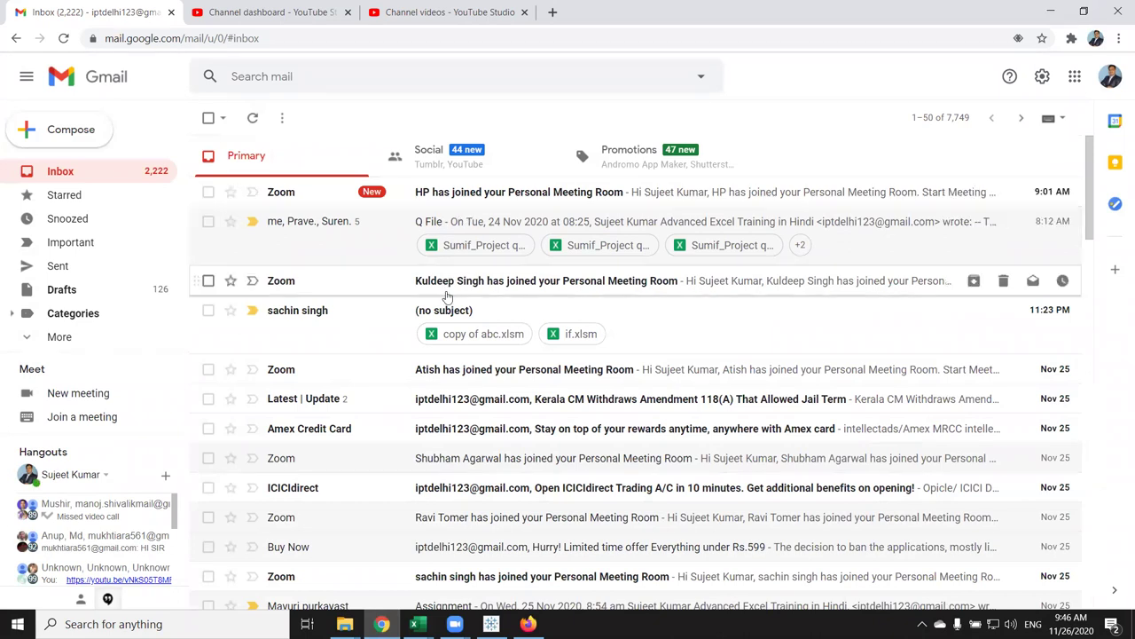
scroll(444, 403, down, 1)
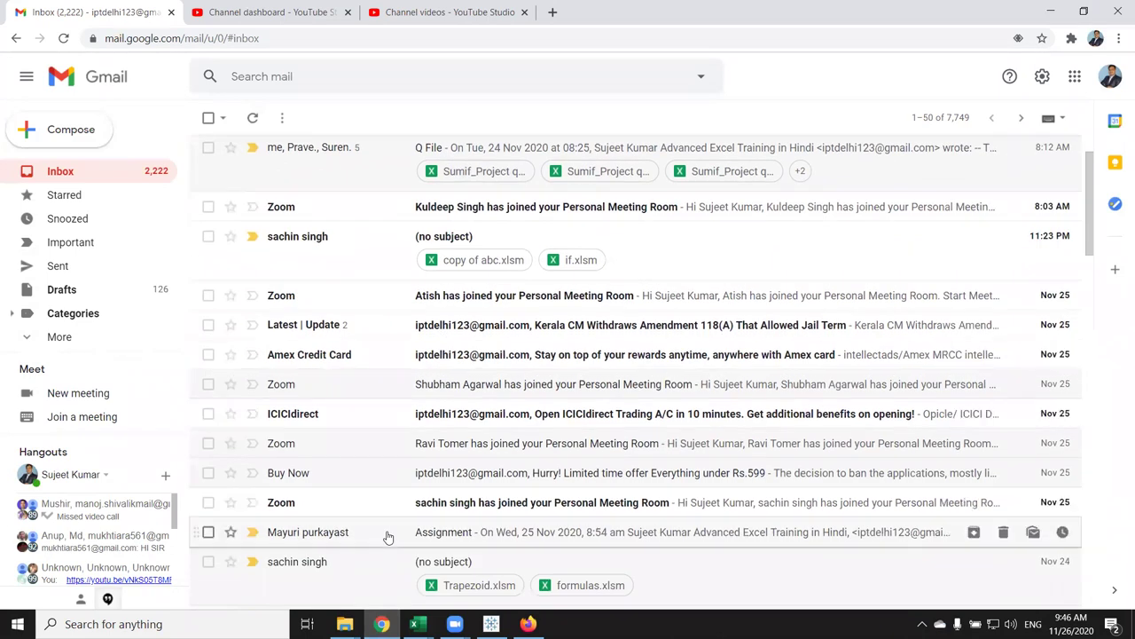
click(388, 537)
mouse_move(305, 407)
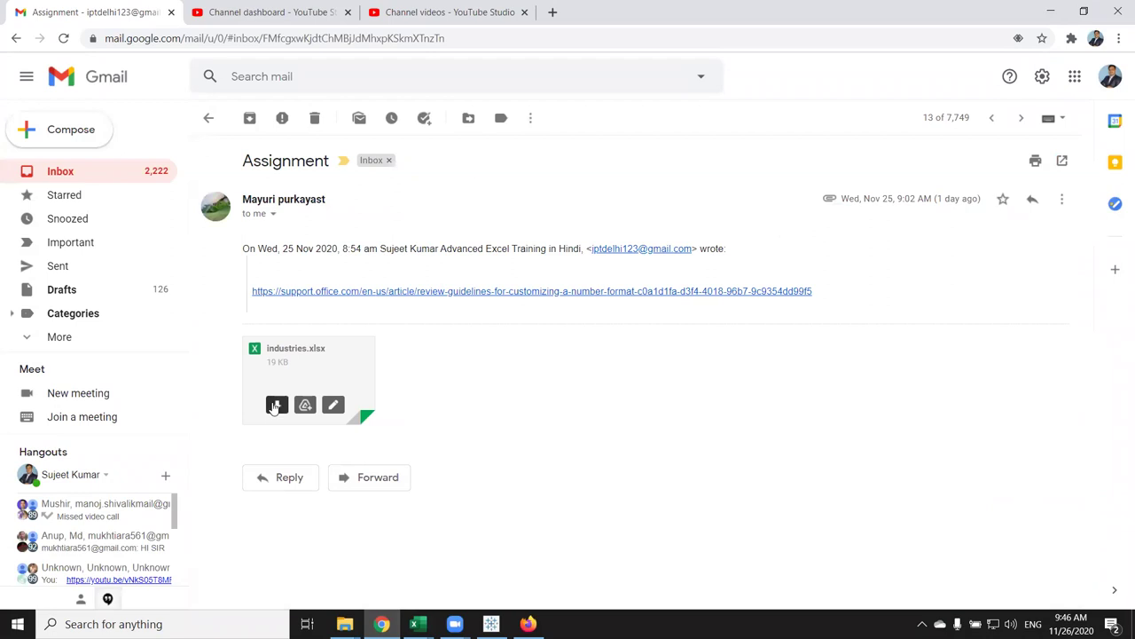
click(275, 405)
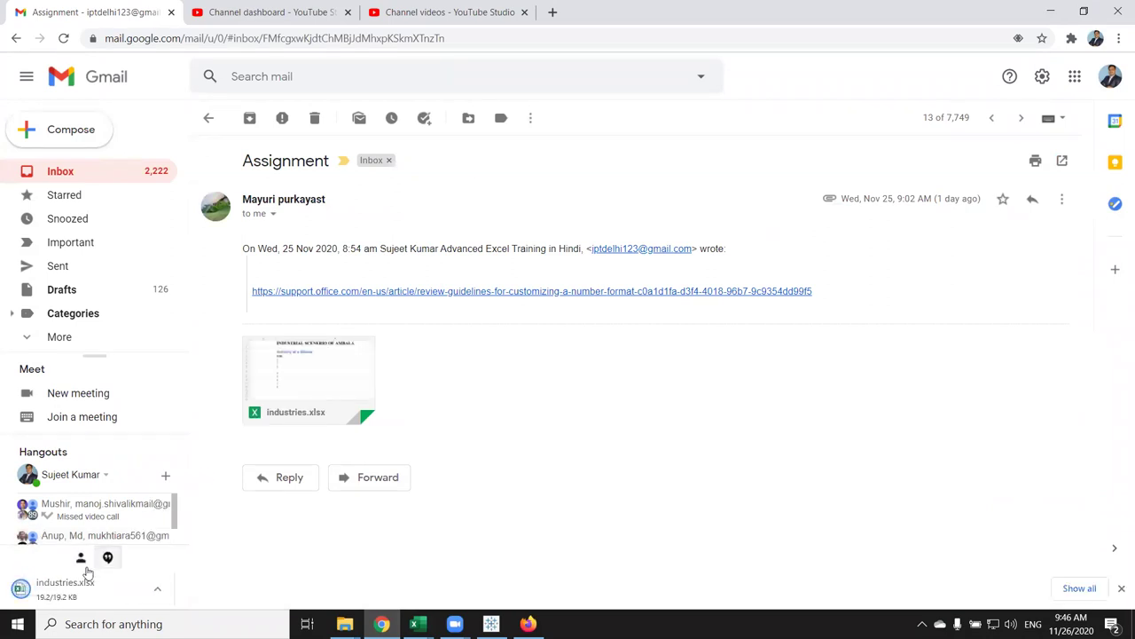
click(66, 590)
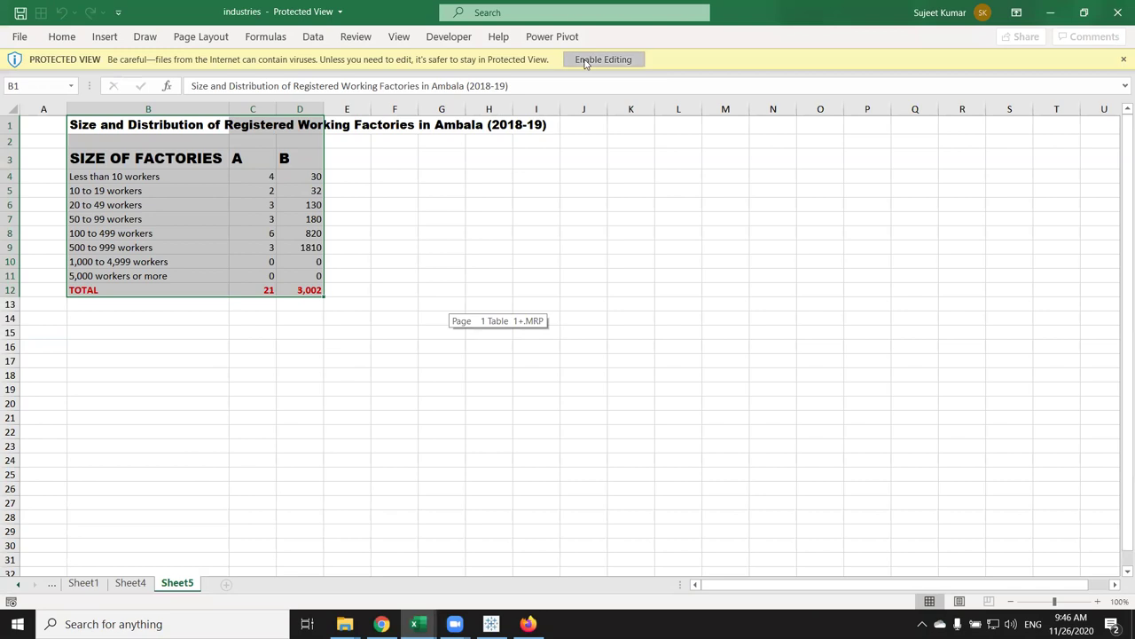
Enable editing on the industries workbook and inspect cells B6, B1 and B4 on Sheet5
click(583, 59)
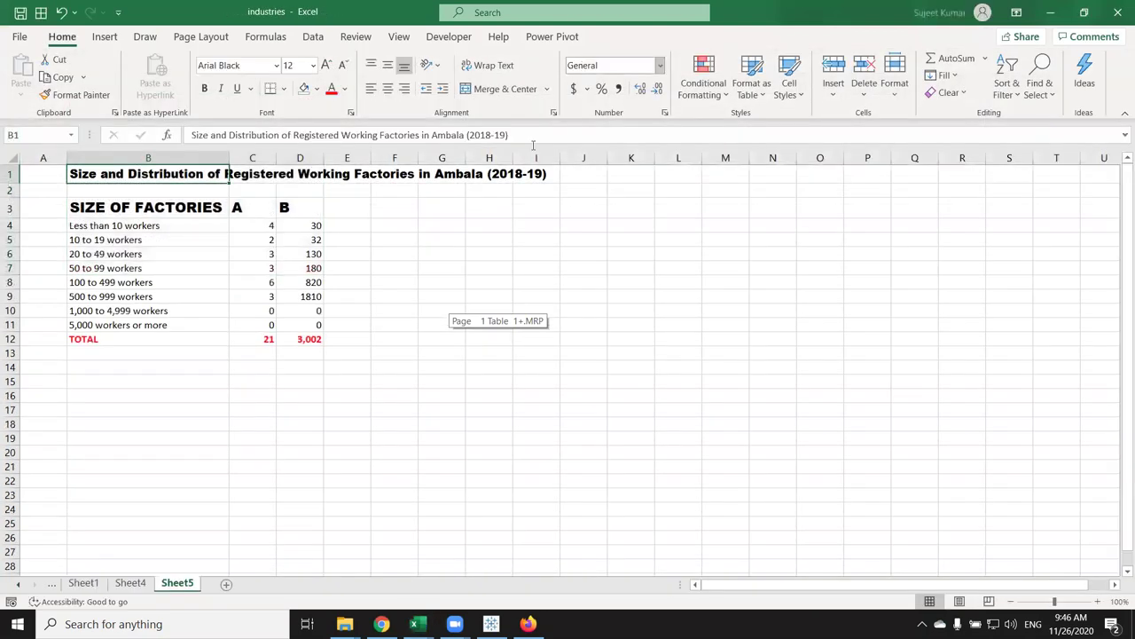
click(183, 255)
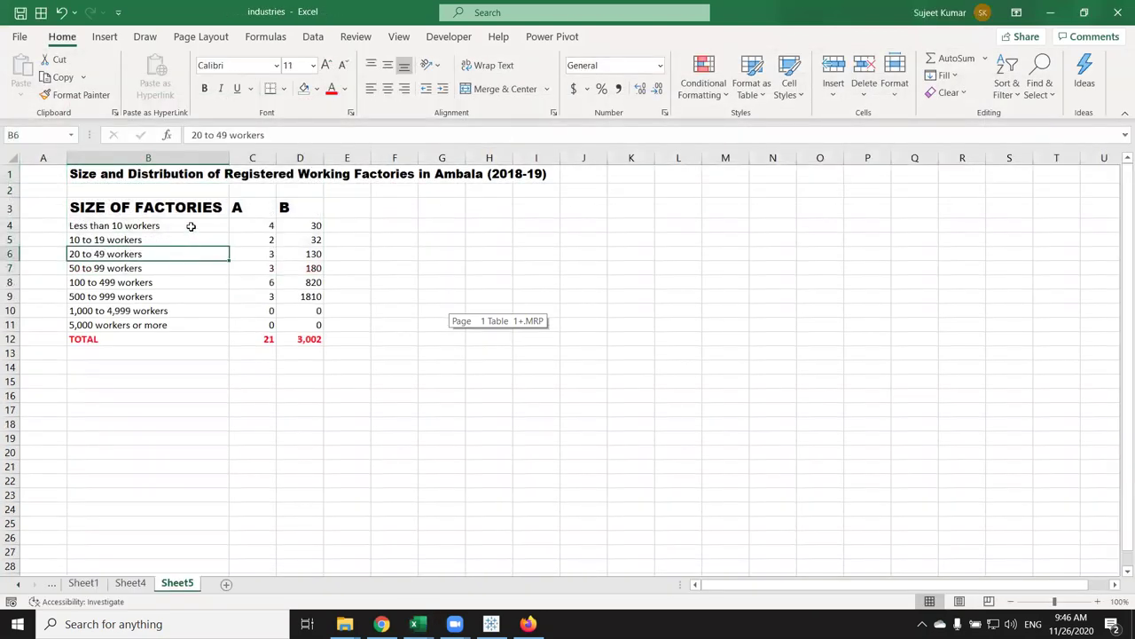
click(165, 179)
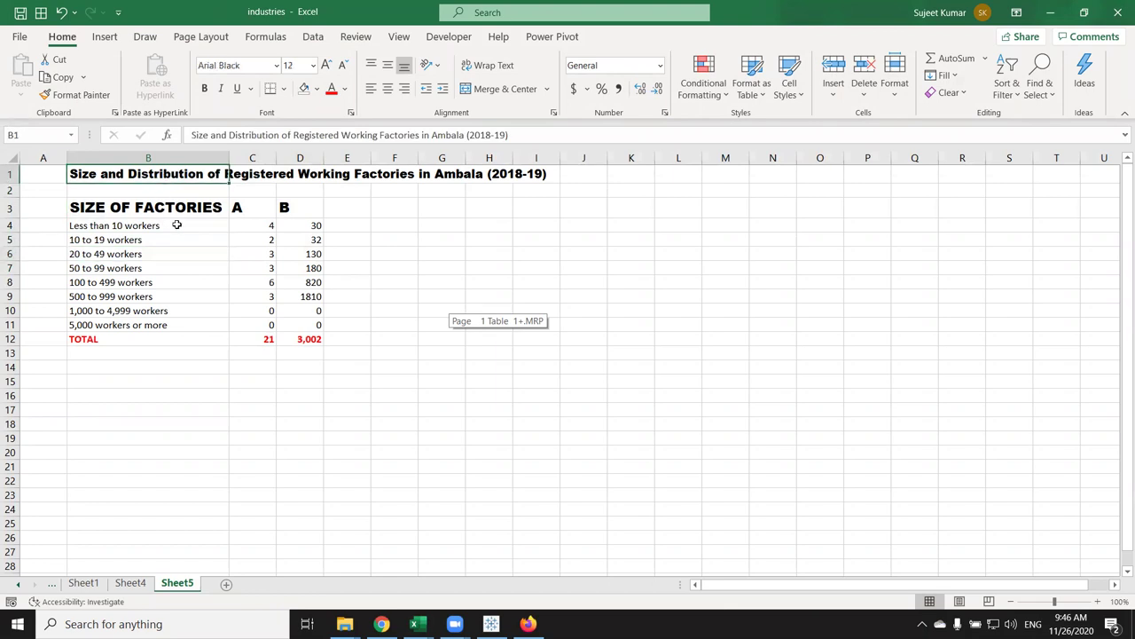
click(128, 229)
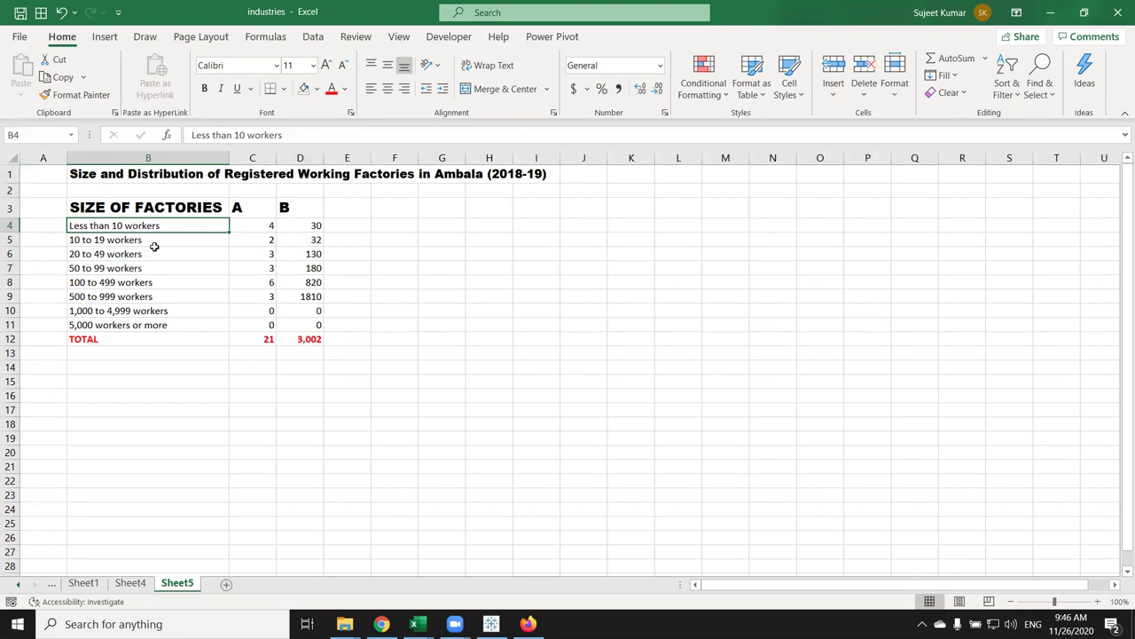
click(167, 175)
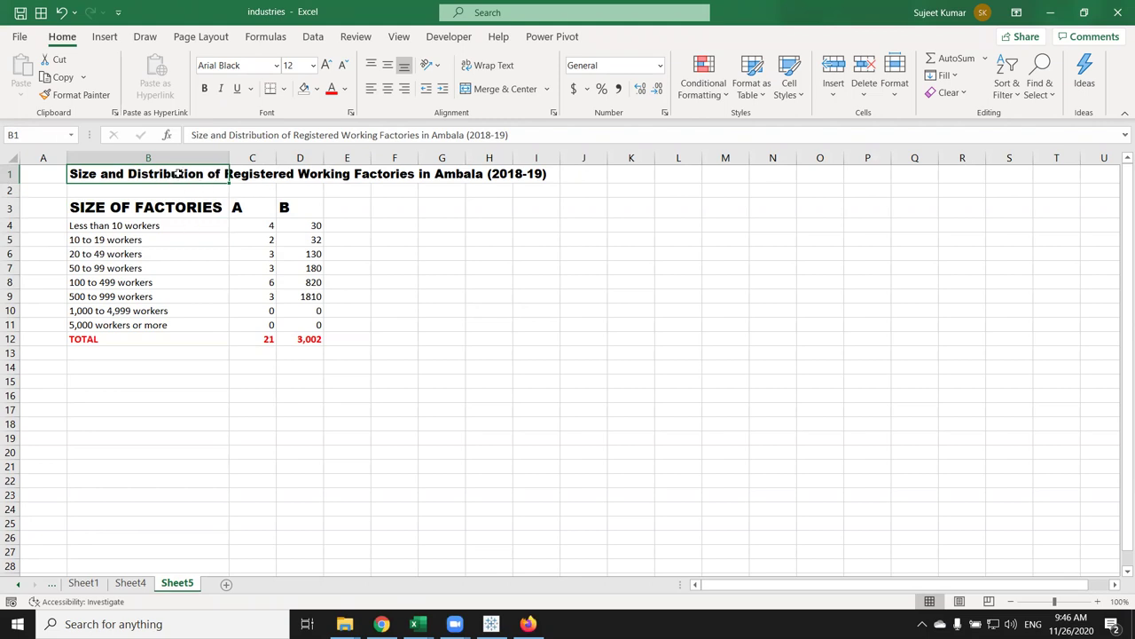
drag(178, 173, 424, 185)
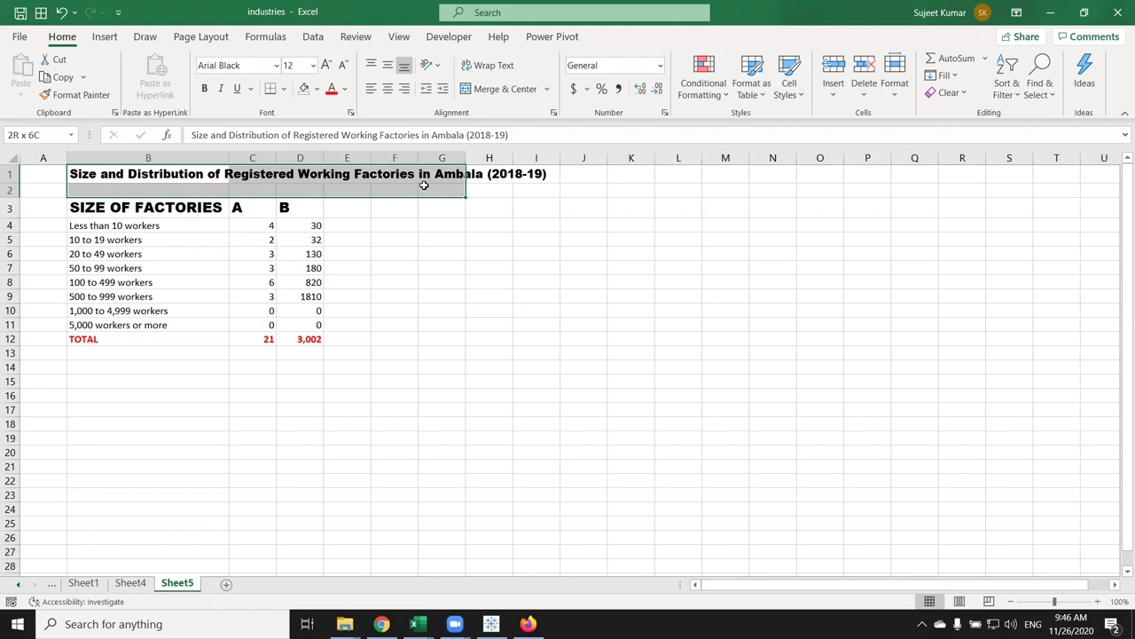
click(483, 91)
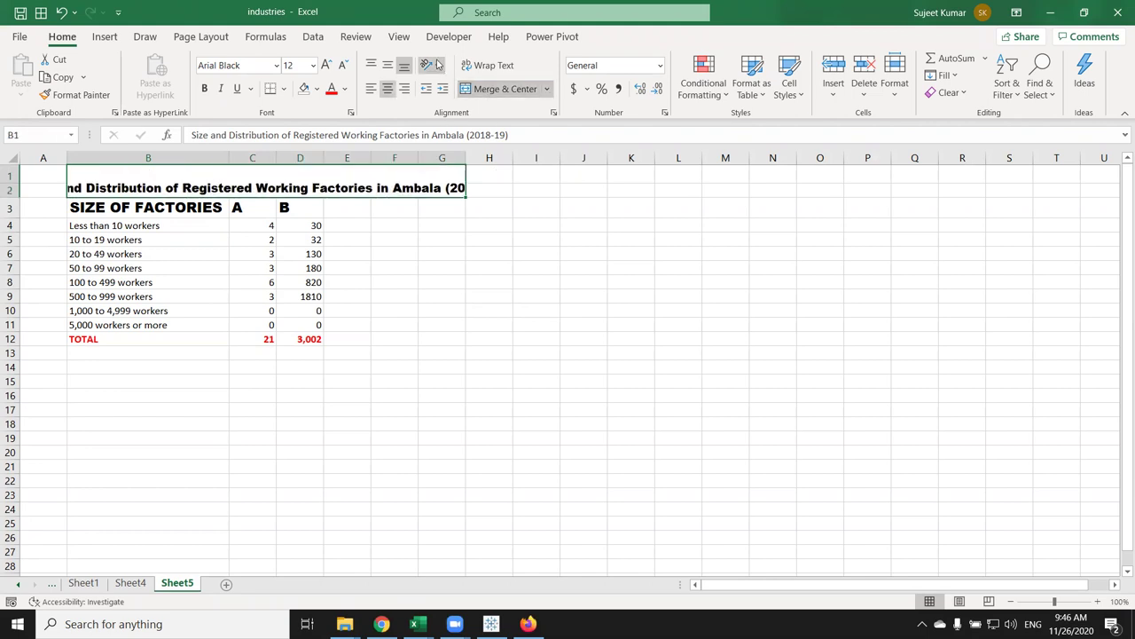
click(473, 68)
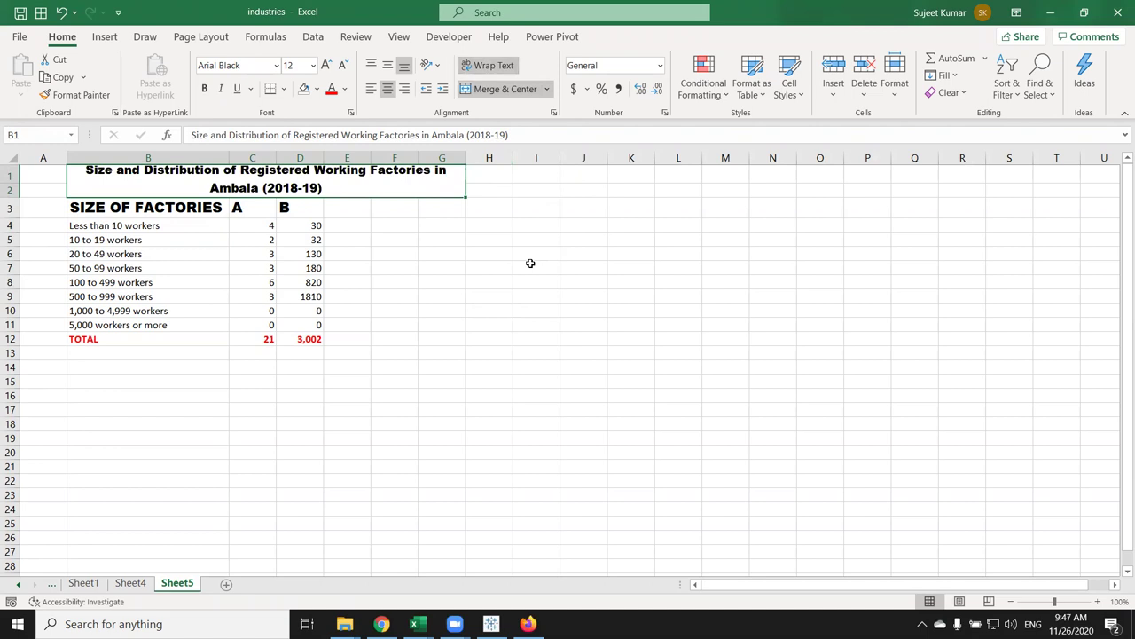
key(ctrl+z)
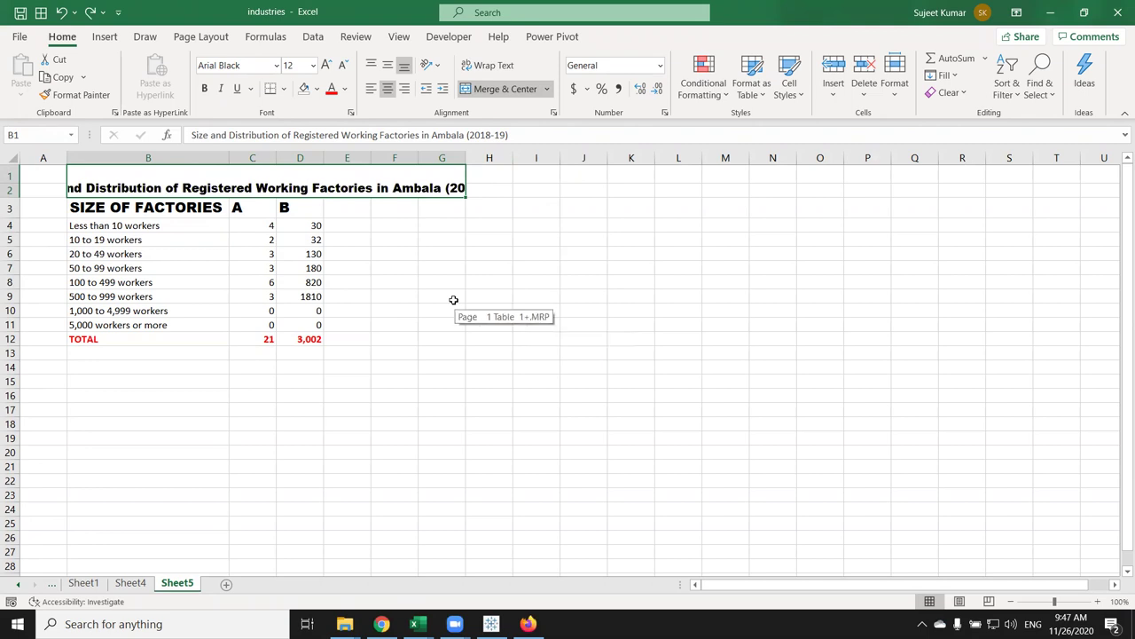
key(ctrl+z)
click(413, 293)
click(197, 174)
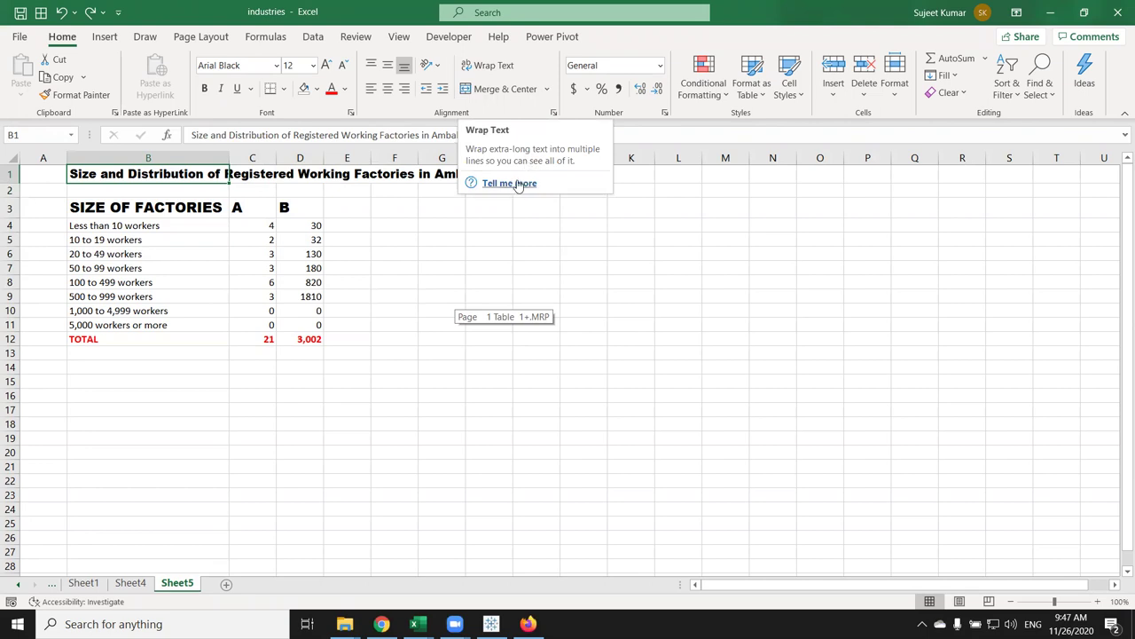
click(570, 252)
text(125)
key(alt+Return)
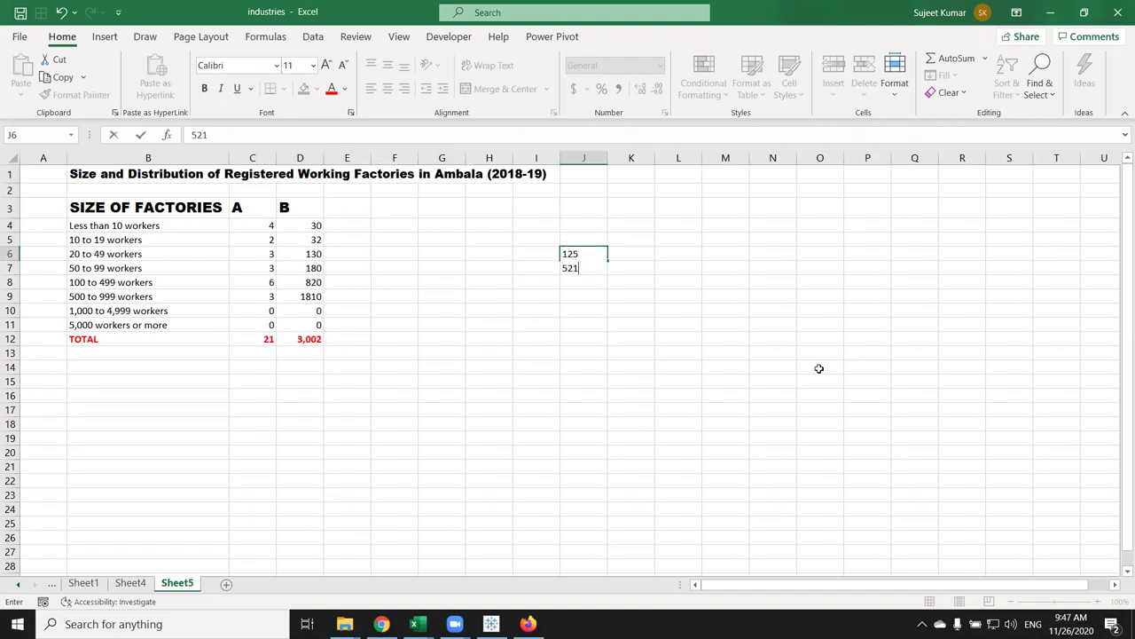
key(Escape)
text(254)
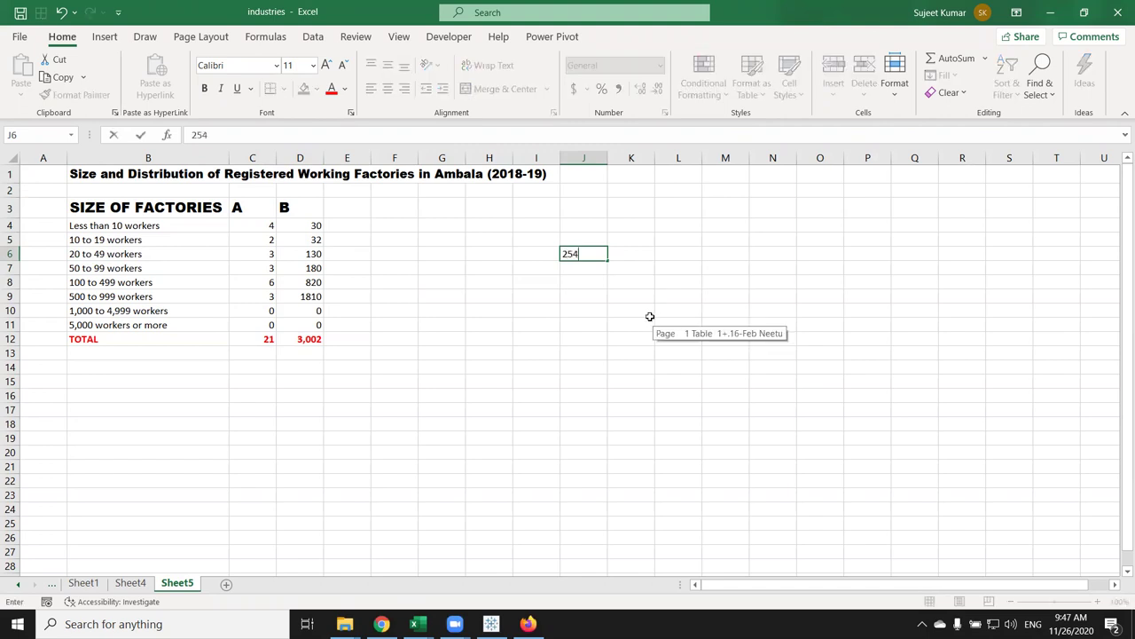
key(Return)
click(600, 254)
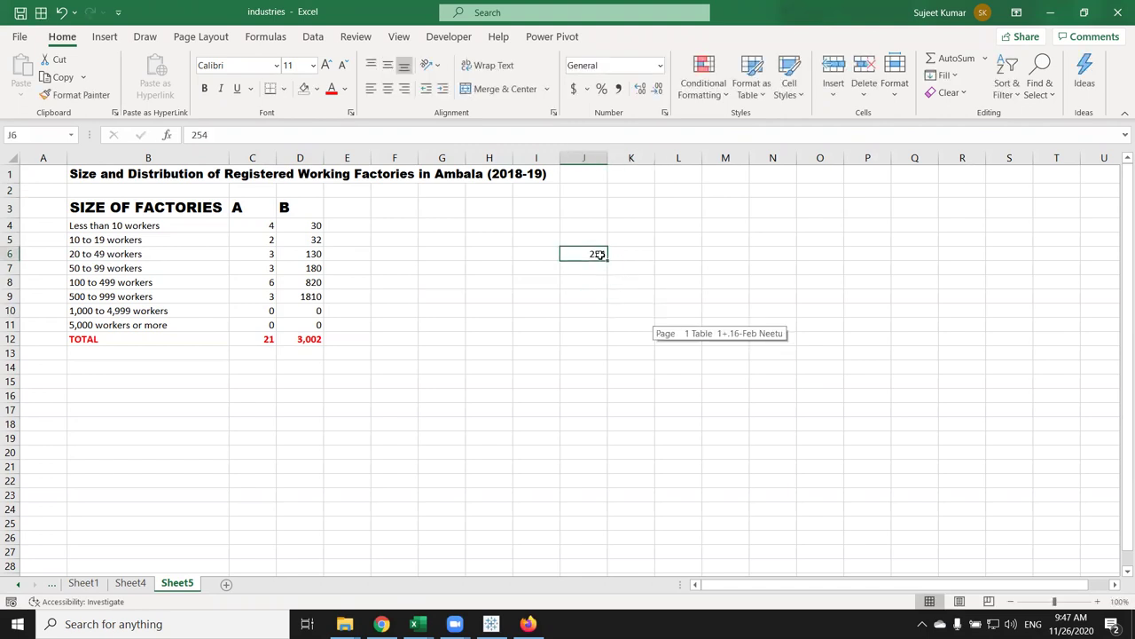
key(Delete)
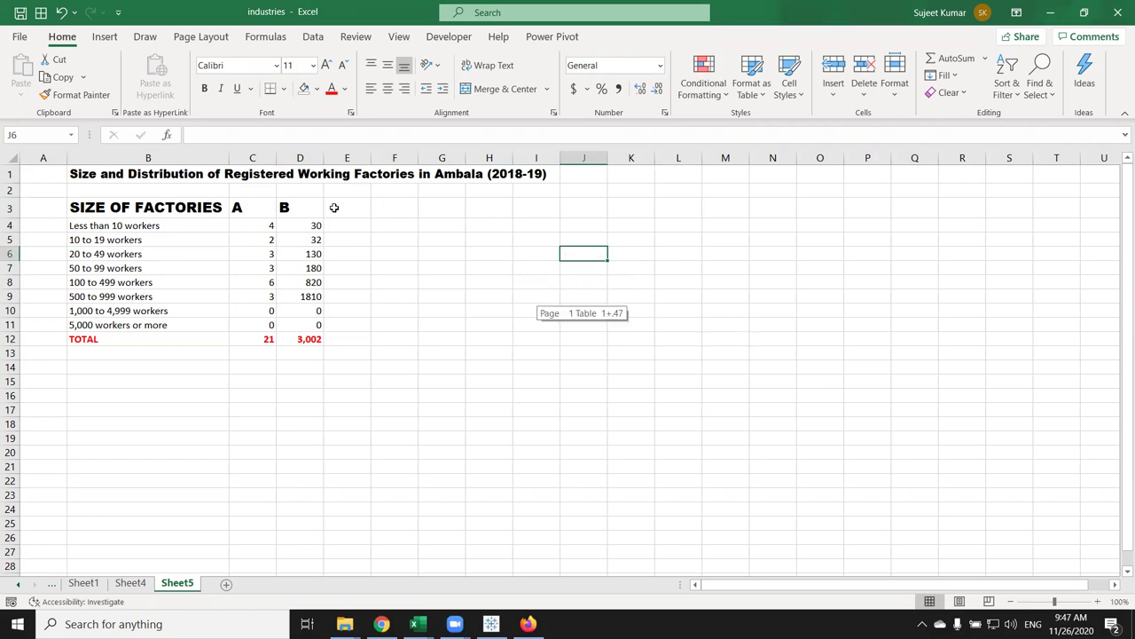
Merge and centre the Sheet5 title across B1:F2 and wrap it onto two lines
click(206, 176)
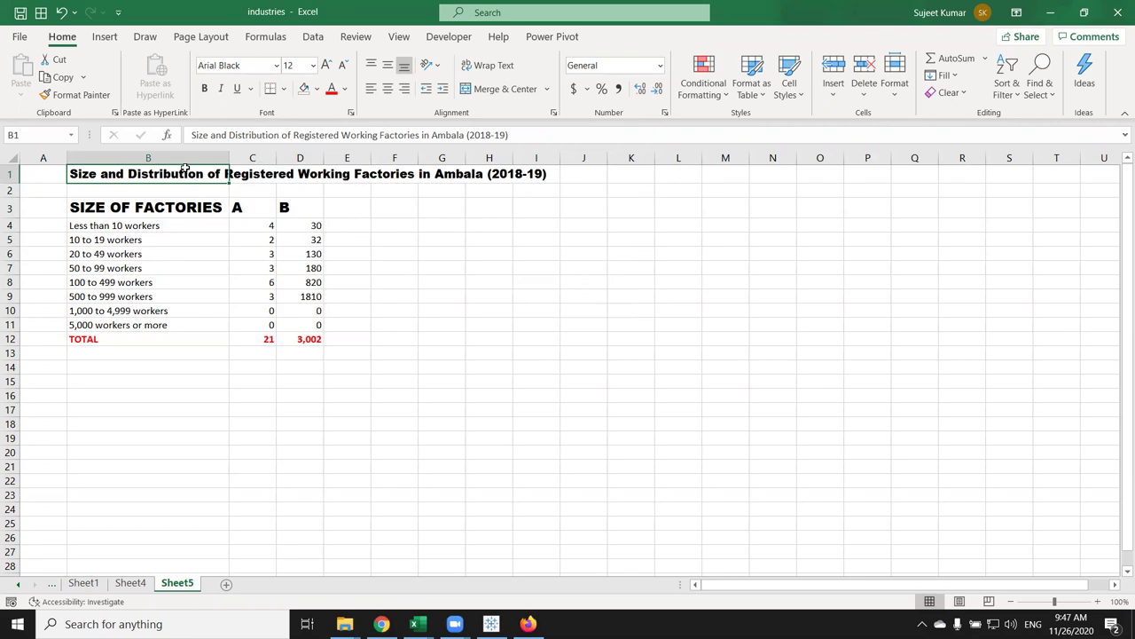
drag(229, 176, 378, 177)
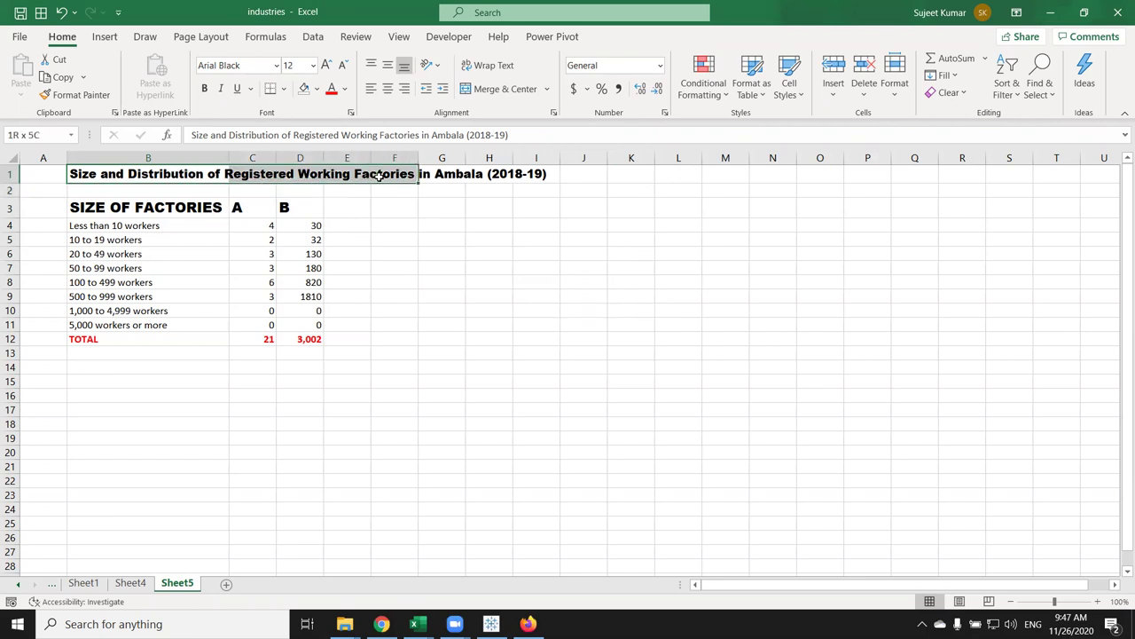
drag(378, 176, 387, 192)
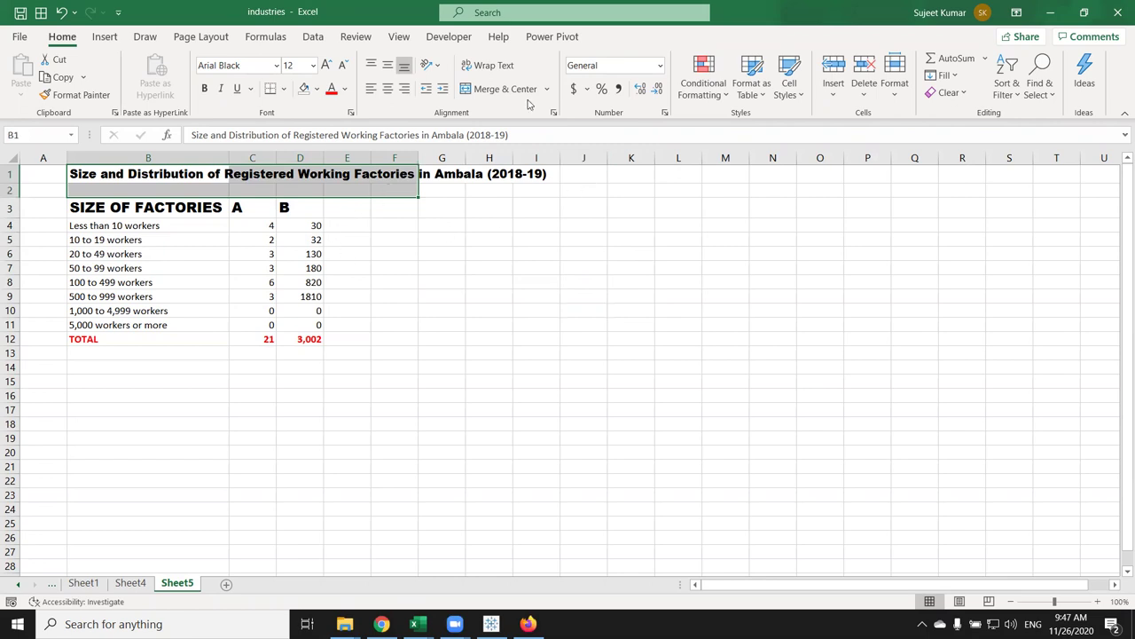
click(502, 89)
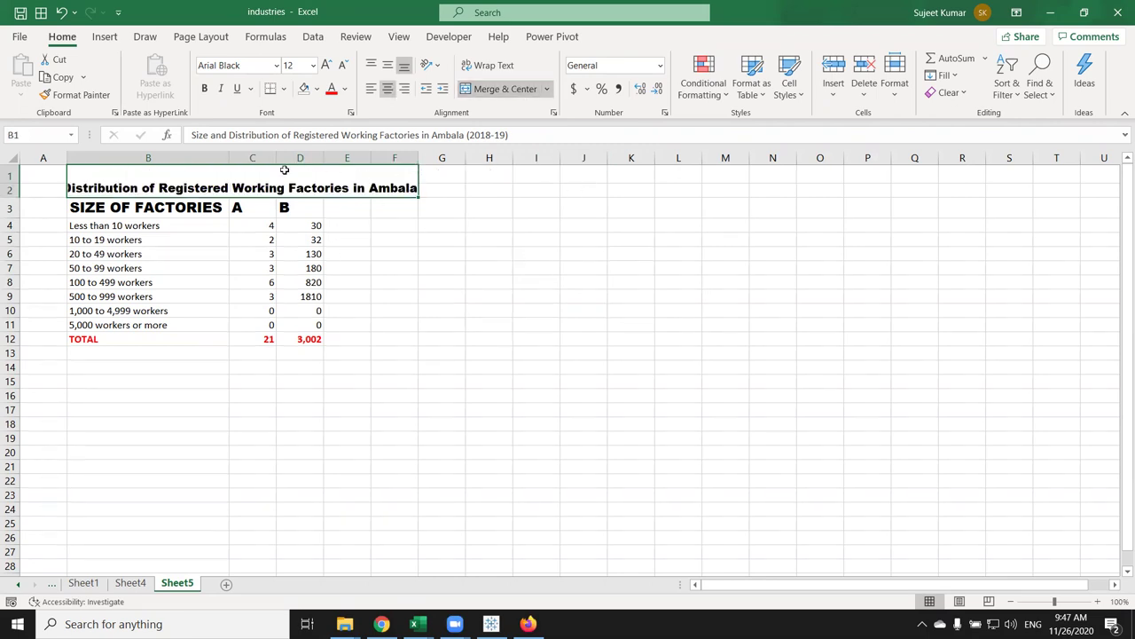
click(477, 68)
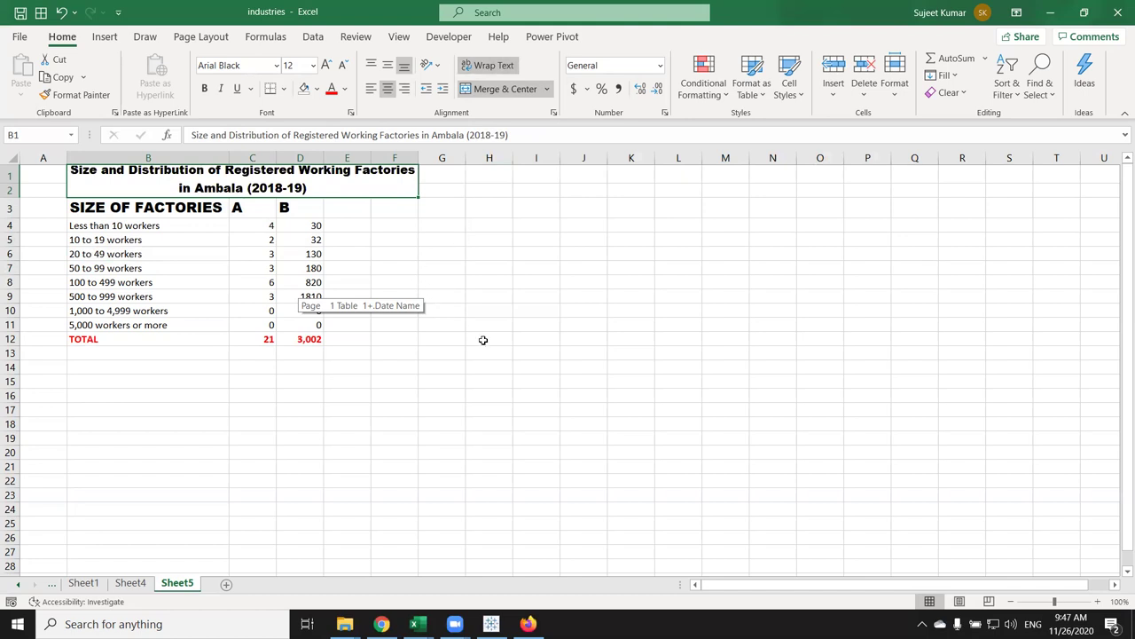
drag(479, 396, 480, 407)
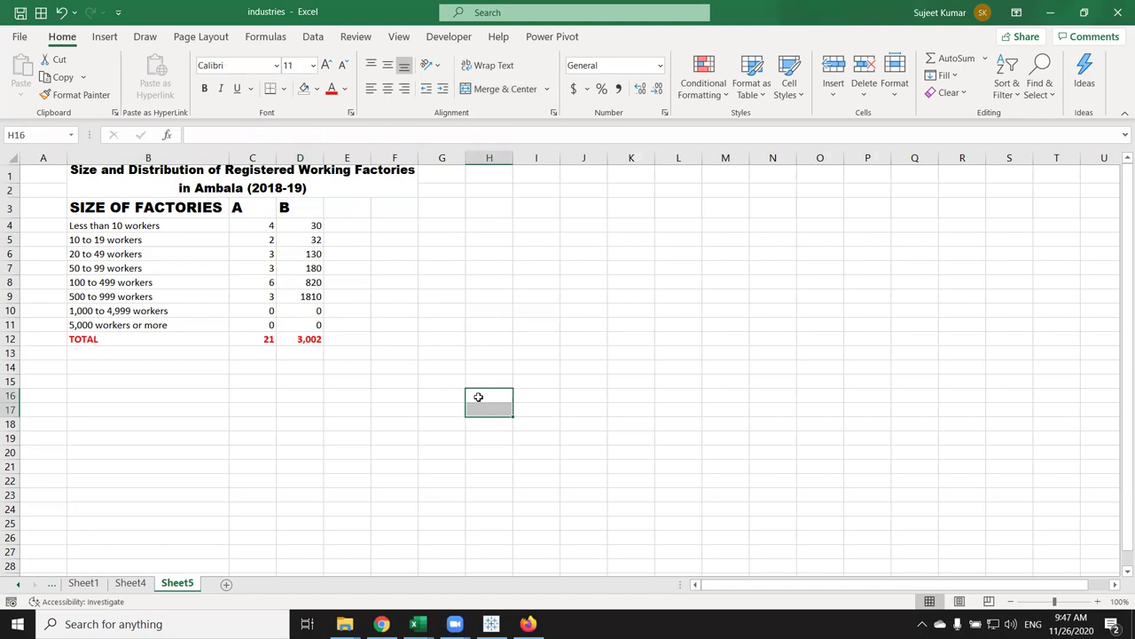
Show the Sheet1 industry table and select the Industry code header cell in A3
click(89, 583)
scroll(333, 379, up, 4)
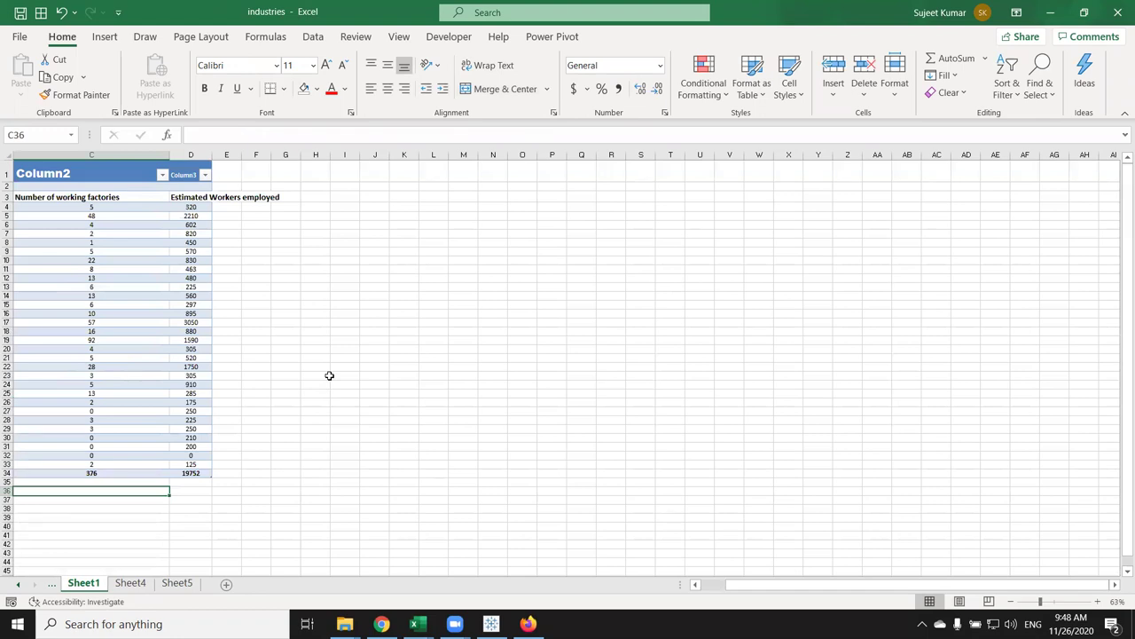
click(190, 269)
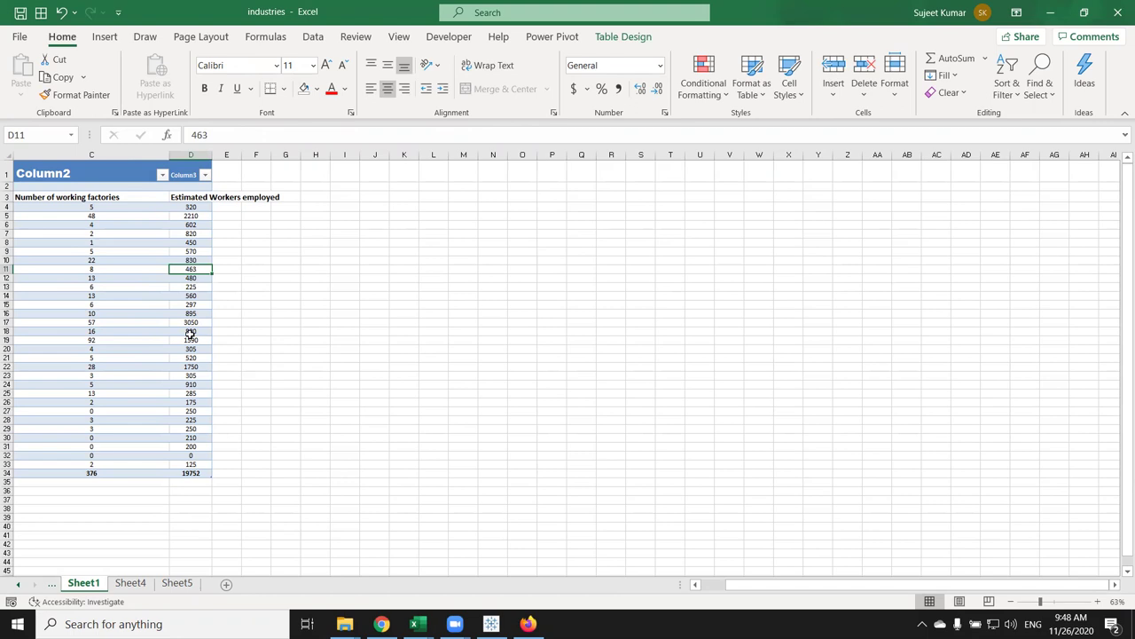
scroll(190, 333, up, 2)
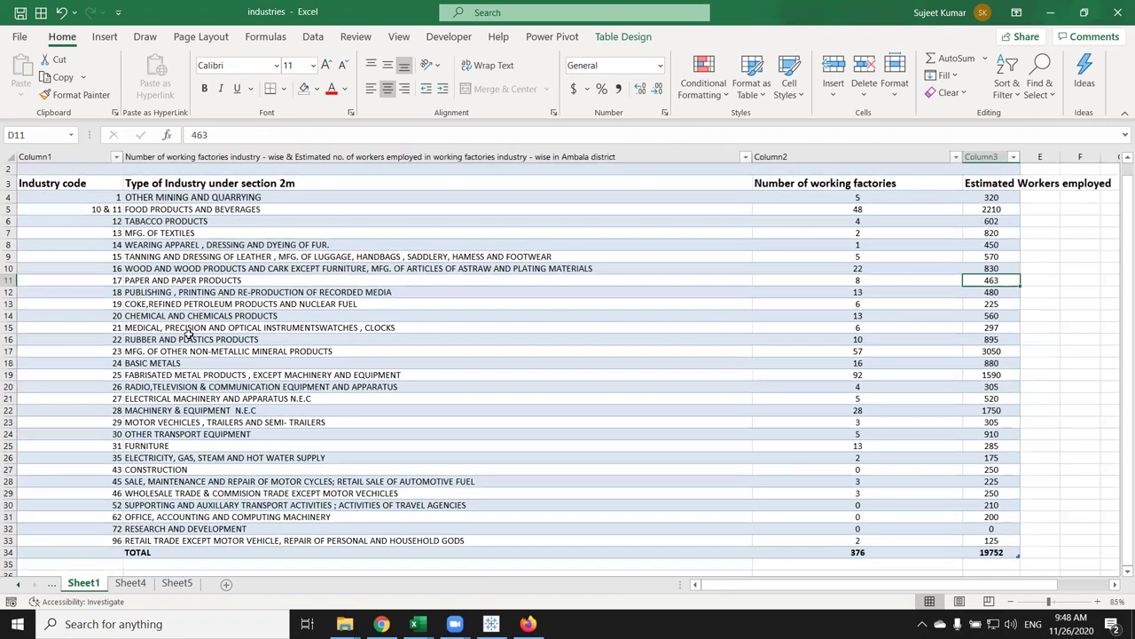
scroll(254, 350, down, 1)
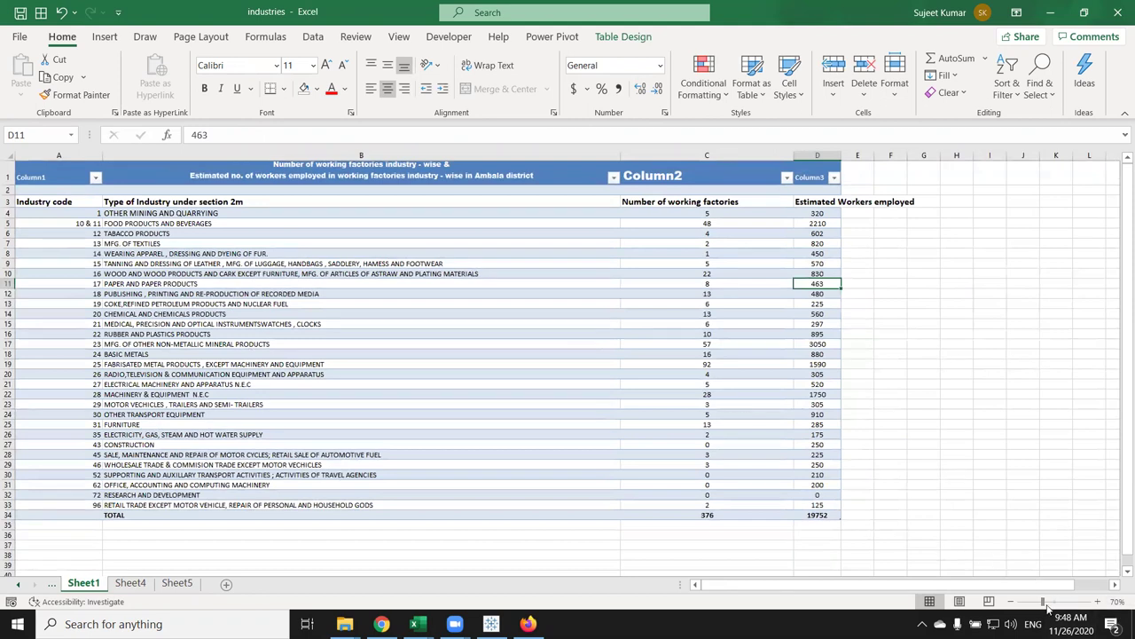
drag(1048, 607, 1057, 606)
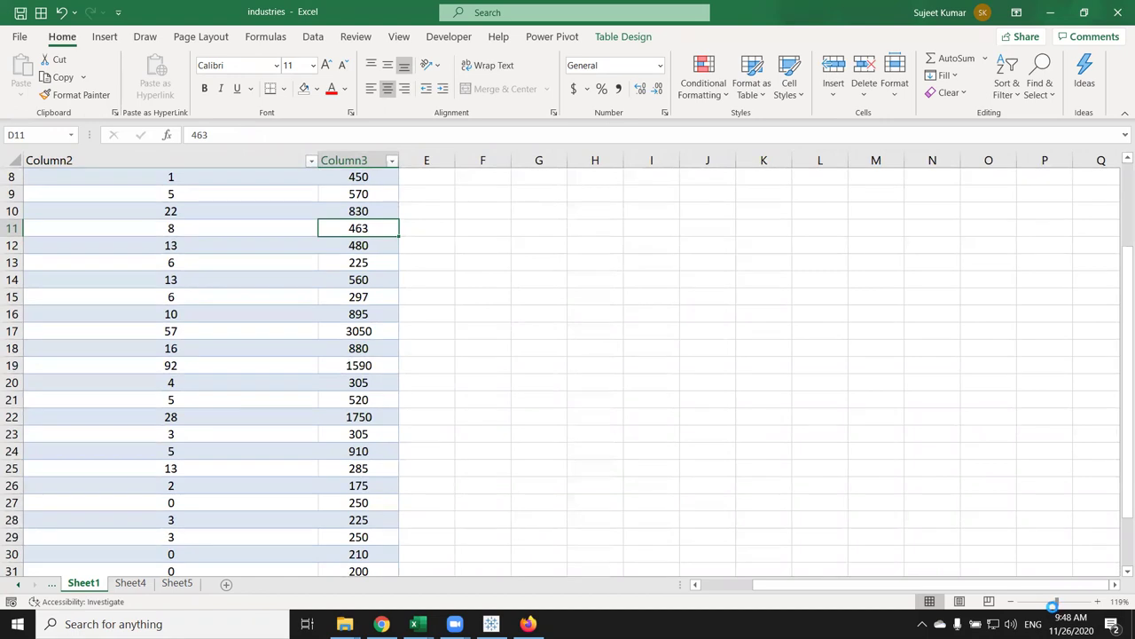
drag(1053, 606, 1055, 606)
click(506, 419)
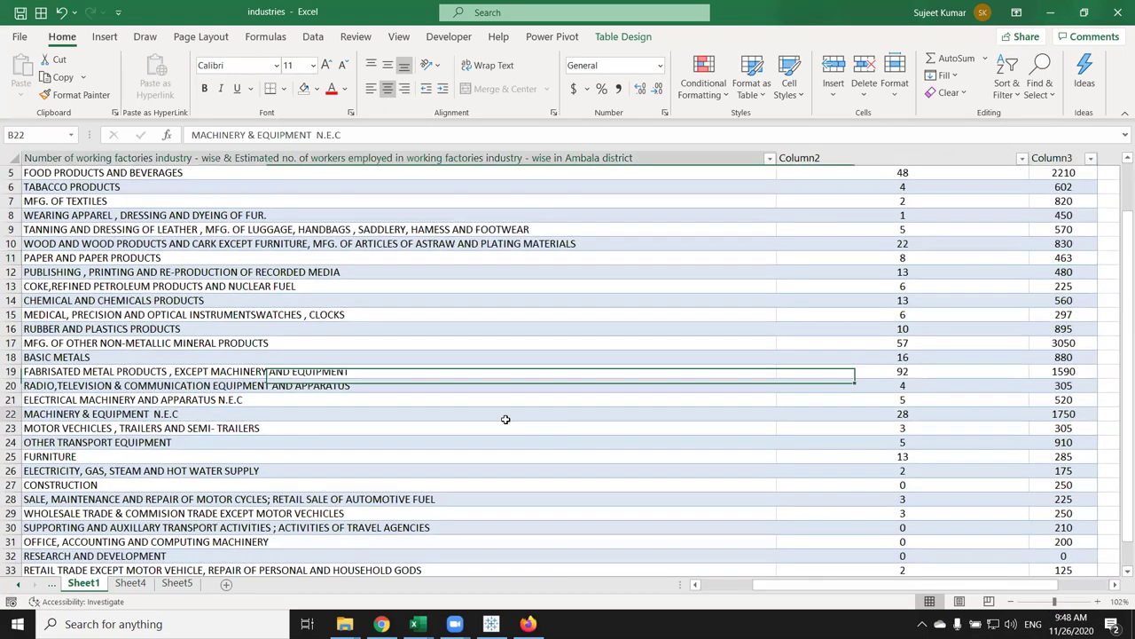
key(ctrl+Home)
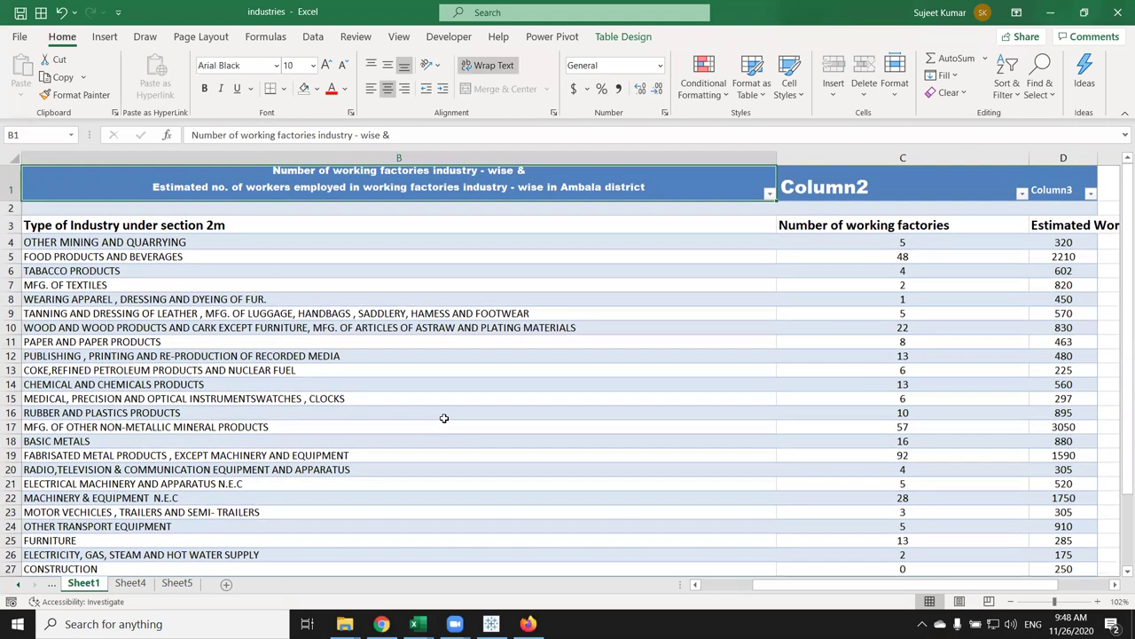
key(Right)
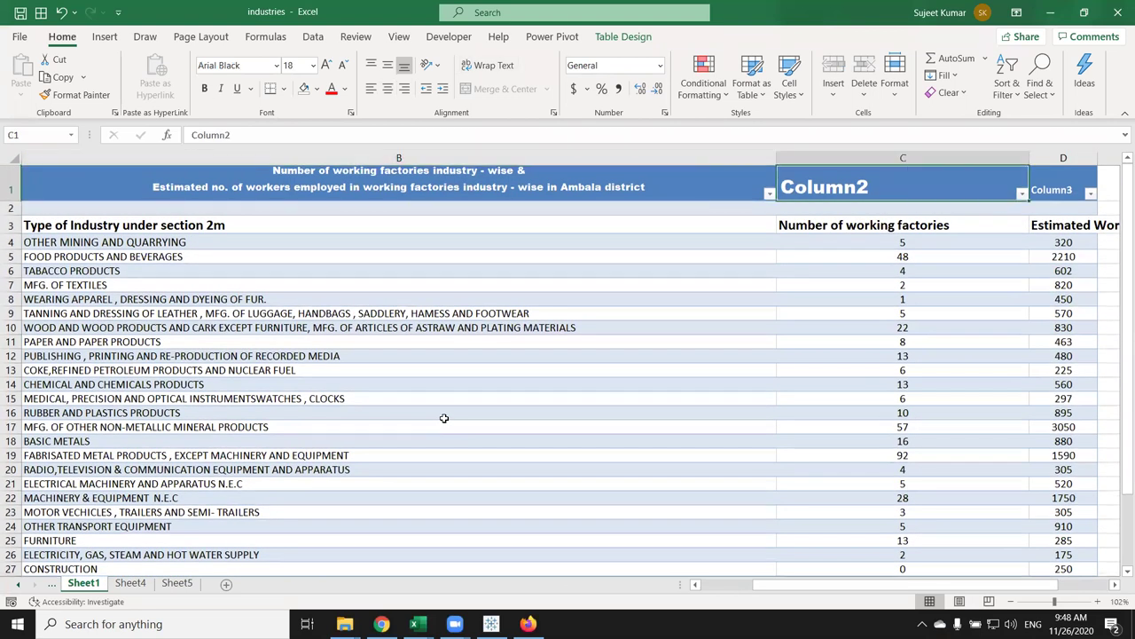
key(Left)
key(Left)
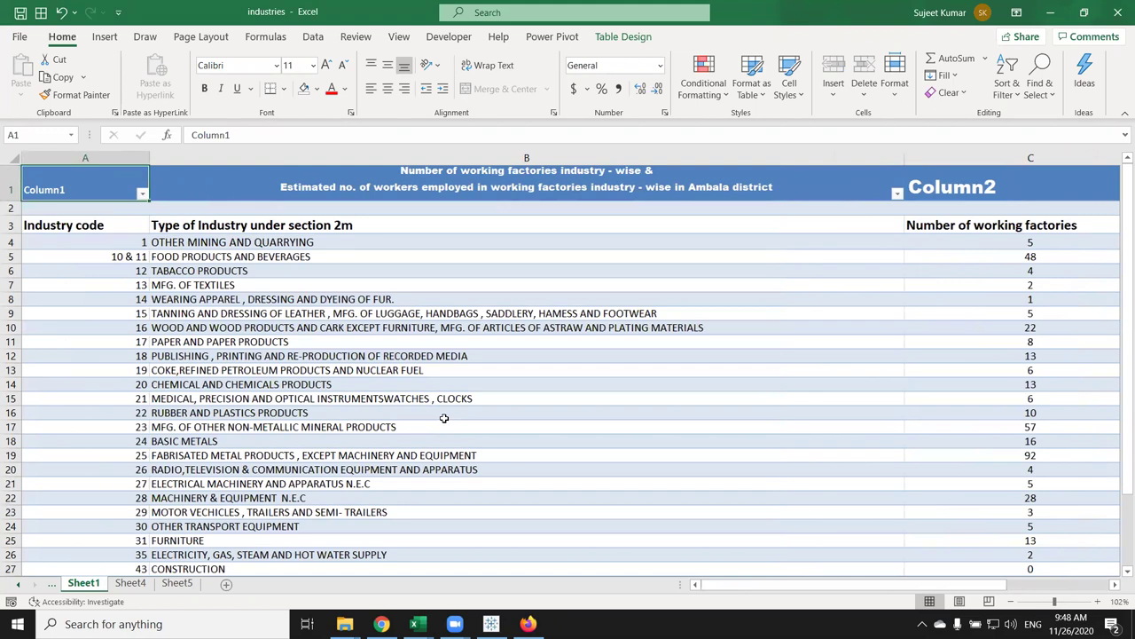
key(Down)
key(Down)
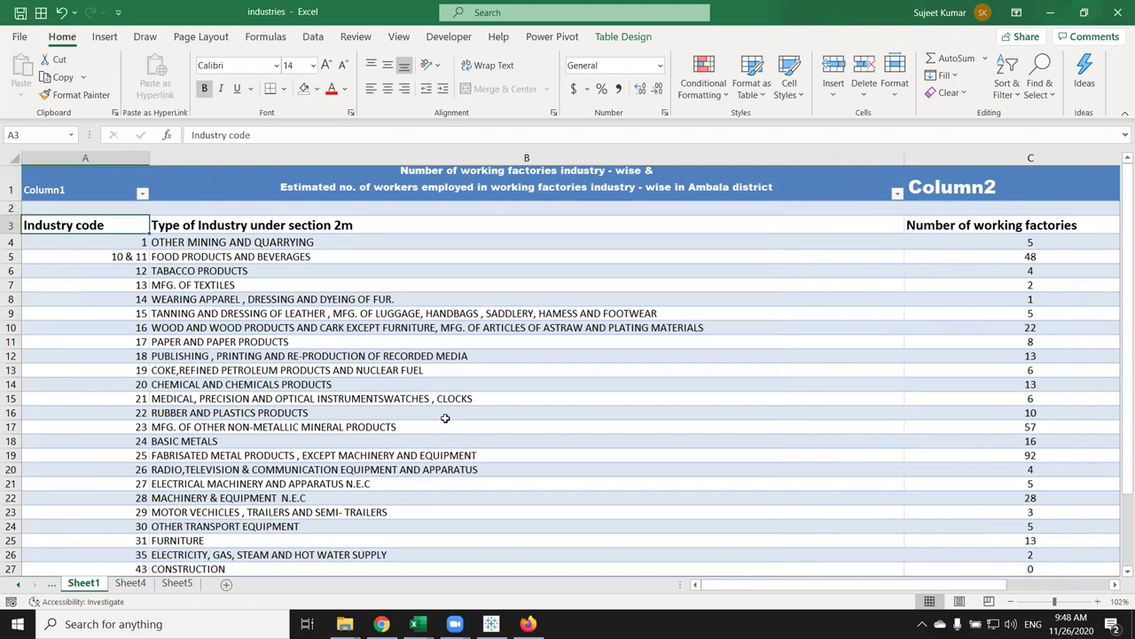
Convert the Sheet1 industry table to a normal range
click(625, 36)
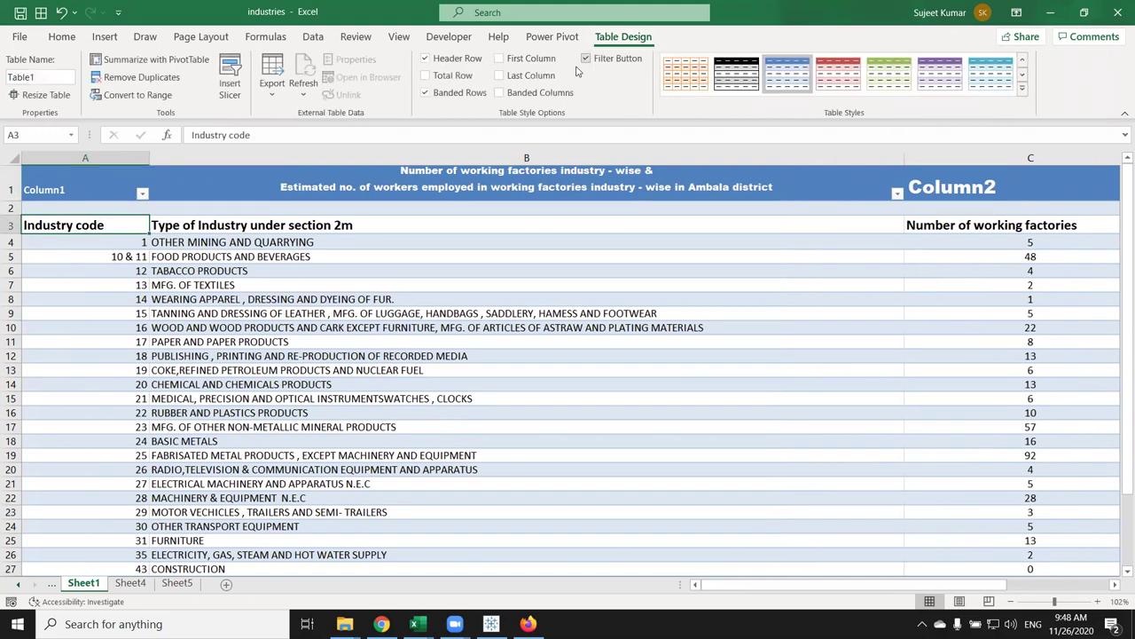
click(164, 96)
click(559, 354)
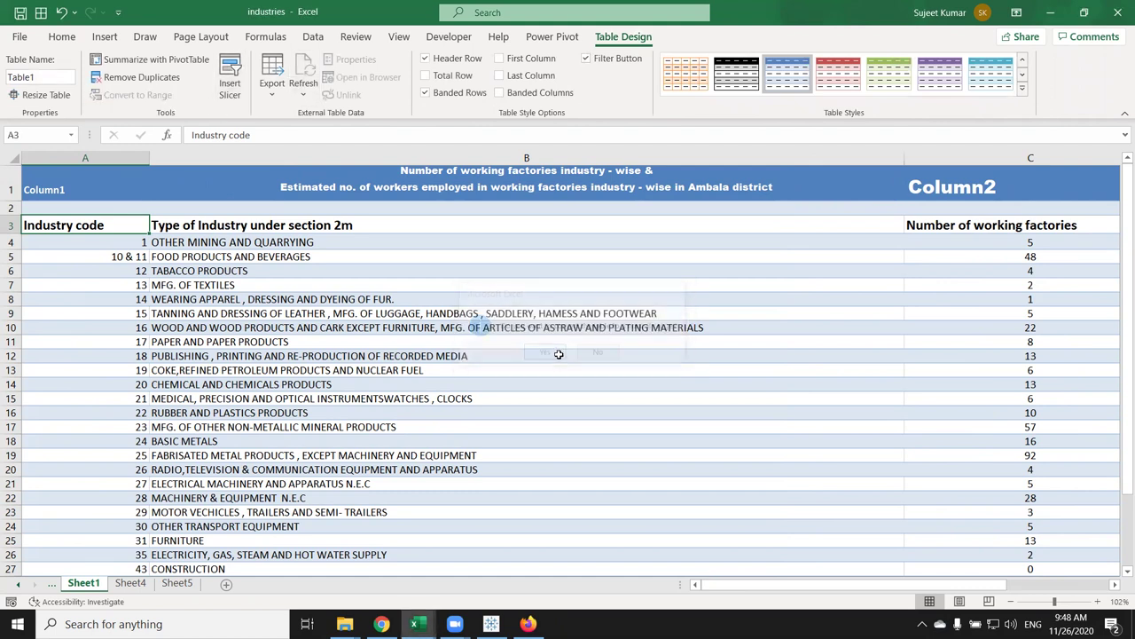
Clear the Column2 placeholder header from C1 and scroll down the sheet
click(970, 191)
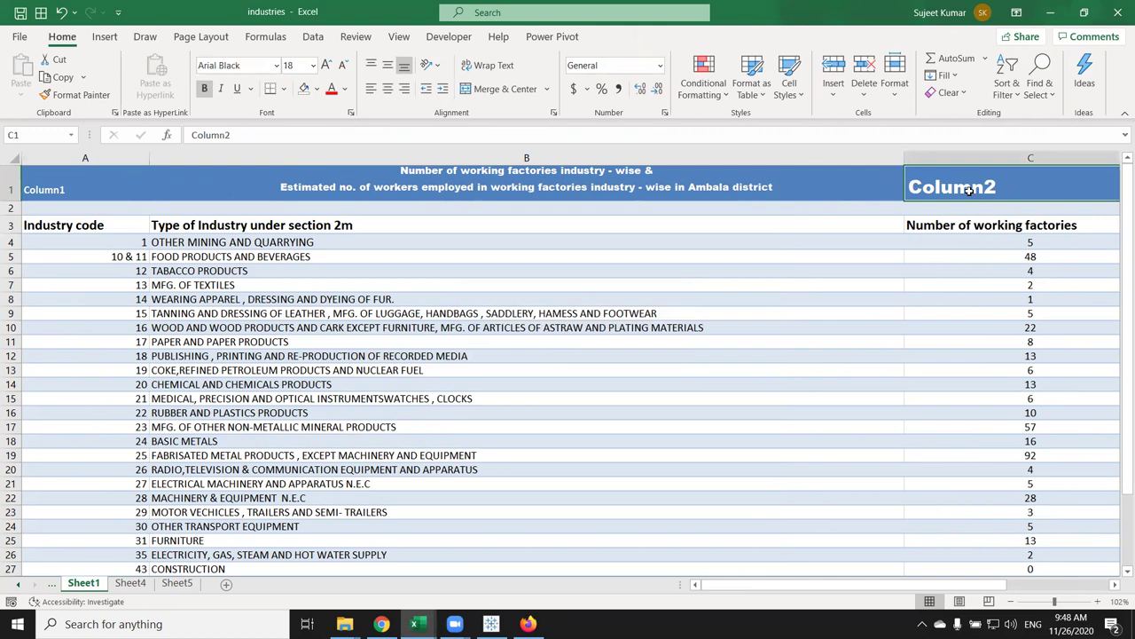
key(Delete)
scroll(969, 191, right, 2)
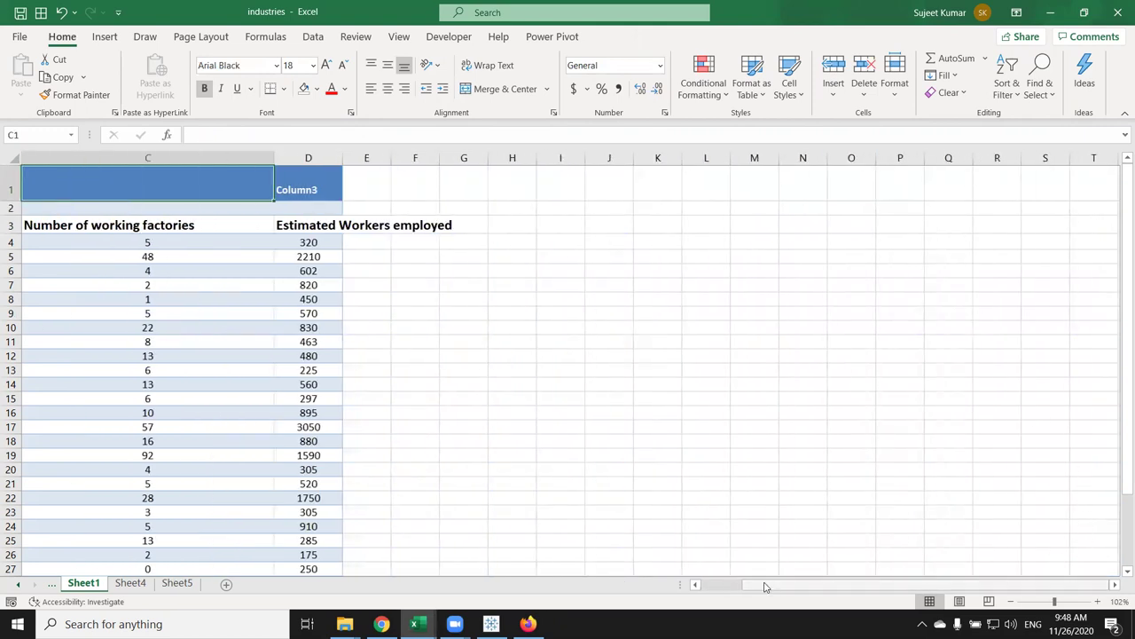
scroll(751, 567, left, 2)
ctrl+scroll(705, 504, down, 1)
ctrl+scroll(703, 499, down, 1)
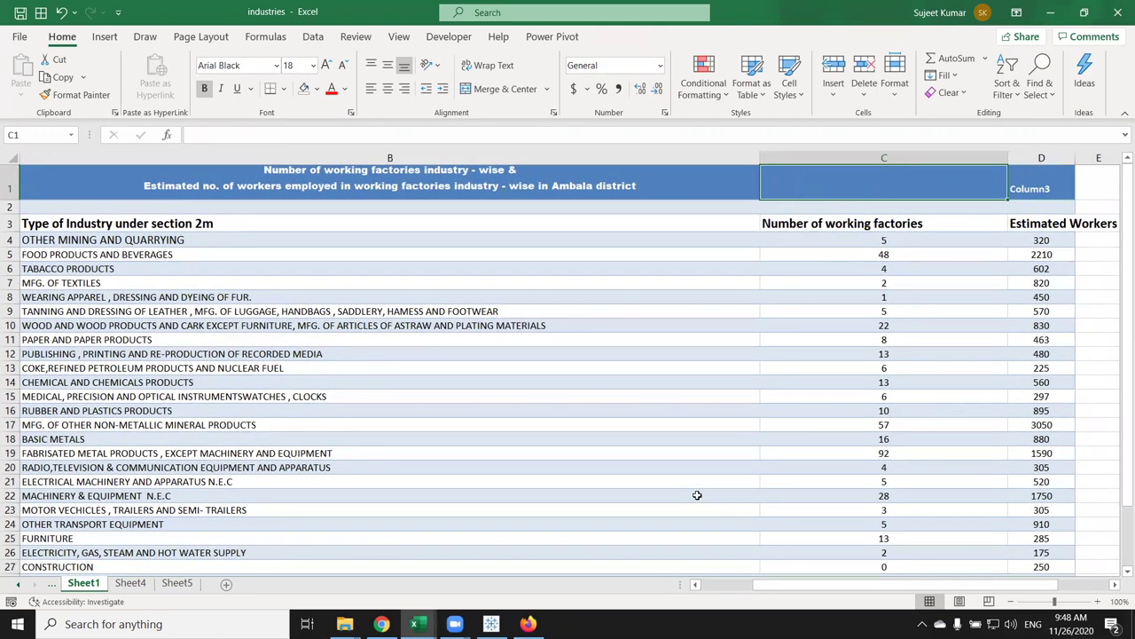
ctrl+scroll(700, 495, down, 1)
ctrl+scroll(696, 491, down, 1)
Wrap the text of the row 3 column headers
click(817, 177)
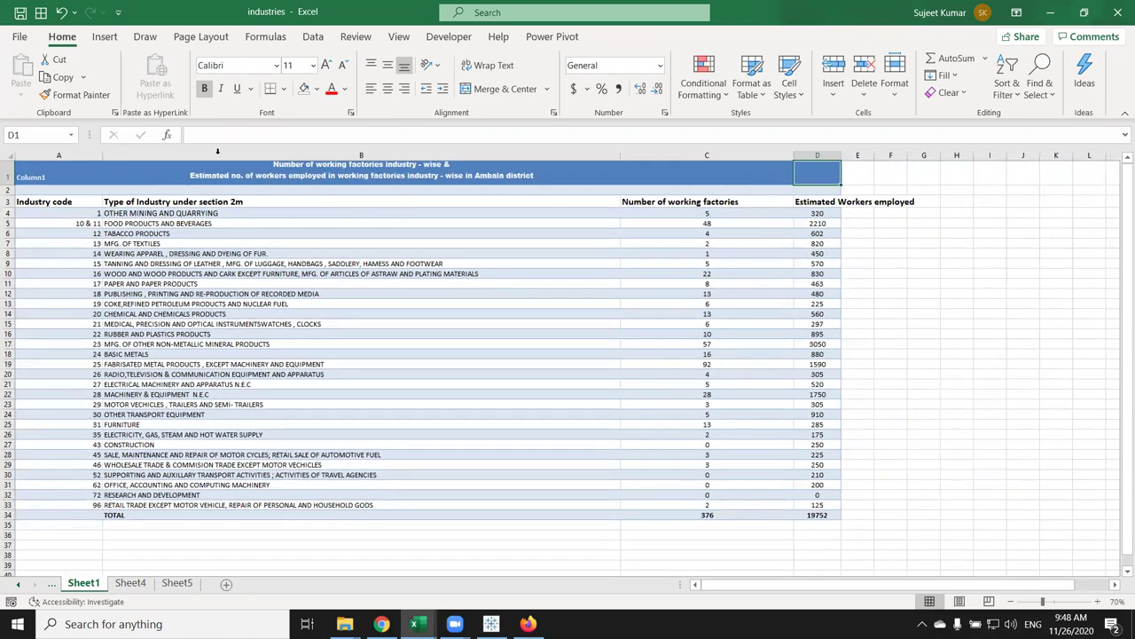
click(65, 176)
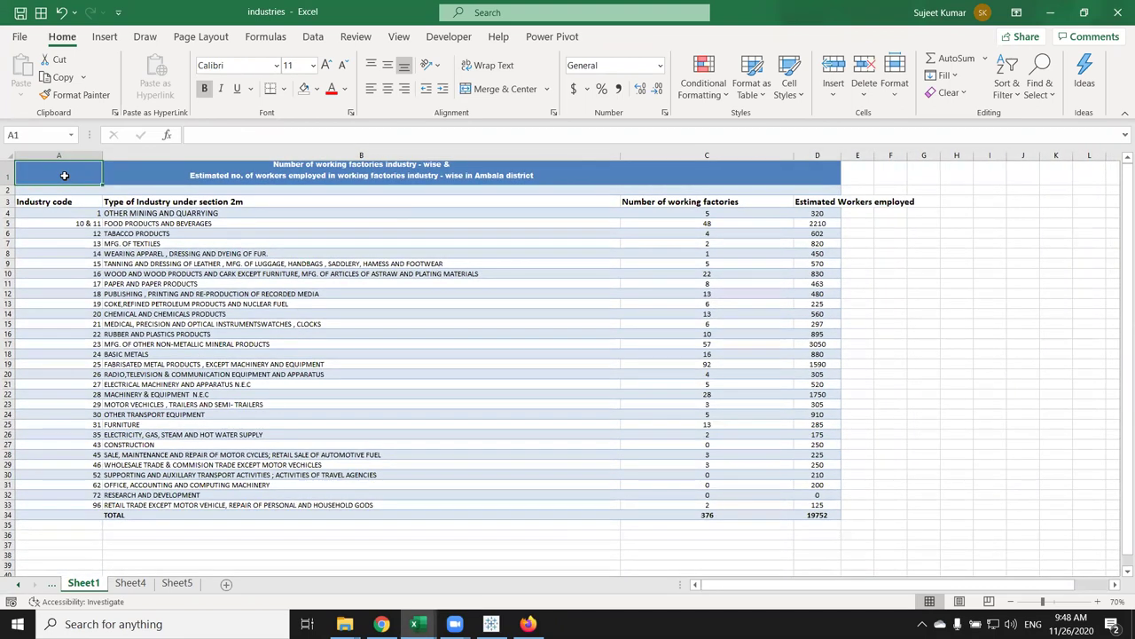
click(146, 253)
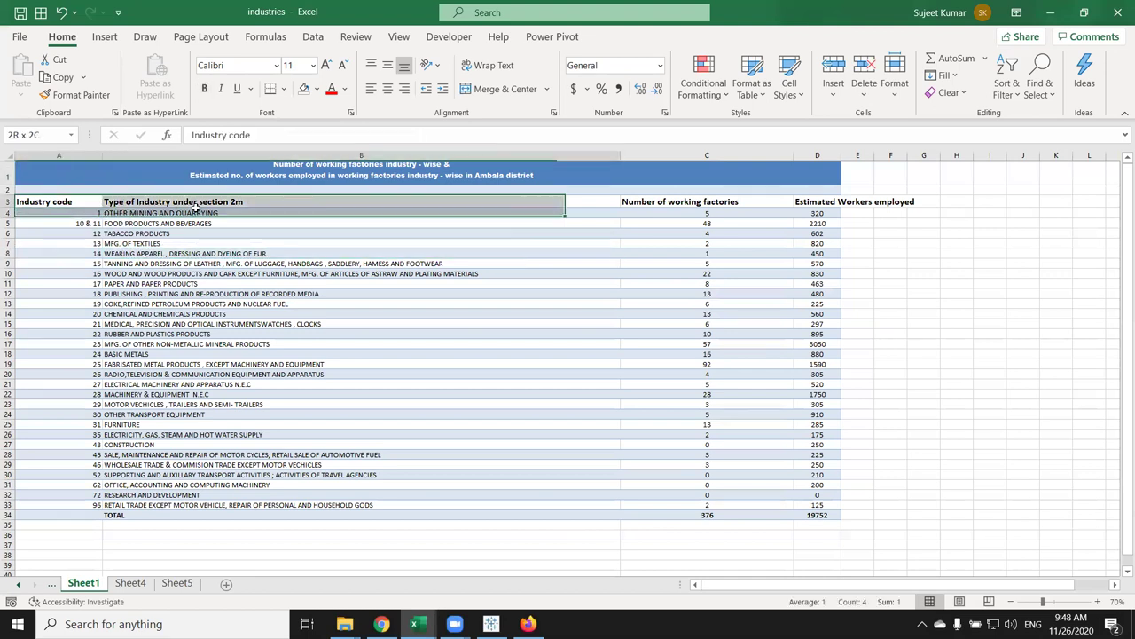
drag(62, 200, 803, 202)
click(798, 239)
click(710, 203)
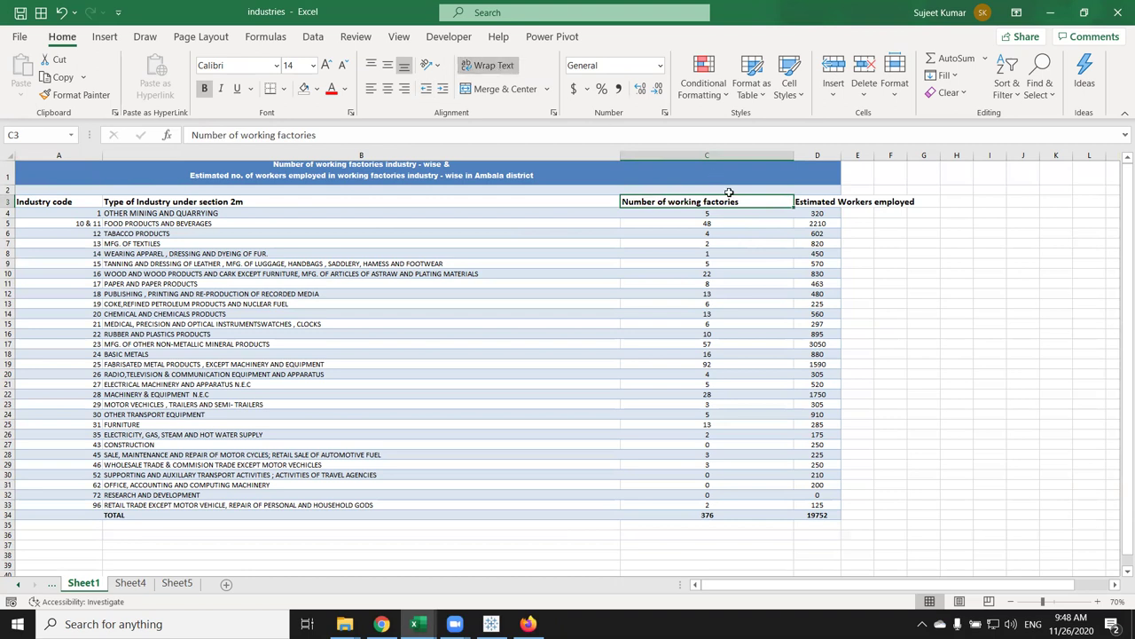
click(803, 201)
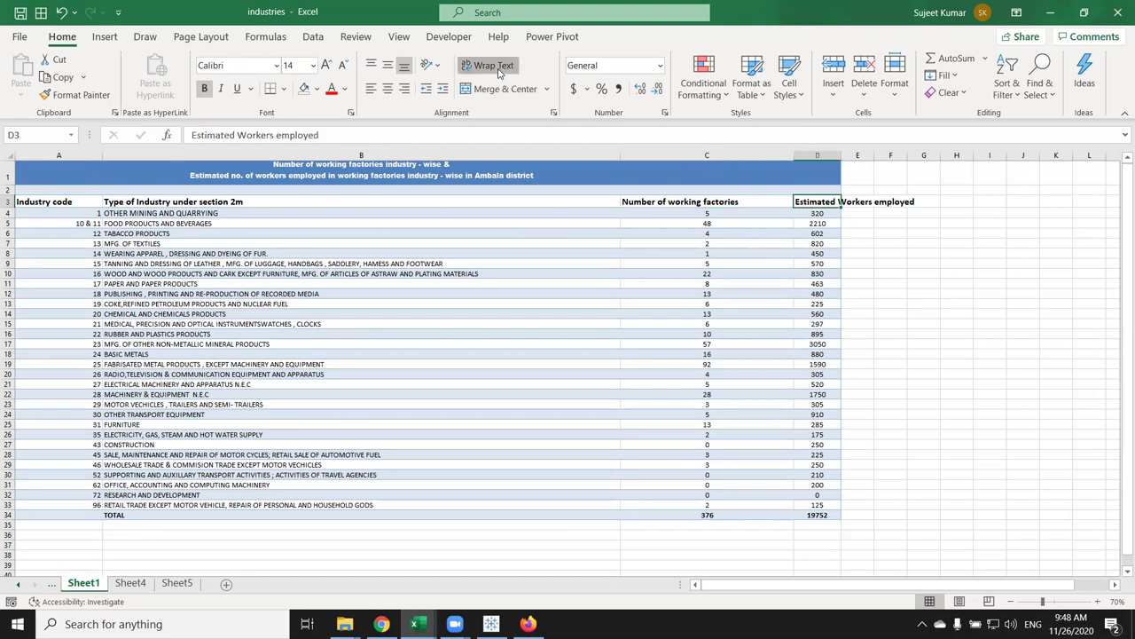
click(487, 65)
Narrow columns C, B and A, wrapping the Industry code header in A3
drag(795, 156, 688, 152)
click(420, 388)
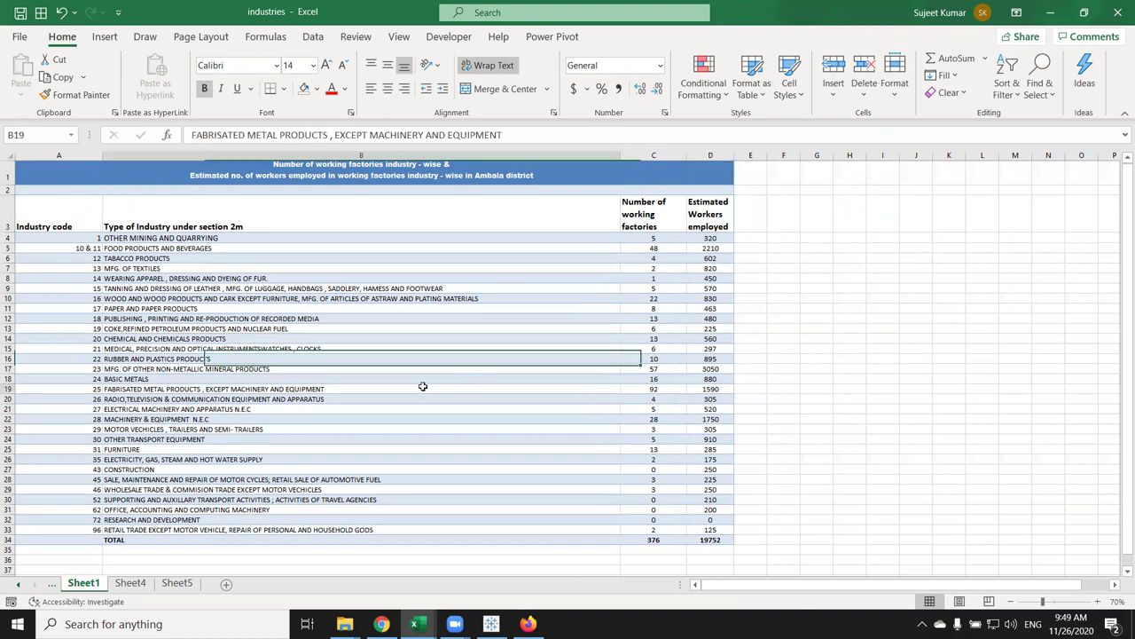
drag(617, 157, 483, 178)
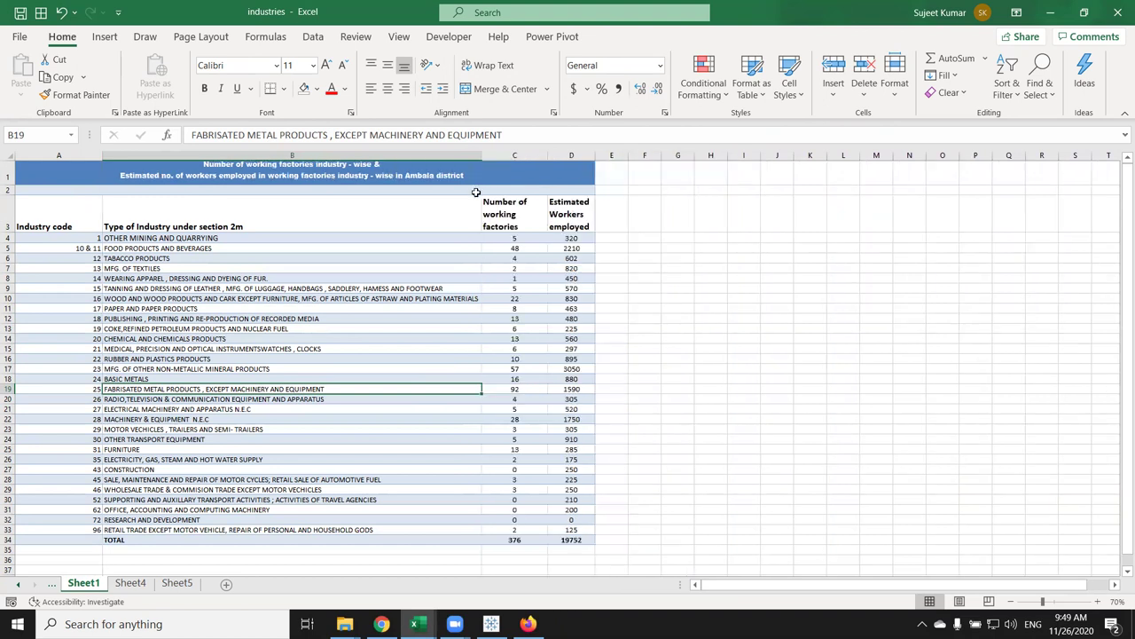
drag(98, 157, 46, 160)
click(31, 206)
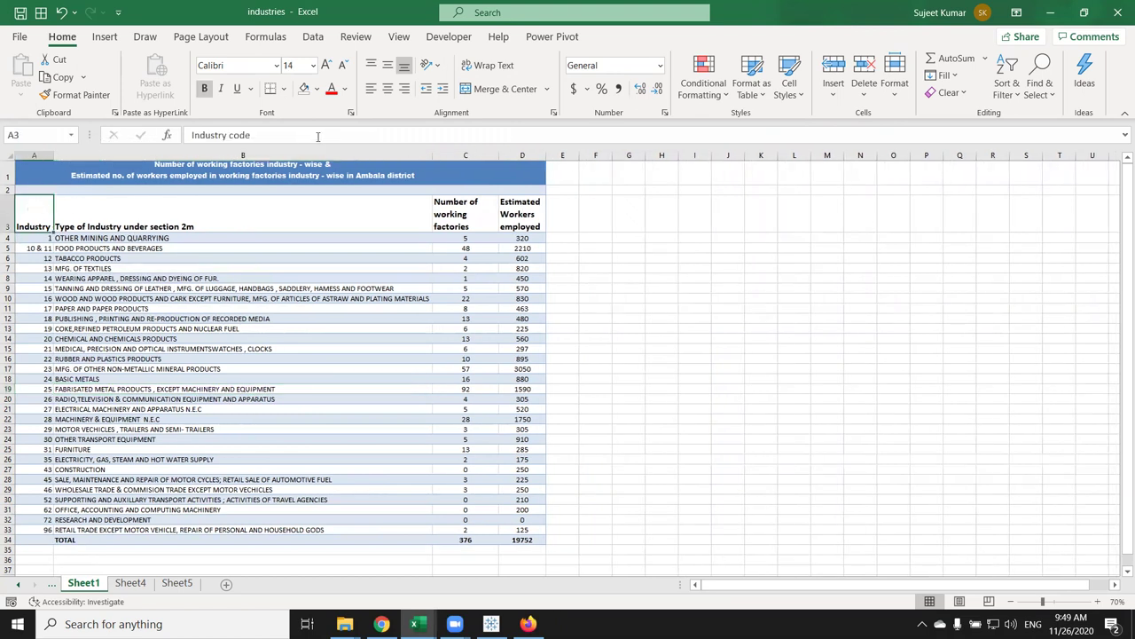
click(488, 65)
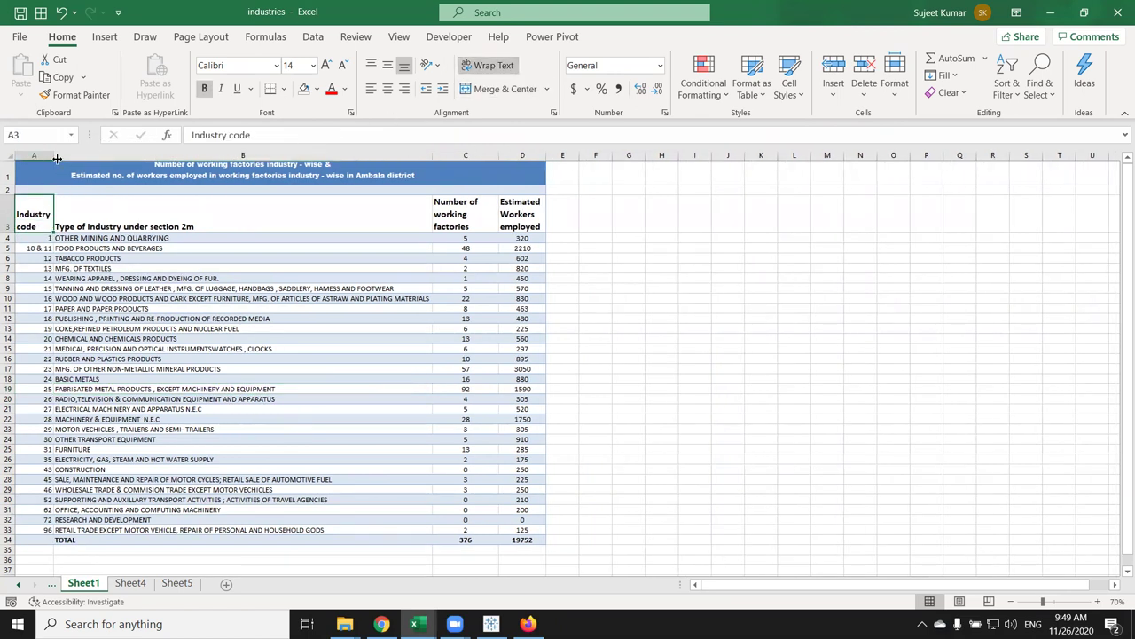
drag(57, 159, 47, 159)
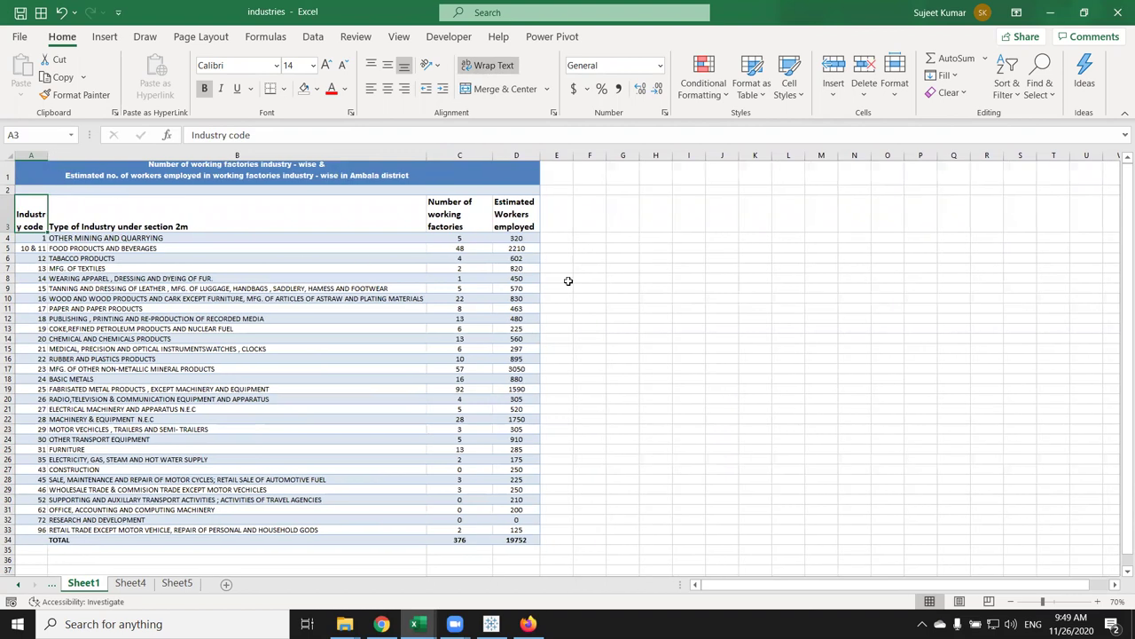
click(613, 294)
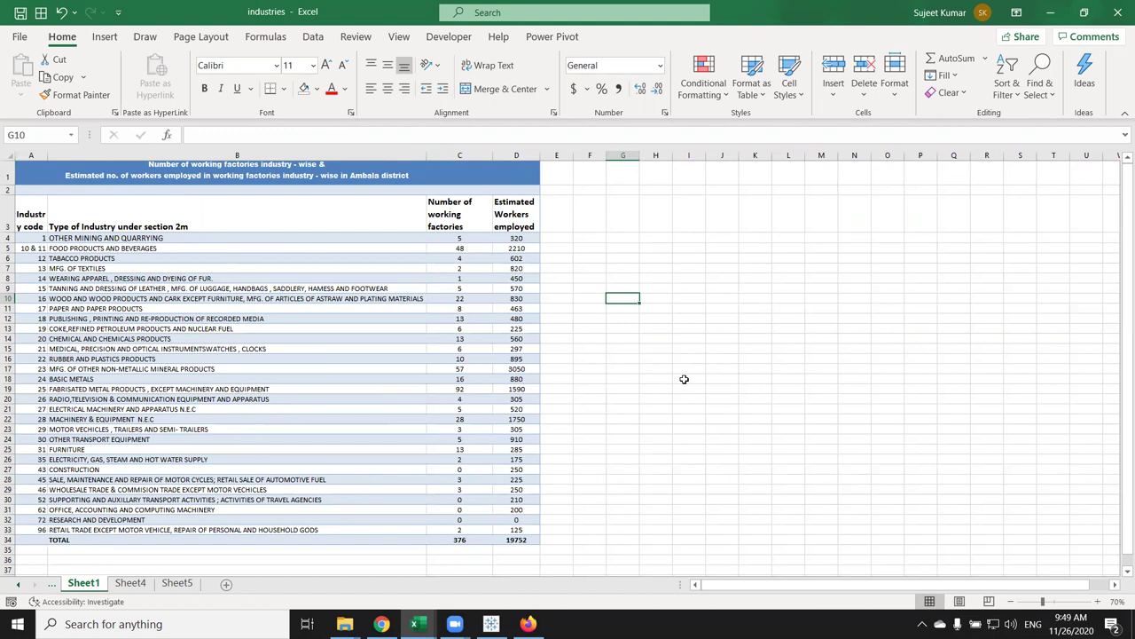
Replace the A5 industry code 10 & 11 with '10-11 as text
click(29, 250)
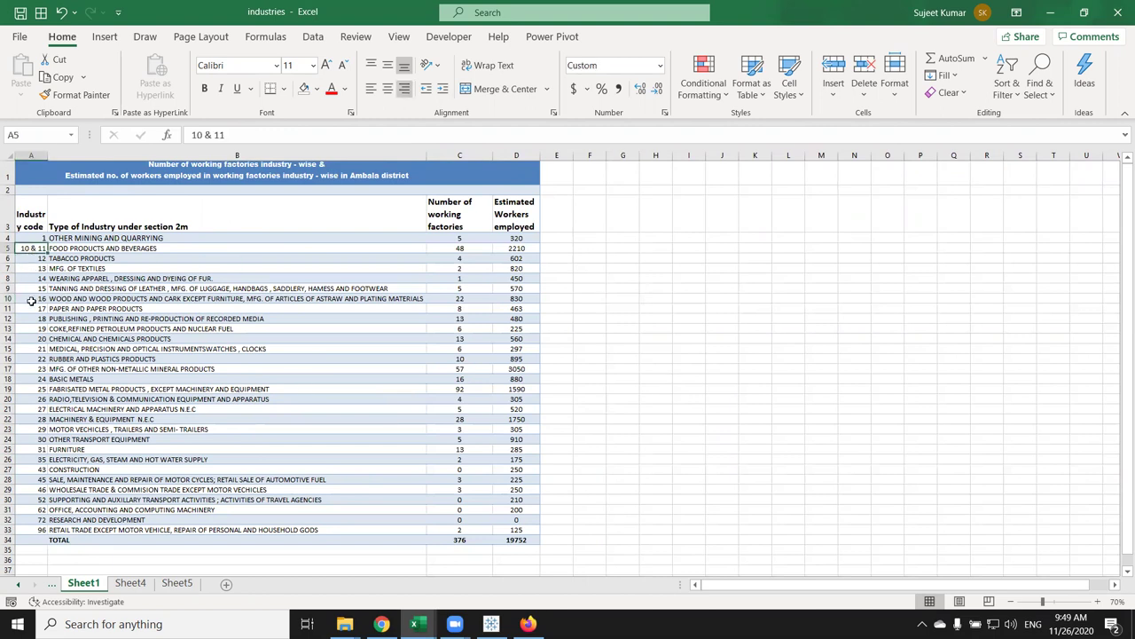
click(214, 134)
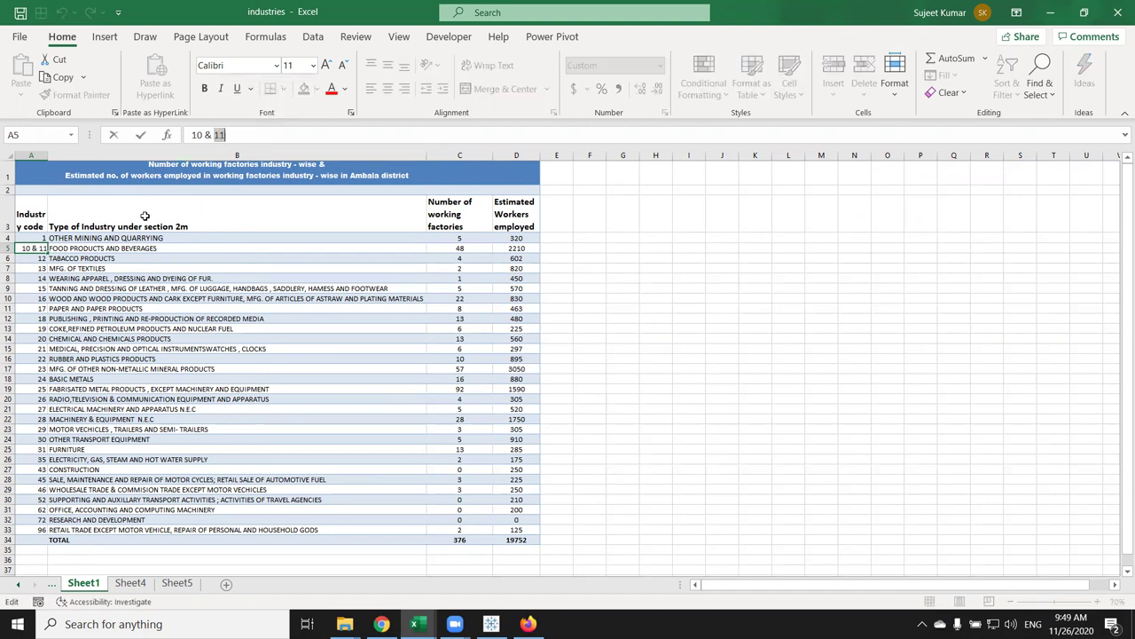
key(Escape)
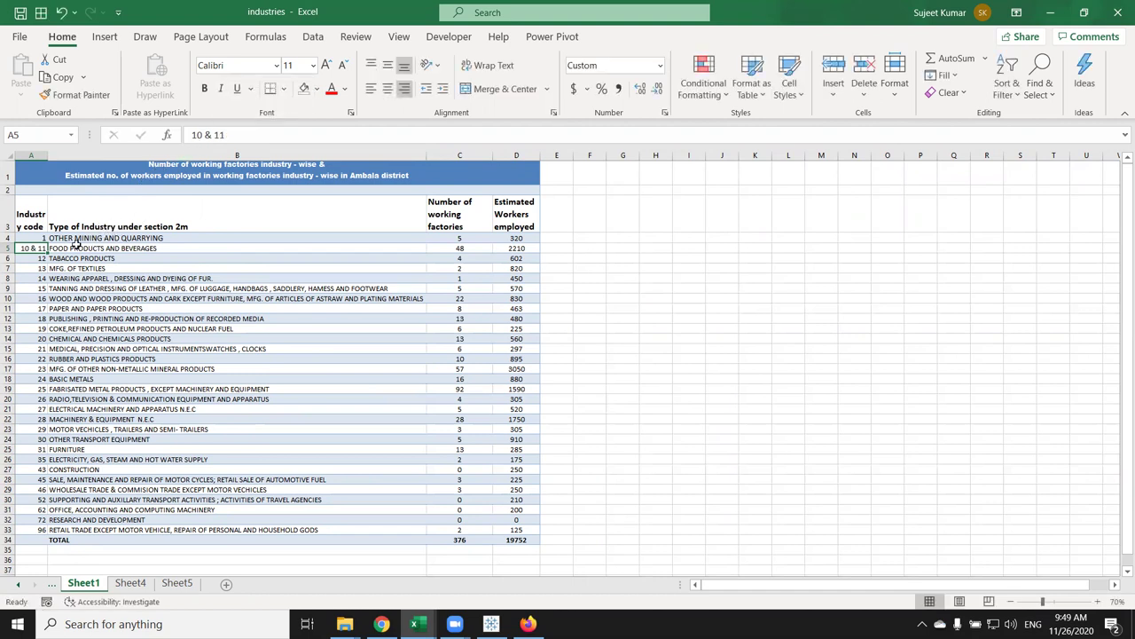
text('10-11)
key(Return)
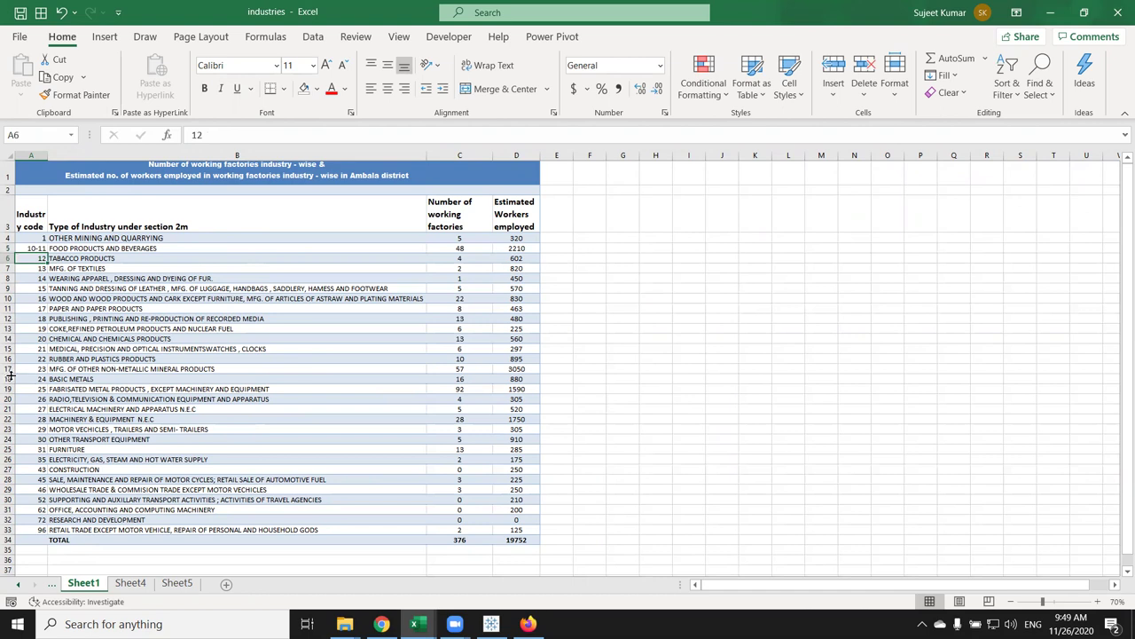
Clear the stray apostrophe entered in G7
click(621, 266)
text(')
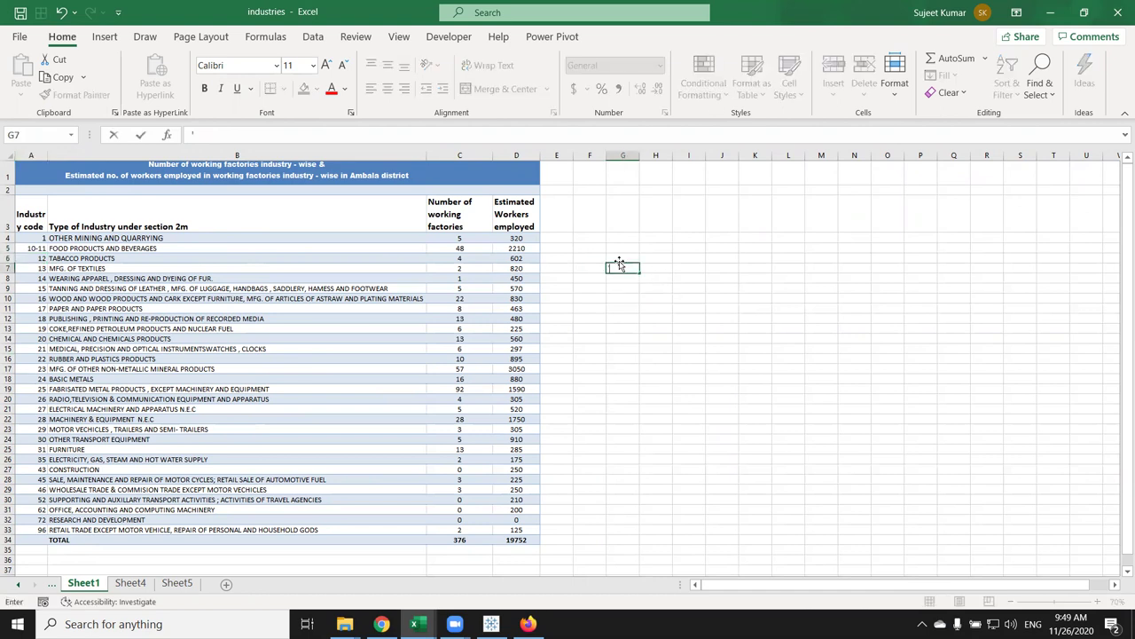
key(ctrl+Return)
key(Delete)
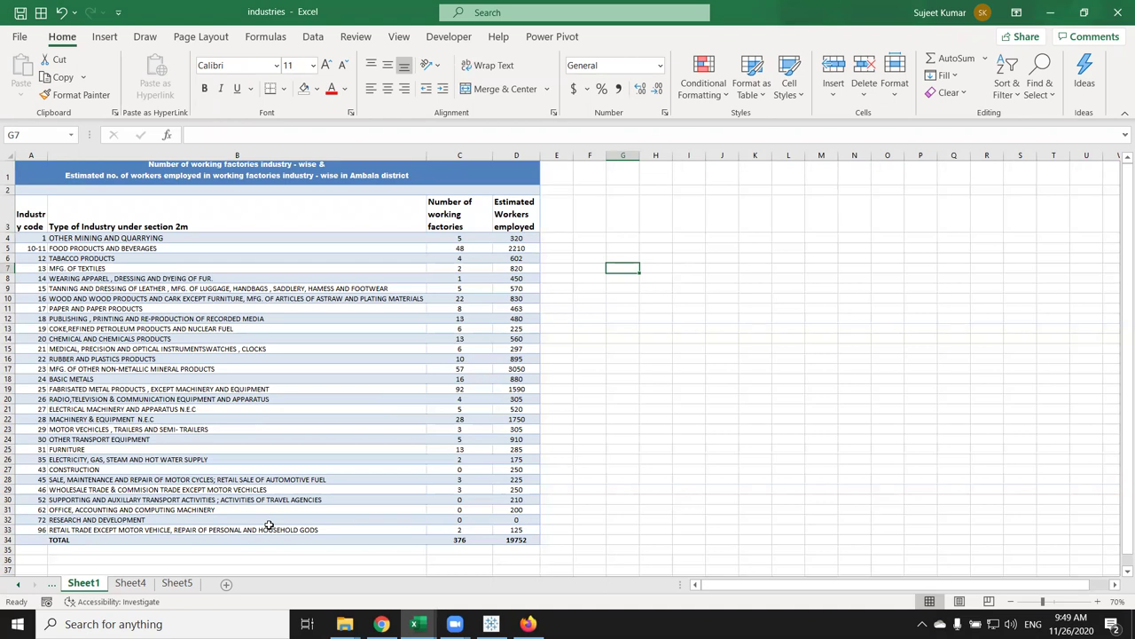
Set Sheet4's C4 industry code to text 10-11, then close and save the industries workbook
click(131, 583)
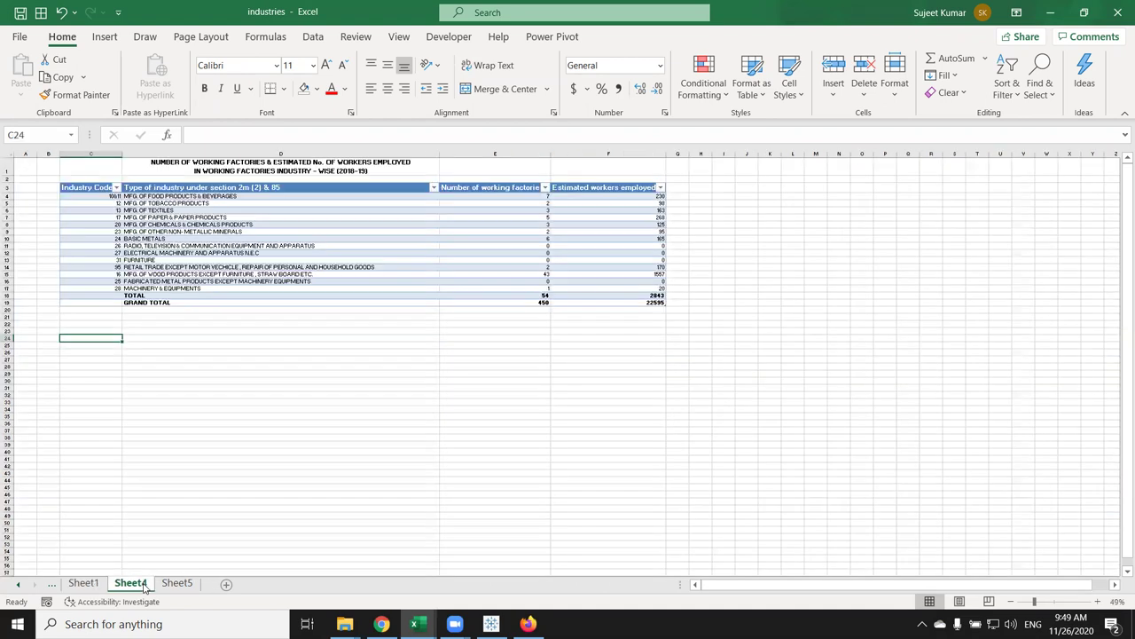
click(93, 195)
click(200, 135)
key(BackSpace)
key(BackSpace)
key(BackSpace)
text(-11)
key(Return)
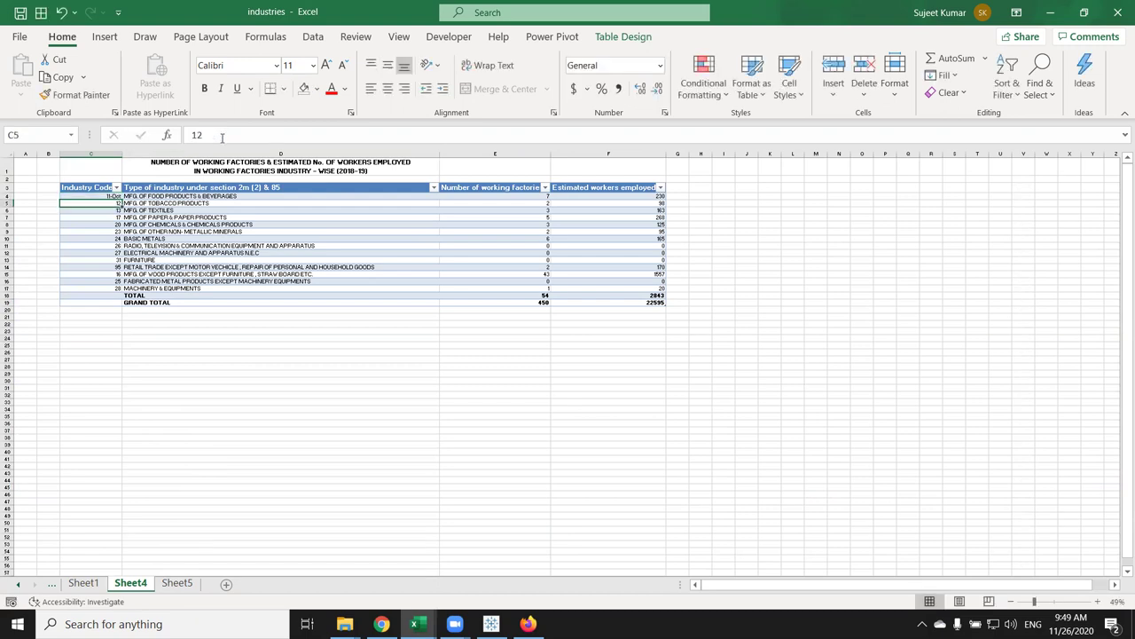
key(ctrl+z)
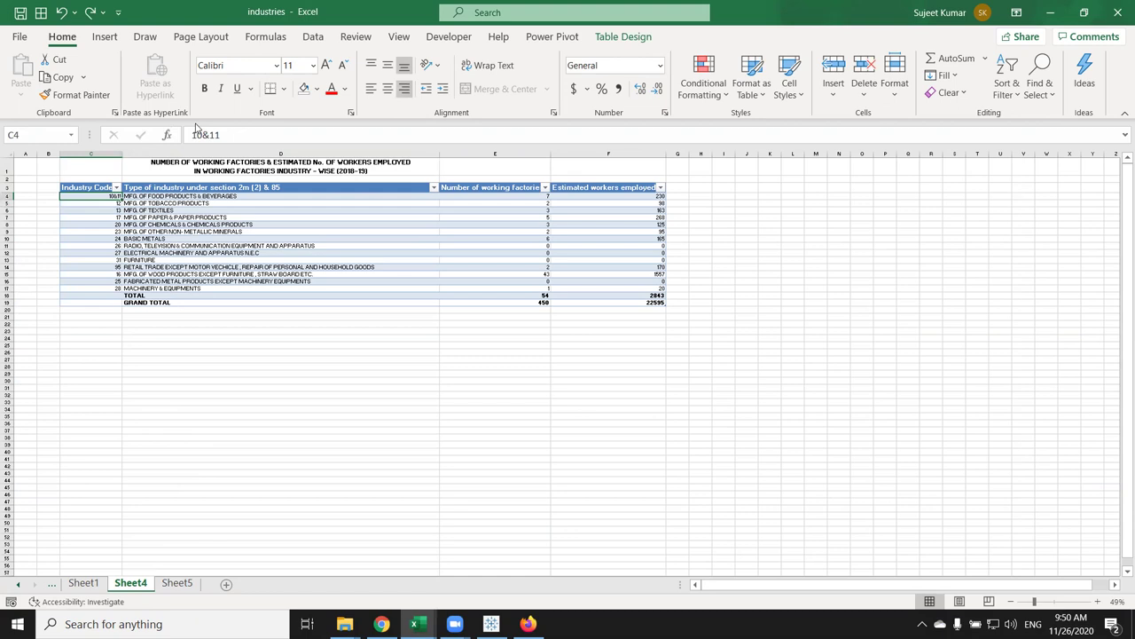
text('10)
text(11)
key(Return)
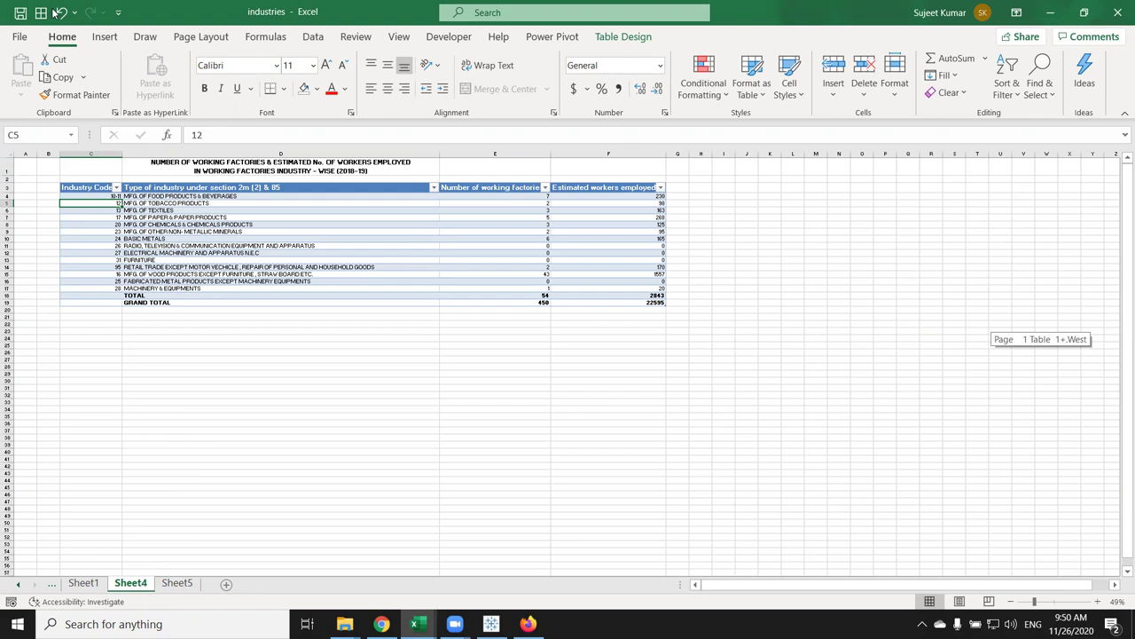
click(1119, 12)
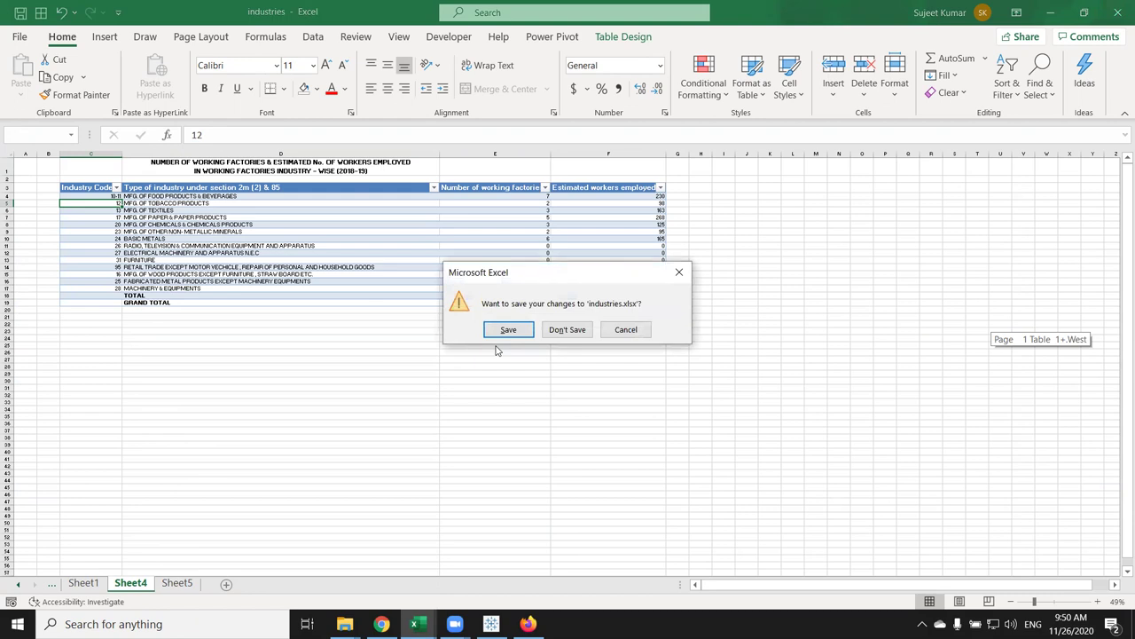
key(Return)
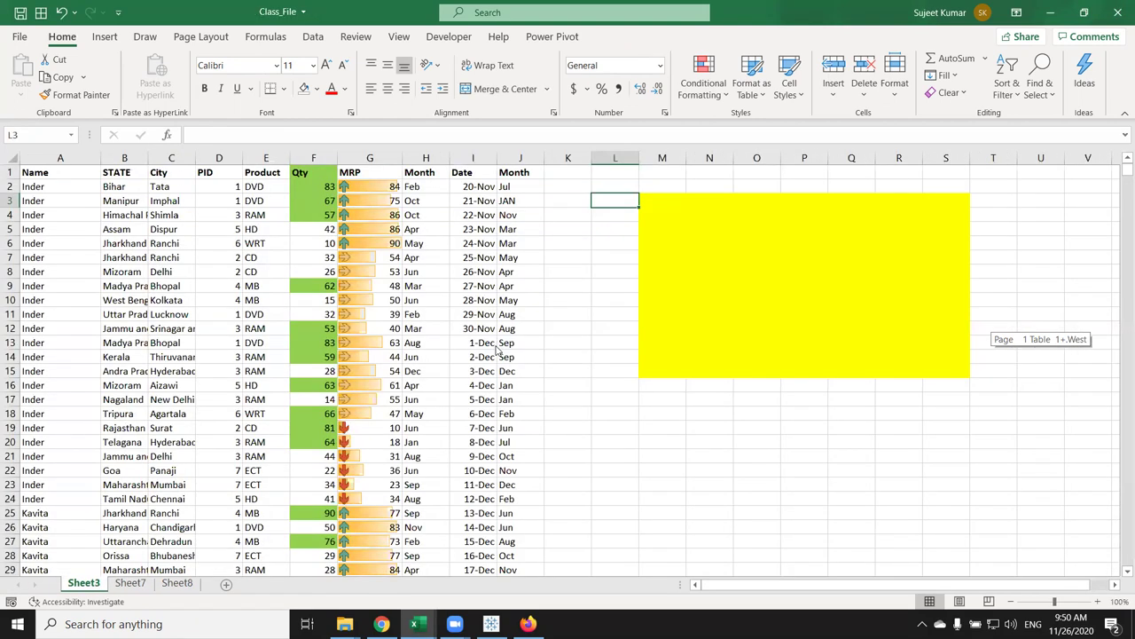